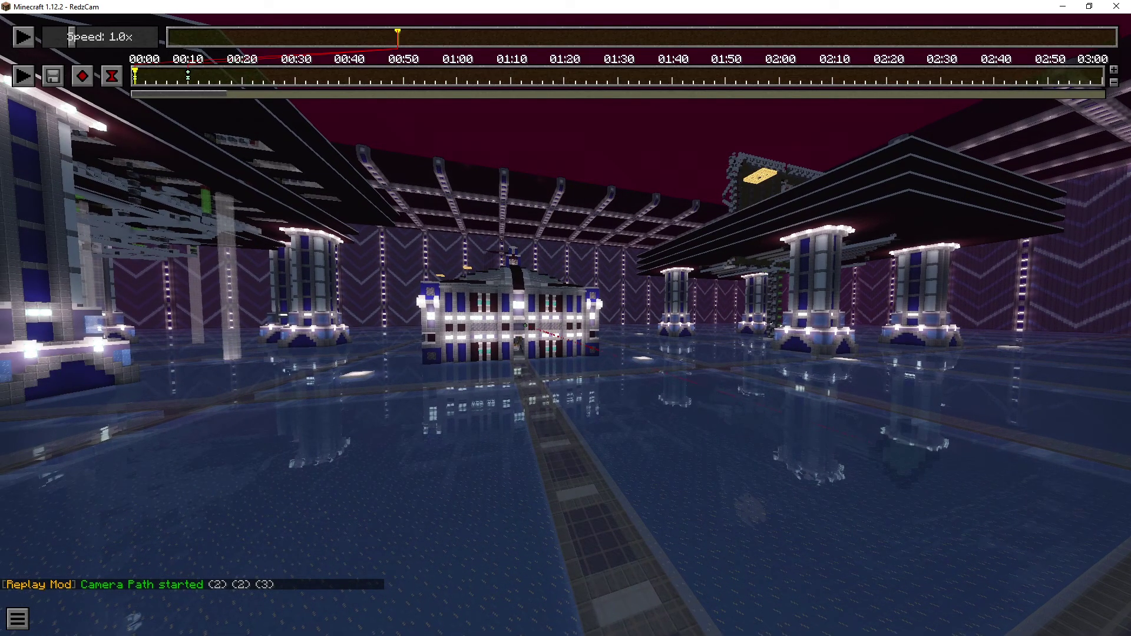
Stop the camera path playback and jump the view to the first keyframe's building-front close-up.
{"action": "left_click", "coordinate": [153, 75]}
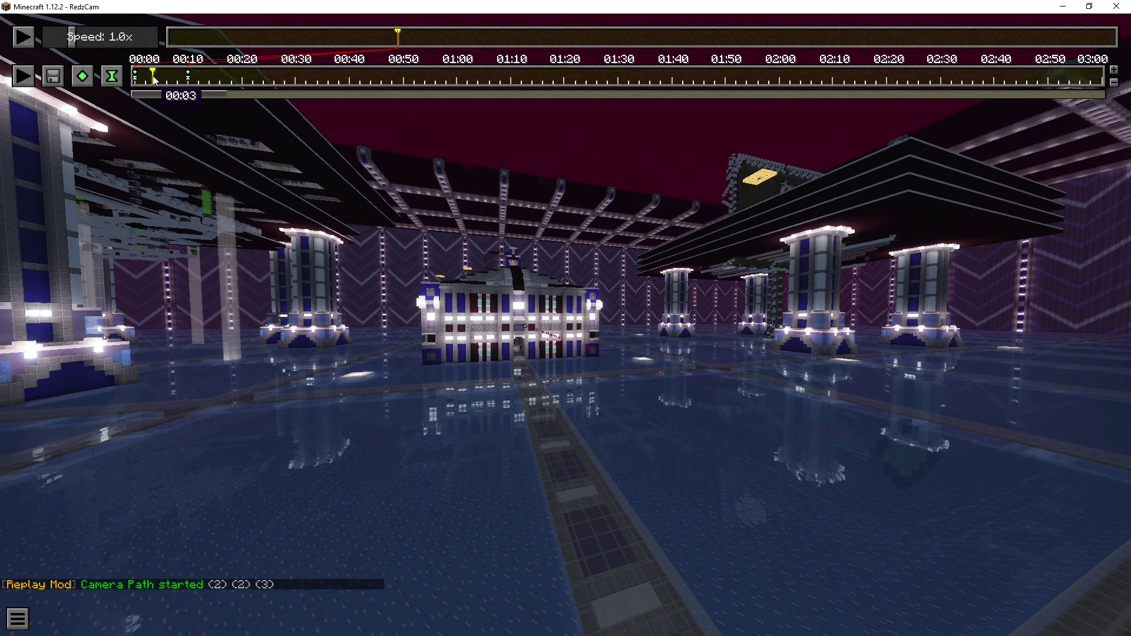
{"action": "left_click", "coordinate": [135, 76]}
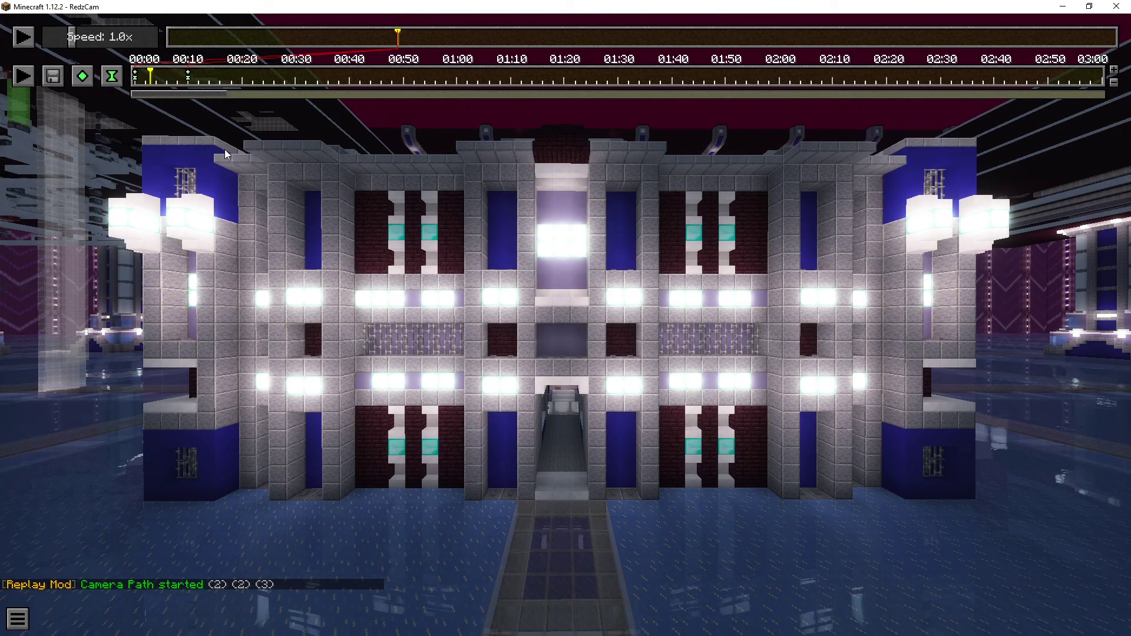
Open the game options and close them again without changes.
{"action": "key", "text": "Escape"}
{"action": "left_click", "coordinate": [542, 279]}
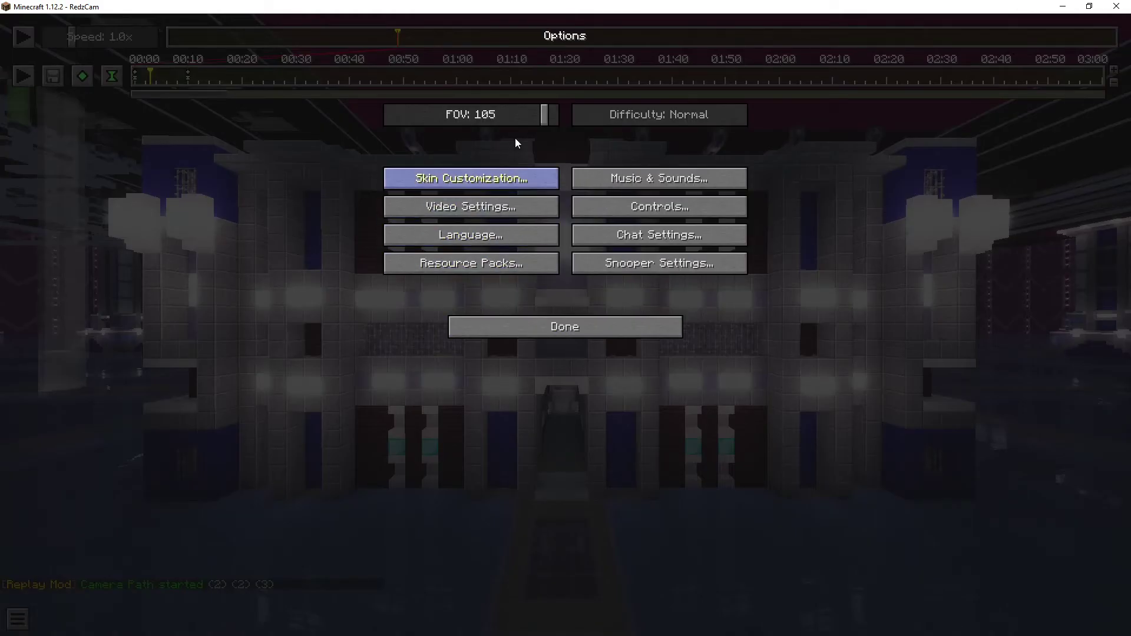
{"action": "left_click", "coordinate": [547, 324]}
{"action": "key", "text": "Escape"}
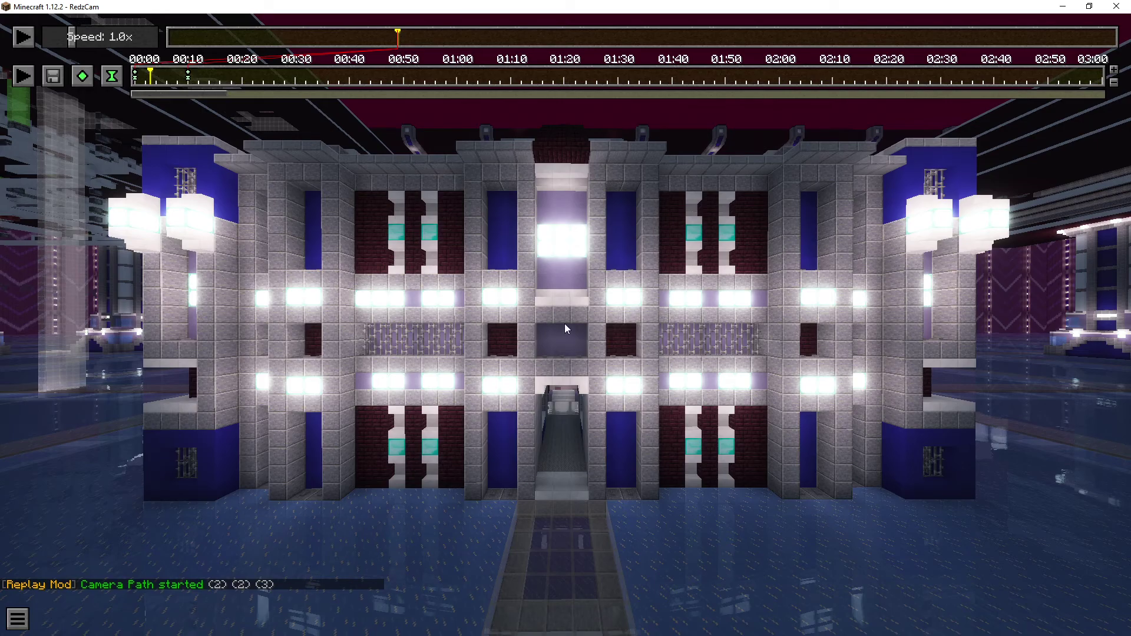
Jump to the distant-view keyframe and lower the field of view from 105 to 49.
{"action": "left_click", "coordinate": [188, 76]}
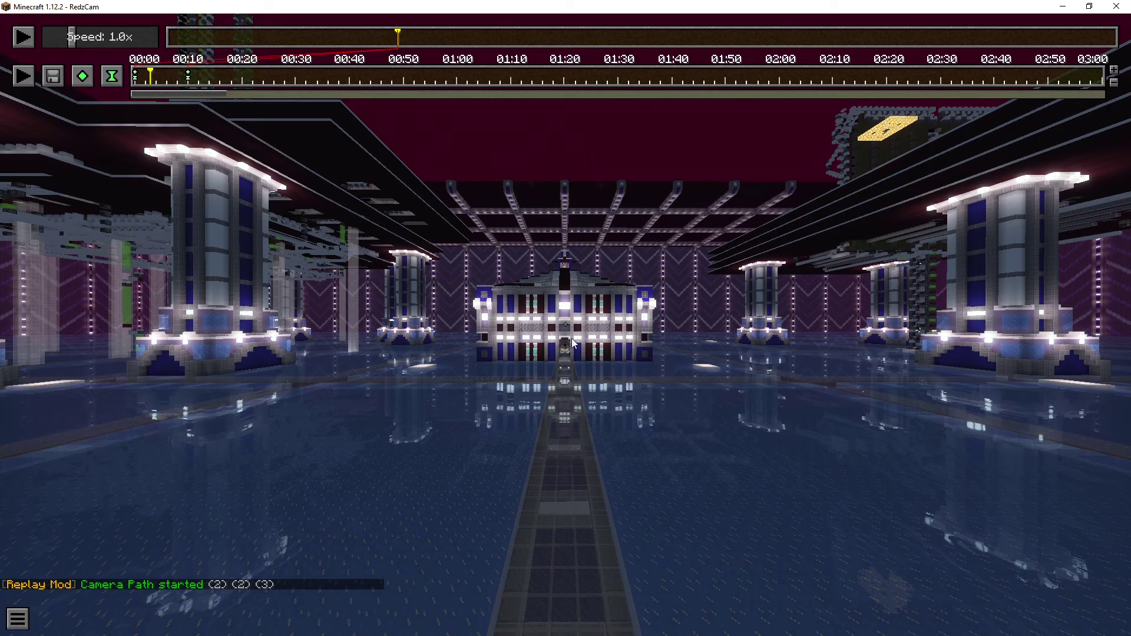
{"action": "key", "text": "Escape"}
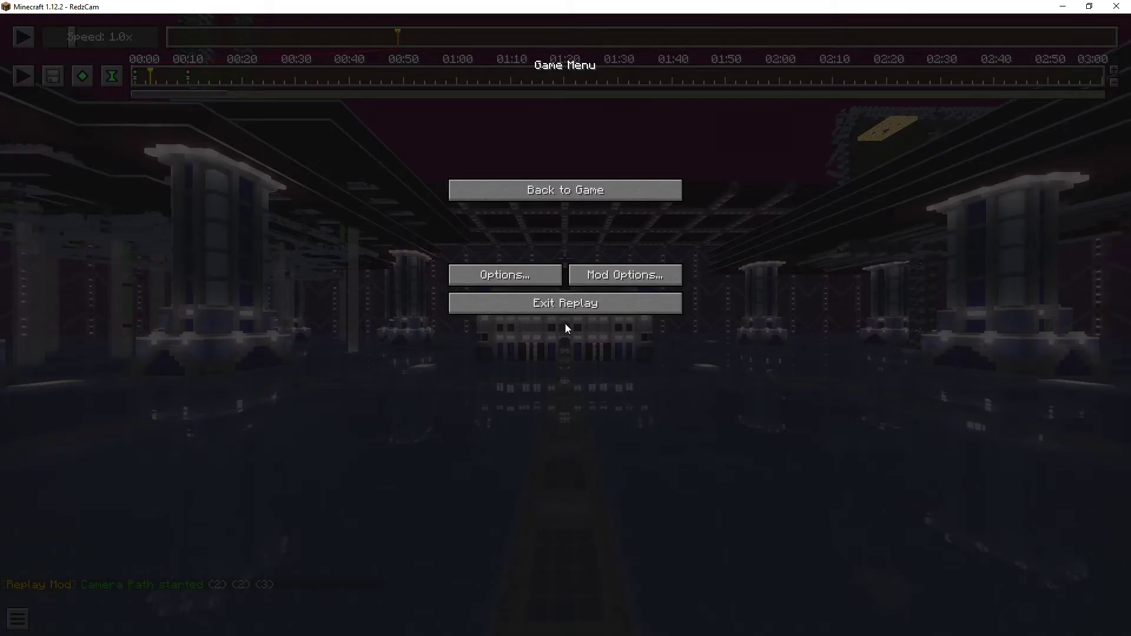
{"action": "left_click", "coordinate": [520, 280]}
{"action": "left_click_drag", "start_coordinate": [465, 121], "coordinate": [419, 115]}
{"action": "key", "text": "Escape"}
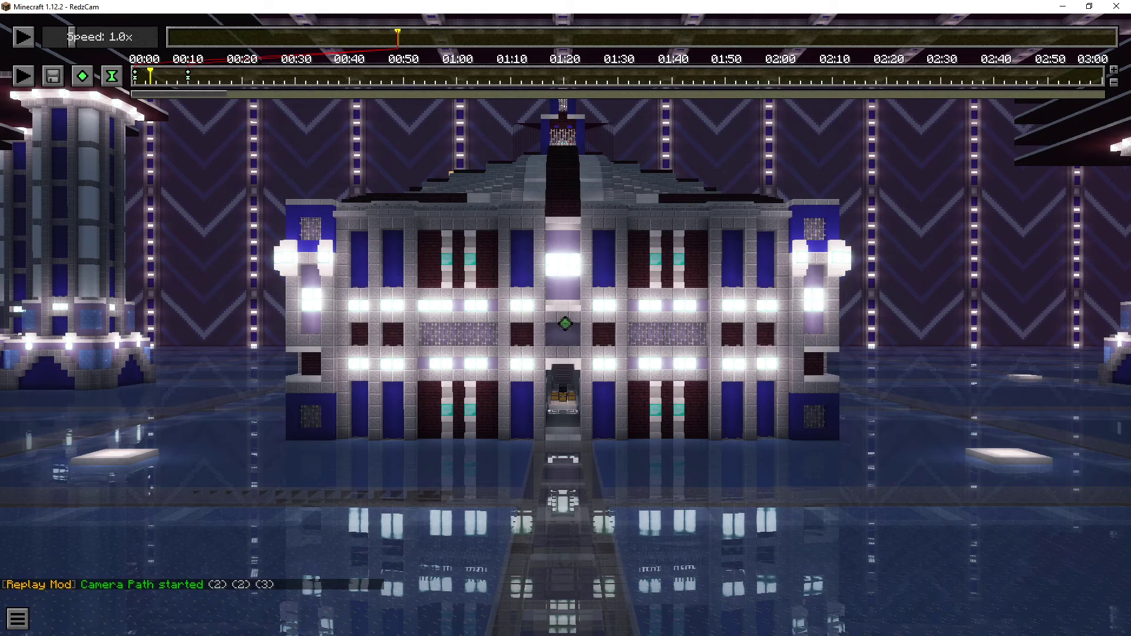
Raise the field of view from 45 to about 75, close the menus, and switch to DaVinci Resolve.
{"action": "key", "text": "Escape"}
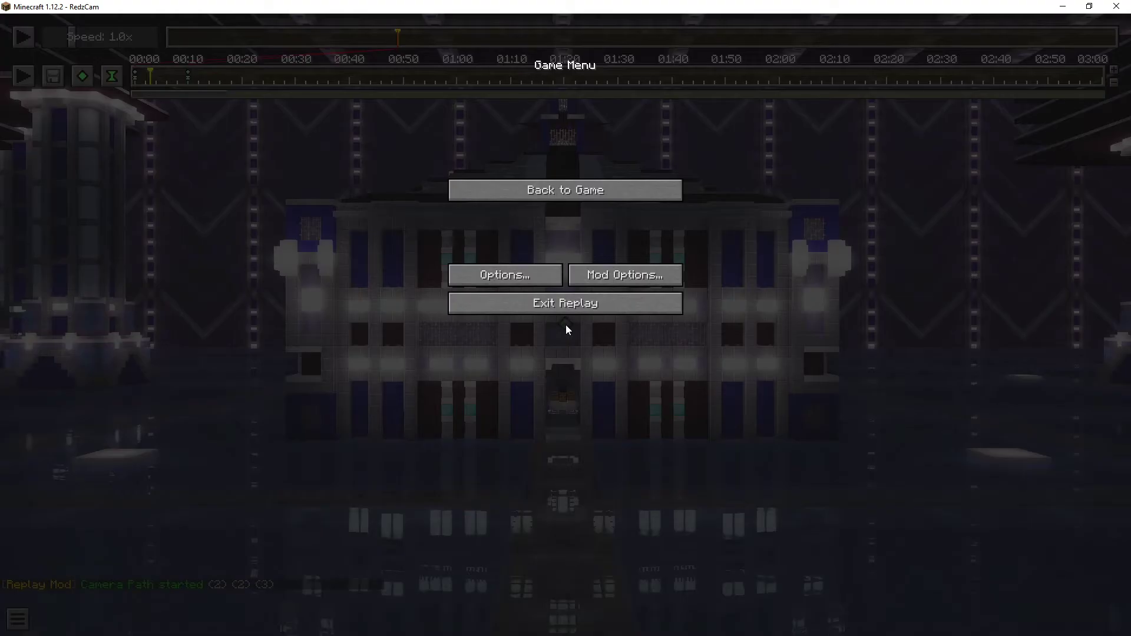
{"action": "left_click", "coordinate": [511, 279]}
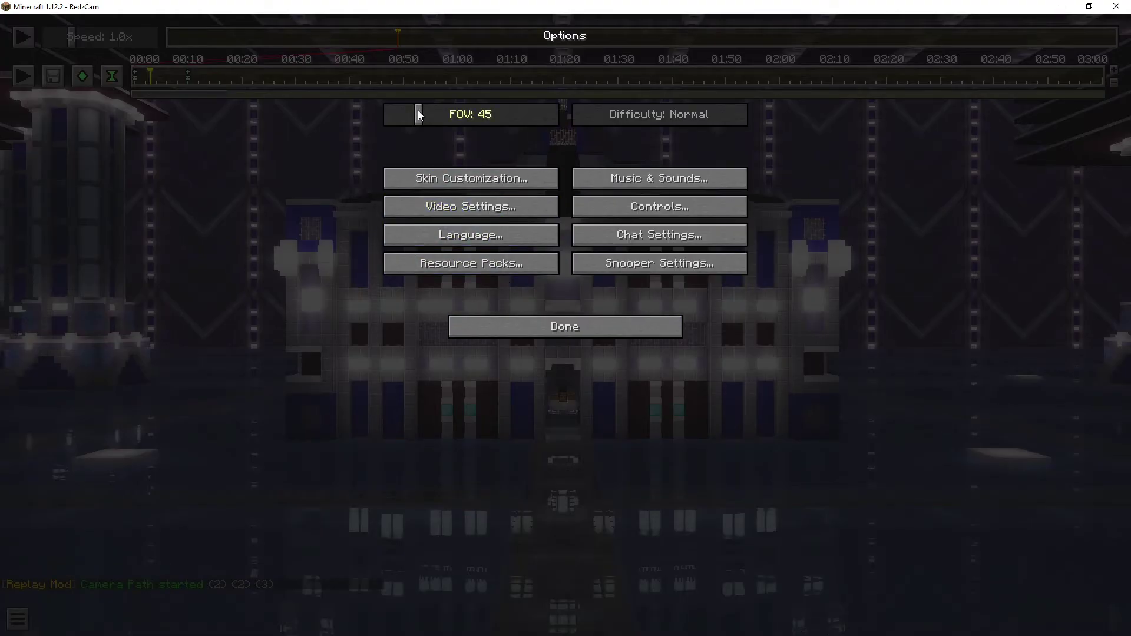
{"action": "left_click_drag", "start_coordinate": [472, 115], "coordinate": [544, 118]}
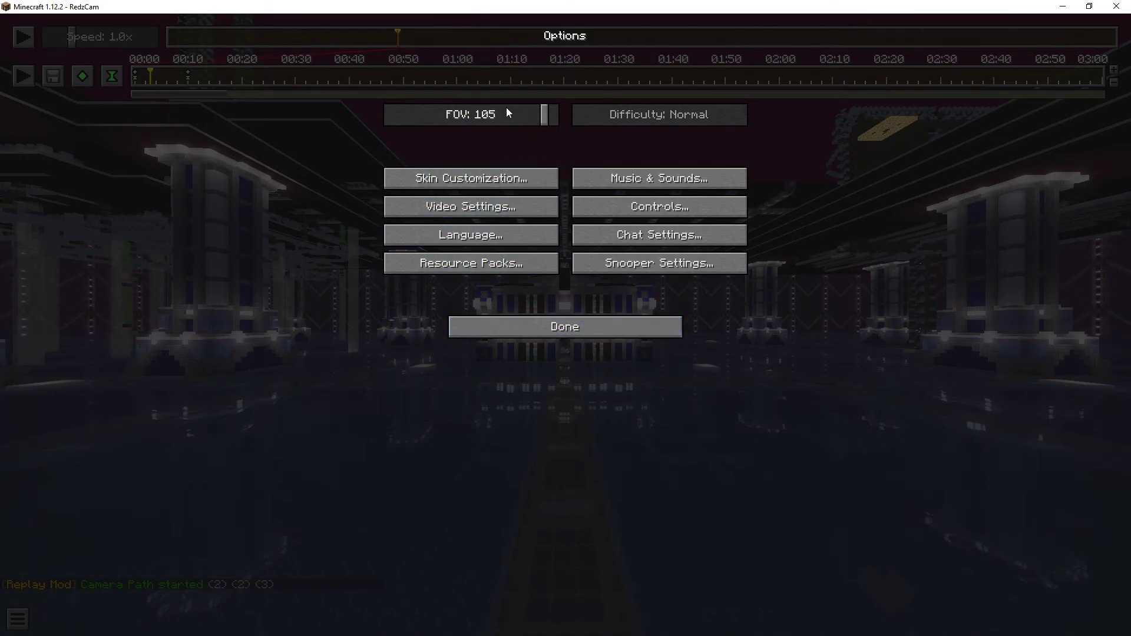
{"action": "left_click_drag", "start_coordinate": [506, 111], "coordinate": [482, 115]}
{"action": "left_click", "coordinate": [585, 327]}
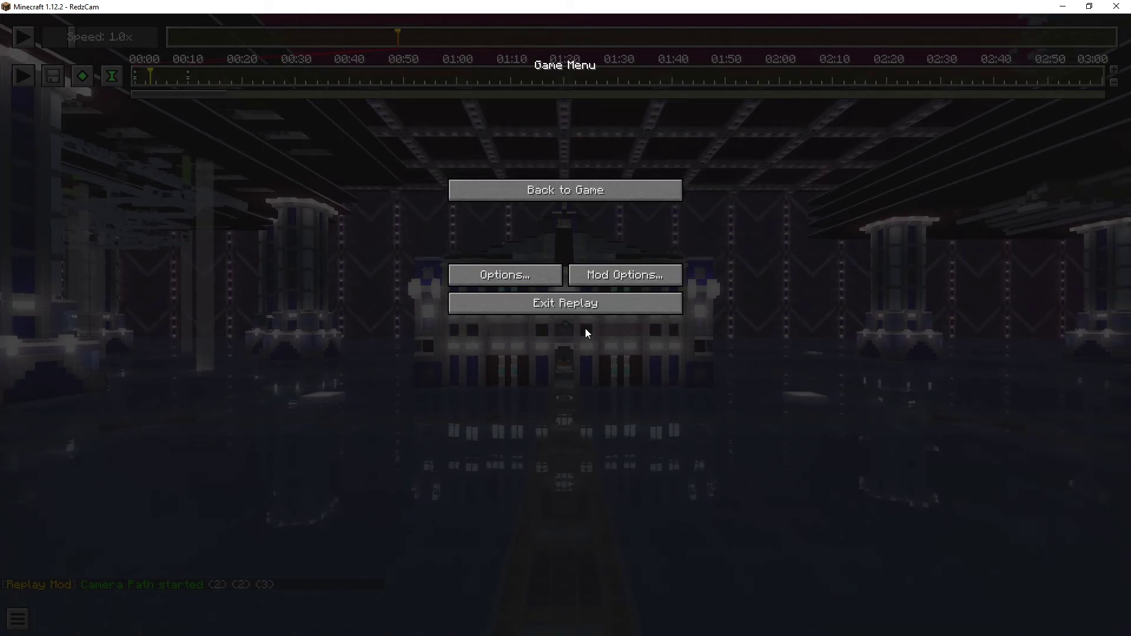
{"action": "key", "text": "Escape"}
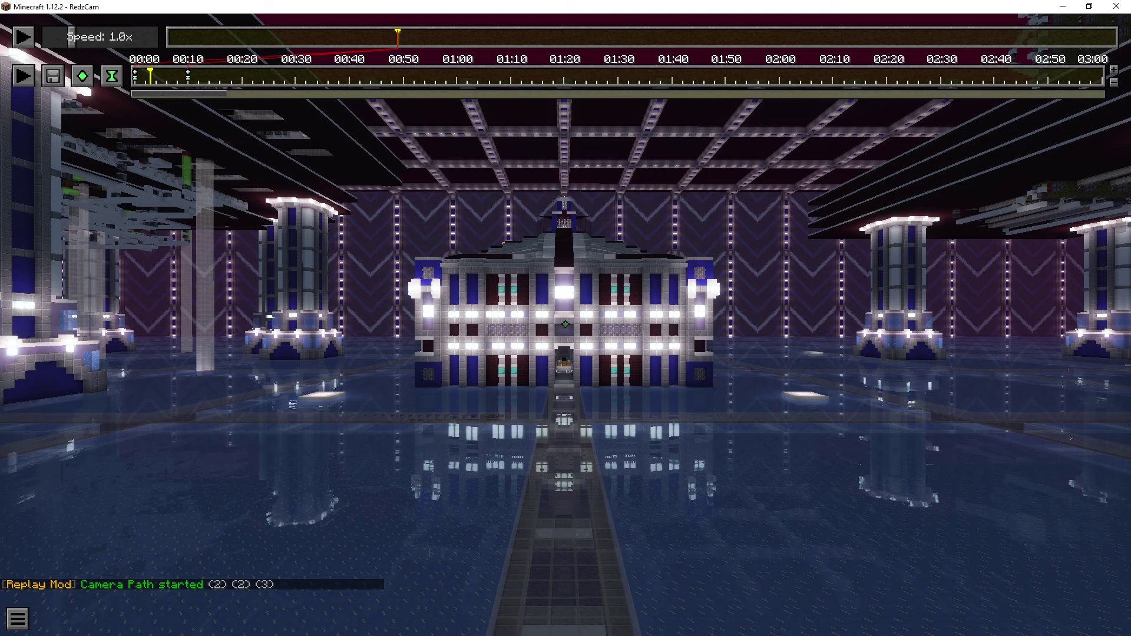
{"action": "key", "text": "alt+Tab"}
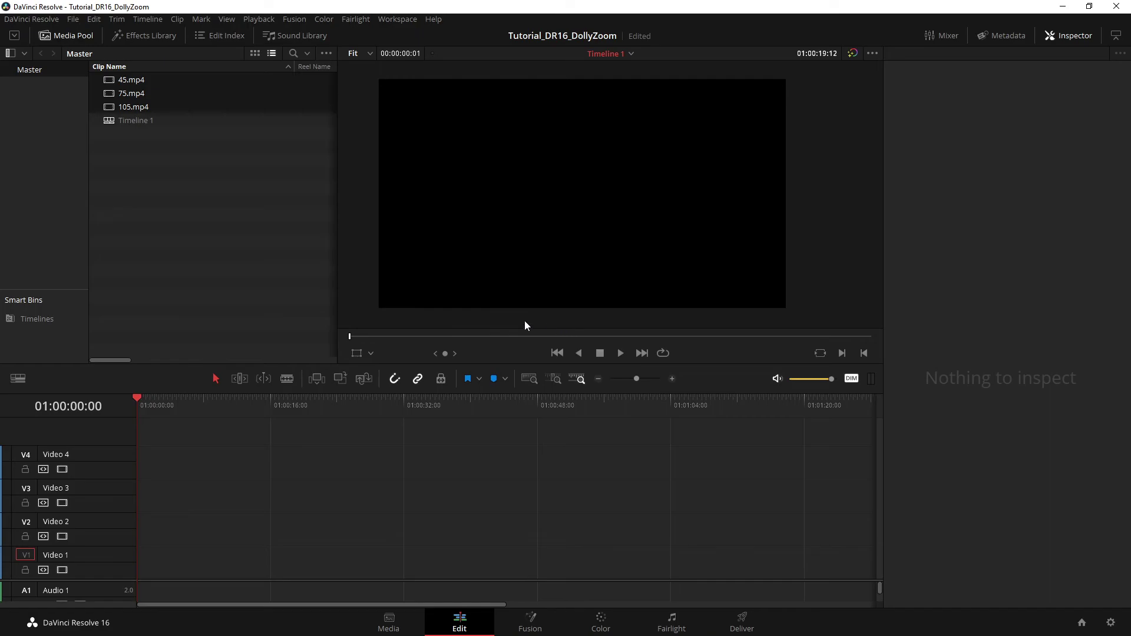
Stack 105.mp4, 75.mp4 and 45.mp4 on V1, V2 and V3 at the timeline start.
{"action": "left_click_drag", "start_coordinate": [137, 82], "coordinate": [133, 567]}
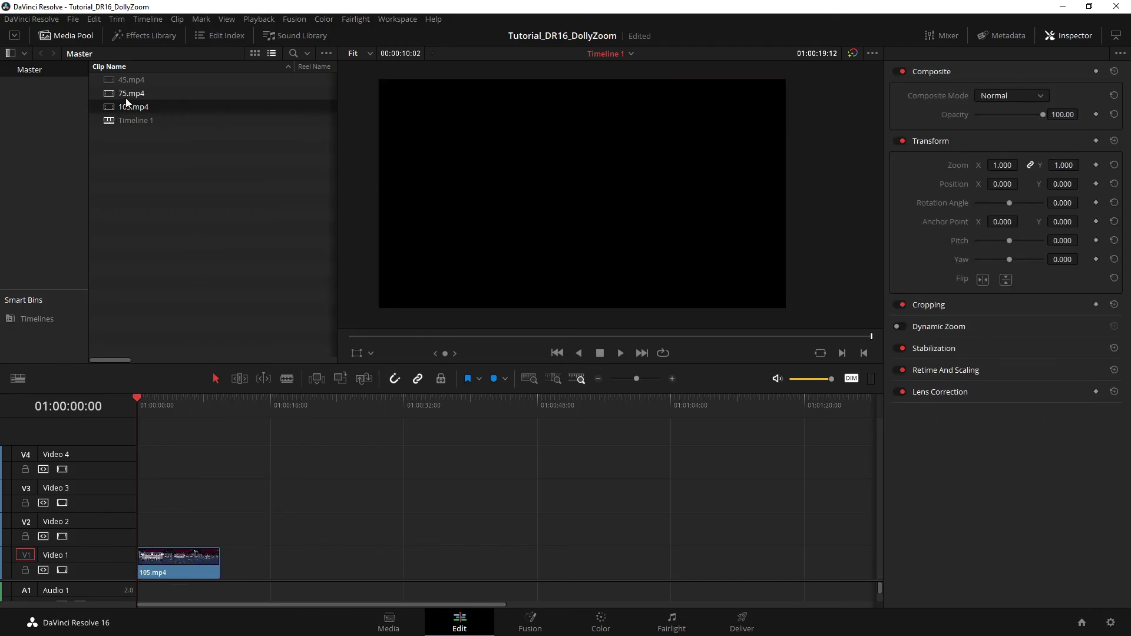
{"action": "left_click_drag", "start_coordinate": [126, 93], "coordinate": [132, 531]}
{"action": "left_click_drag", "start_coordinate": [119, 85], "coordinate": [150, 490]}
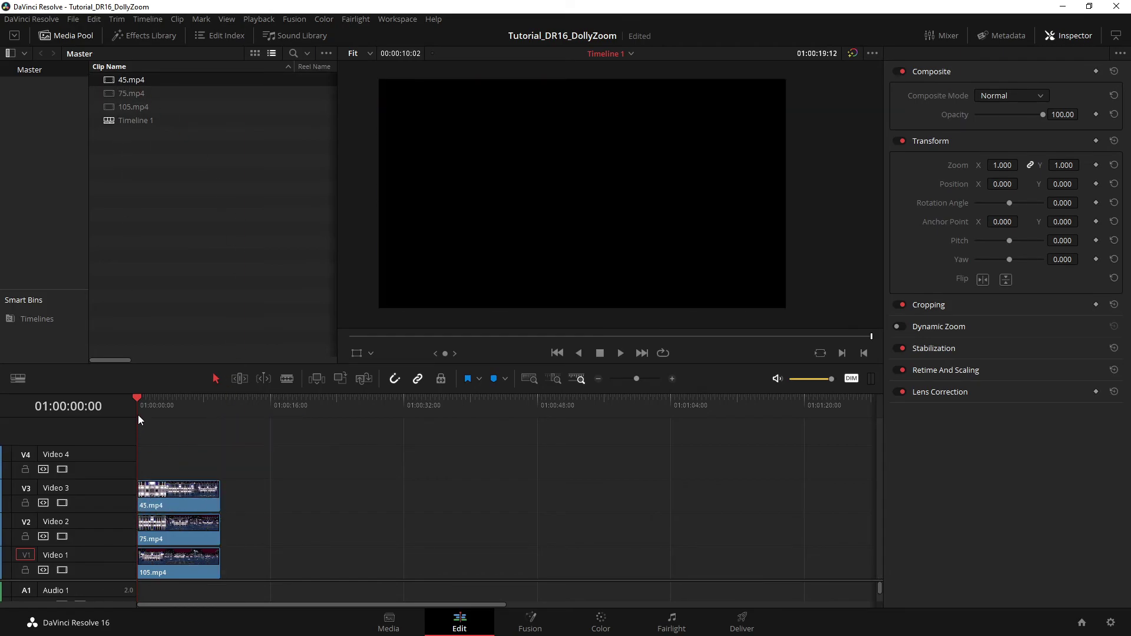
{"action": "left_click_drag", "start_coordinate": [139, 410], "coordinate": [182, 415]}
Select the stacked clips and zoom the timeline in so they fill it.
{"action": "left_click_drag", "start_coordinate": [224, 558], "coordinate": [196, 493]}
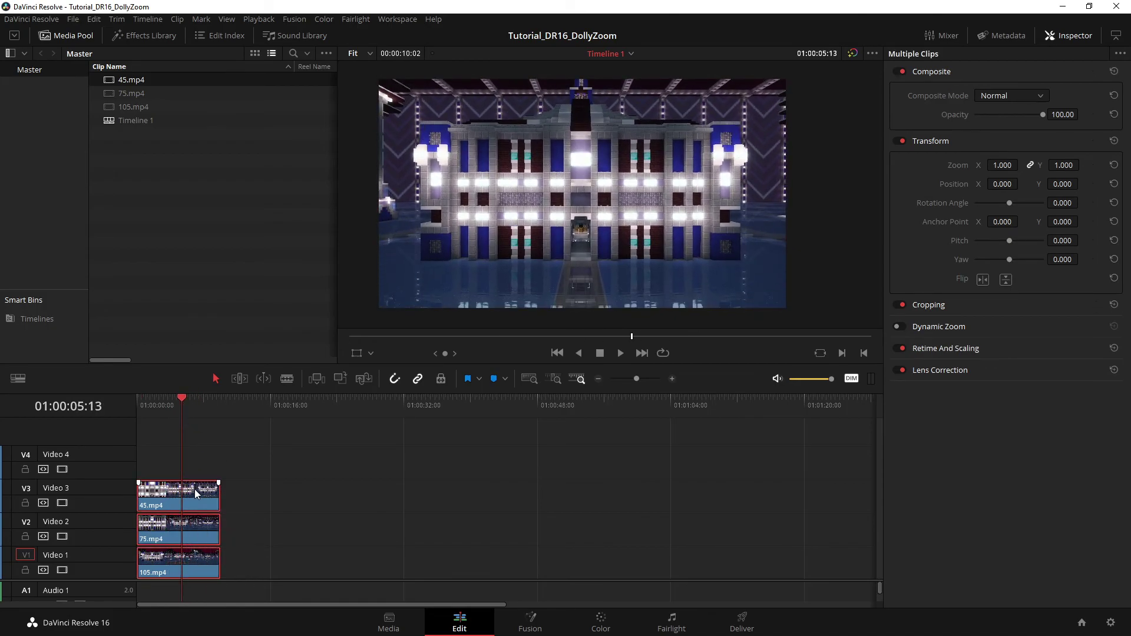
{"action": "left_click_drag", "start_coordinate": [238, 573], "coordinate": [194, 493]}
{"action": "left_click", "coordinate": [672, 378]}
{"action": "left_click", "coordinate": [672, 379]}
{"action": "left_click", "coordinate": [672, 378]}
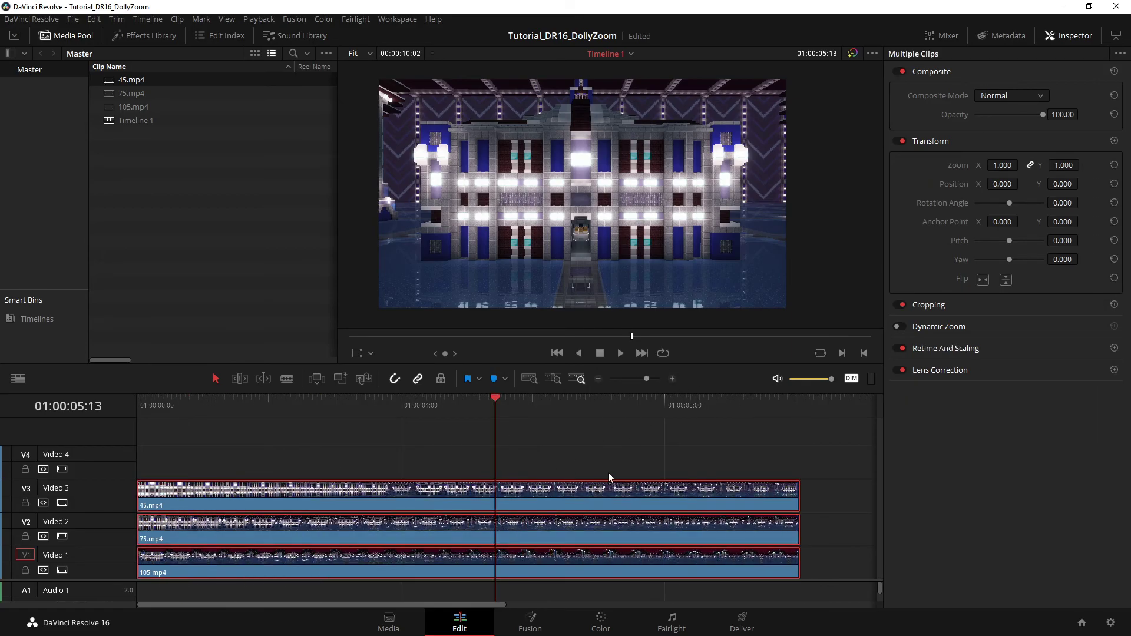
Disable the V3 track and compare the clips with the playhead at 01:00:02:05.
{"action": "left_click", "coordinate": [530, 508]}
{"action": "left_click", "coordinate": [62, 502]}
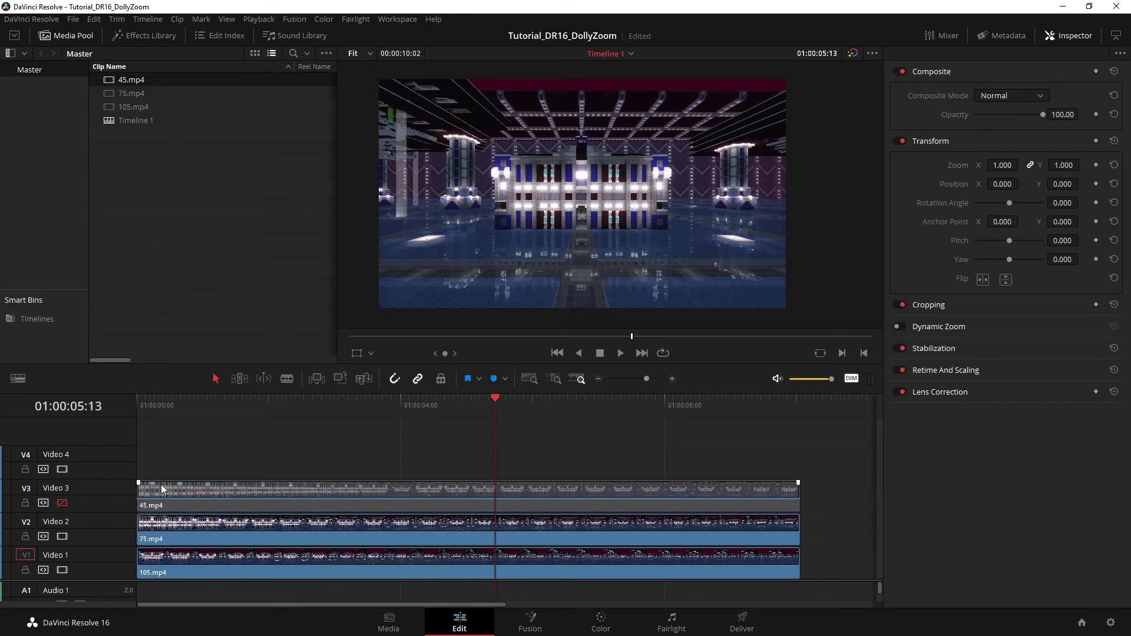
{"action": "left_click", "coordinate": [279, 399]}
{"action": "left_click", "coordinate": [370, 526]}
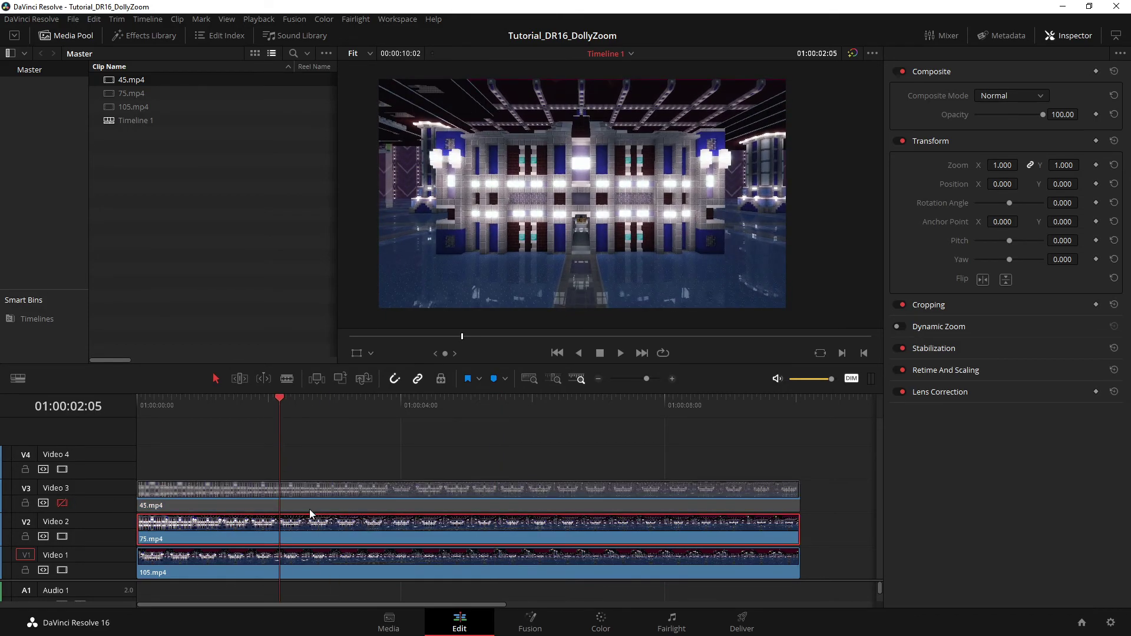
{"action": "left_click", "coordinate": [168, 507]}
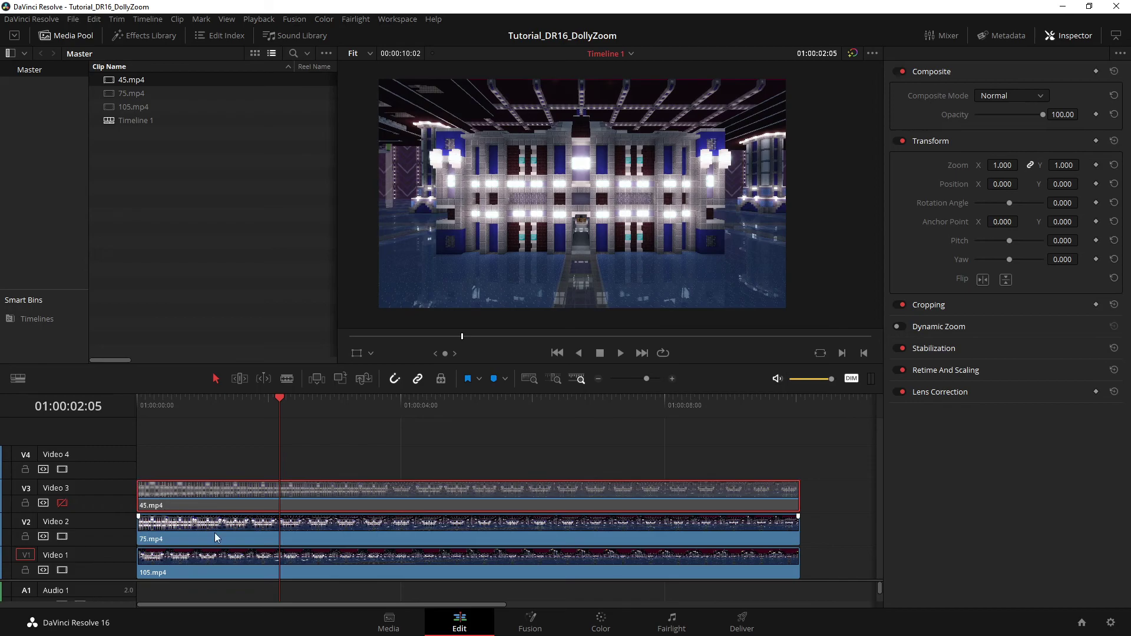
{"action": "left_click", "coordinate": [248, 529]}
{"action": "left_click", "coordinate": [197, 574]}
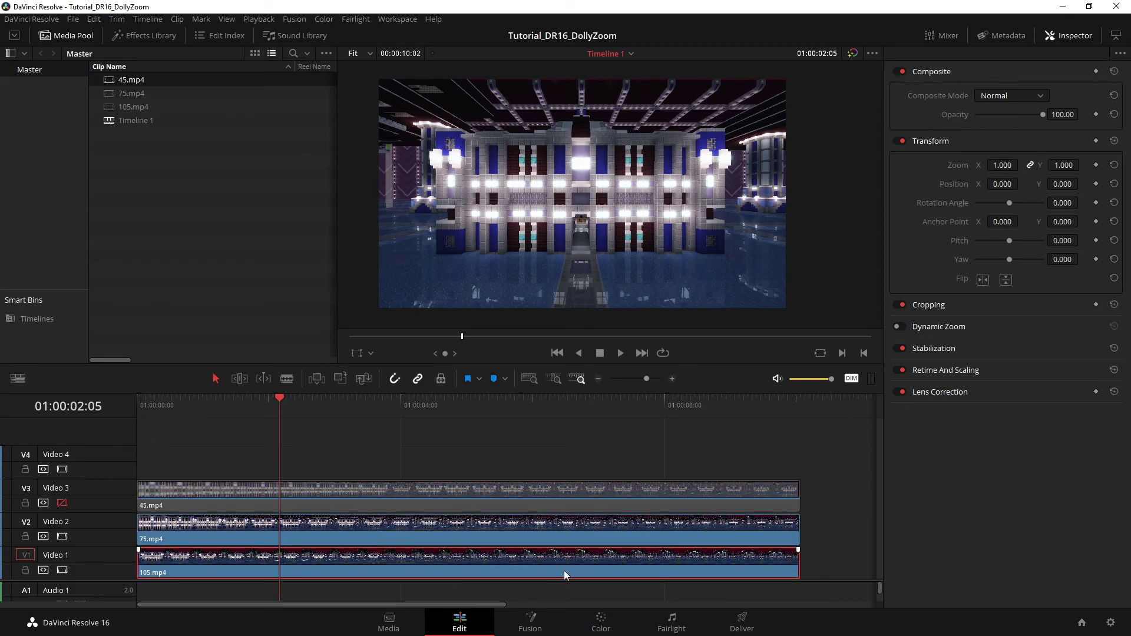
Select 75.mp4 on V2 and drag its Zoom down to roughly match the clip beneath.
{"action": "left_click", "coordinate": [310, 539]}
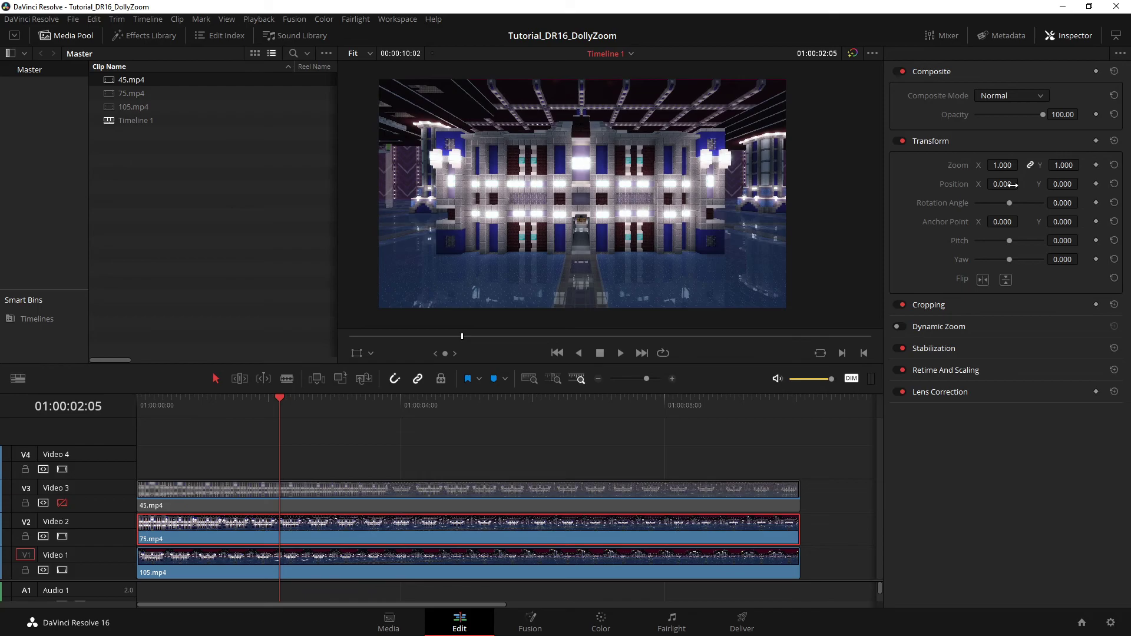
{"action": "left_click_drag", "start_coordinate": [1001, 165], "coordinate": [1022, 165]}
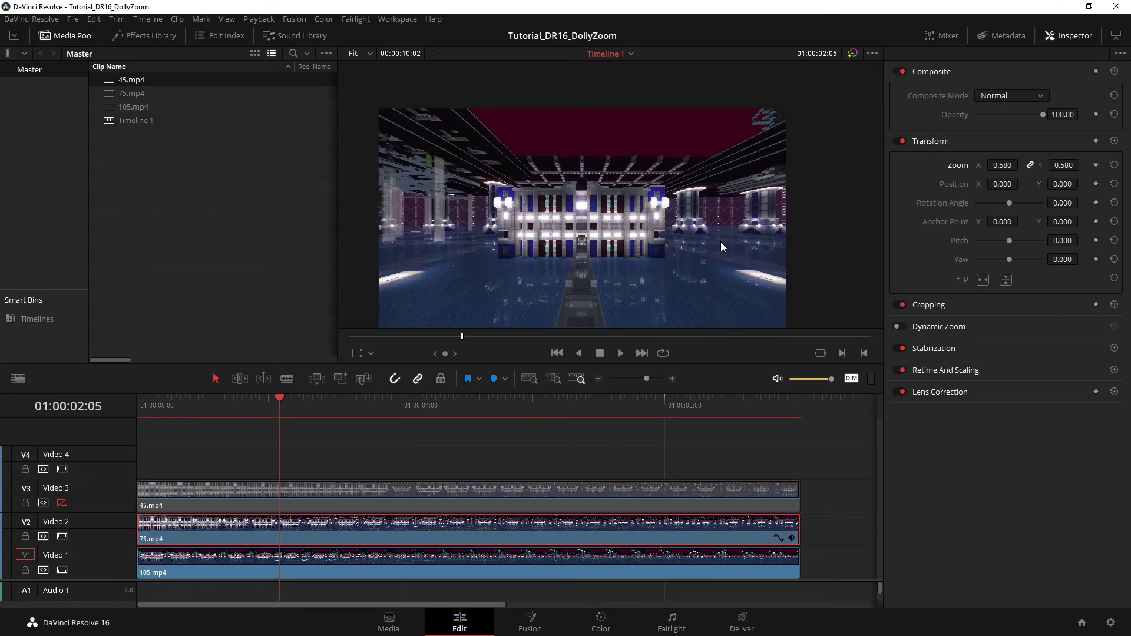
{"action": "scroll", "coordinate": [721, 239], "scroll_direction": "up", "scroll_amount": 5}
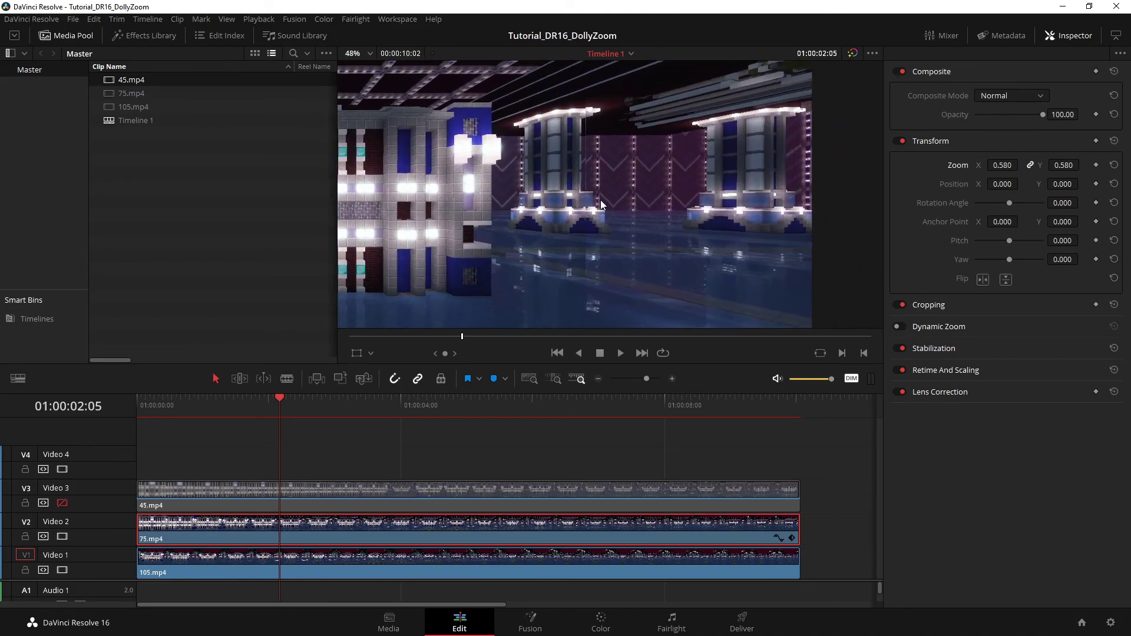
{"action": "scroll", "coordinate": [601, 204], "scroll_direction": "up", "scroll_amount": 3}
{"action": "scroll", "coordinate": [629, 204], "scroll_direction": "up", "scroll_amount": 3}
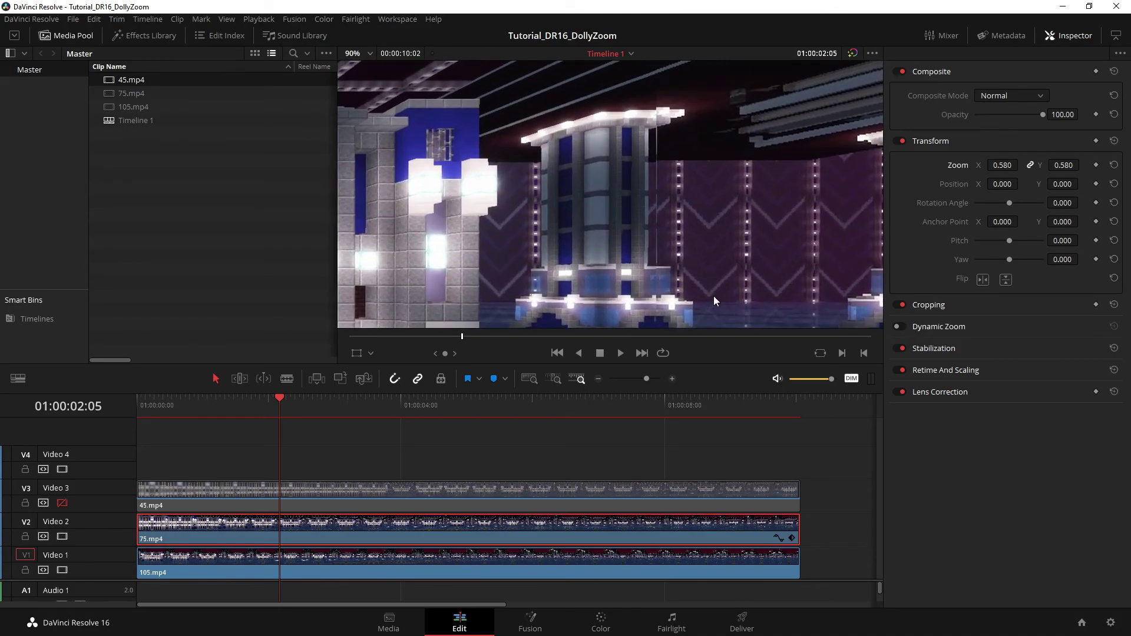
{"action": "scroll", "coordinate": [713, 295], "scroll_direction": "up", "scroll_amount": 4}
{"action": "scroll", "coordinate": [566, 277], "scroll_direction": "up", "scroll_amount": 5}
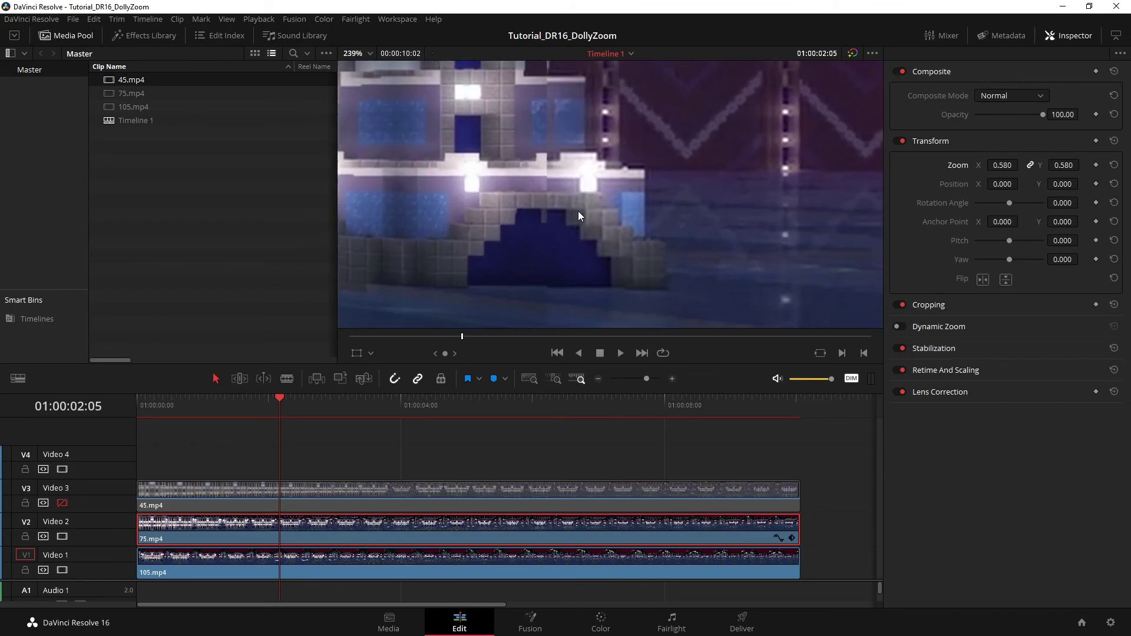
{"action": "scroll", "coordinate": [577, 215], "scroll_direction": "up", "scroll_amount": 1}
{"action": "left_click_drag", "start_coordinate": [1002, 165], "coordinate": [1022, 165]}
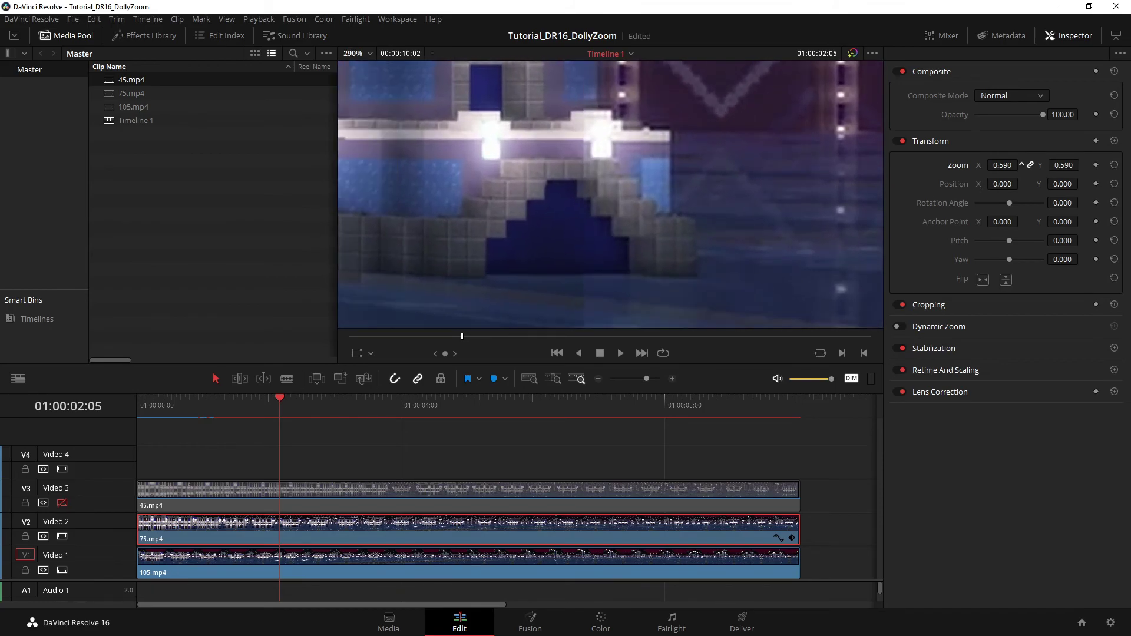
Refine the Zoom X value through 0.595 and 0.589 to exactly 0.590, then check the viewer.
{"action": "left_click", "coordinate": [1008, 166]}
{"action": "type", "text": "5"}
{"action": "key", "text": "Return"}
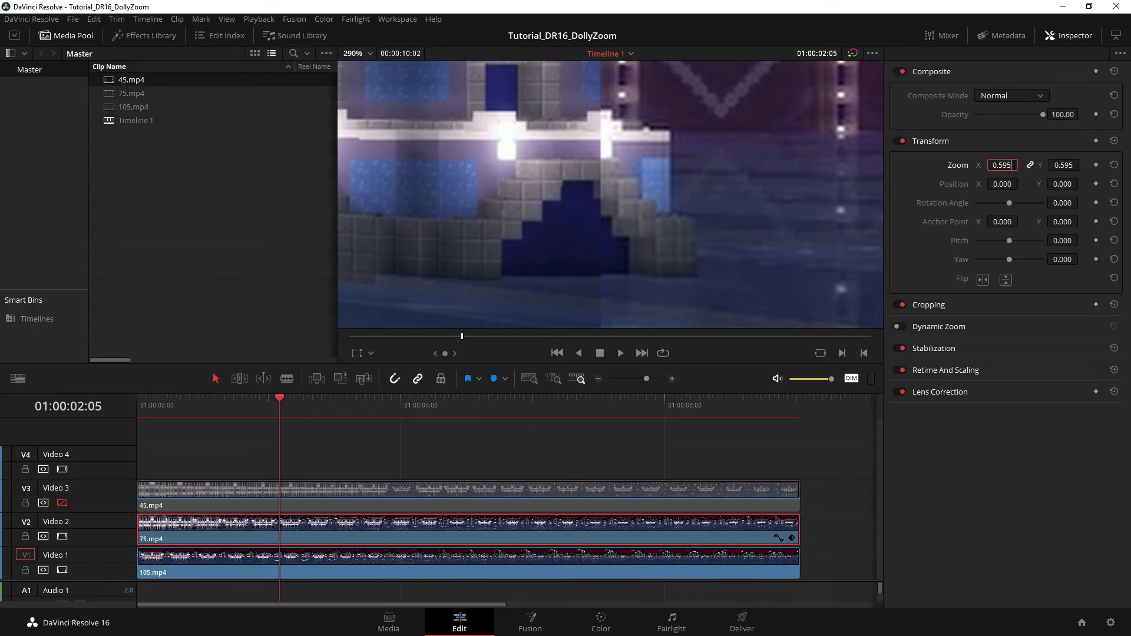
{"action": "key", "text": "Return"}
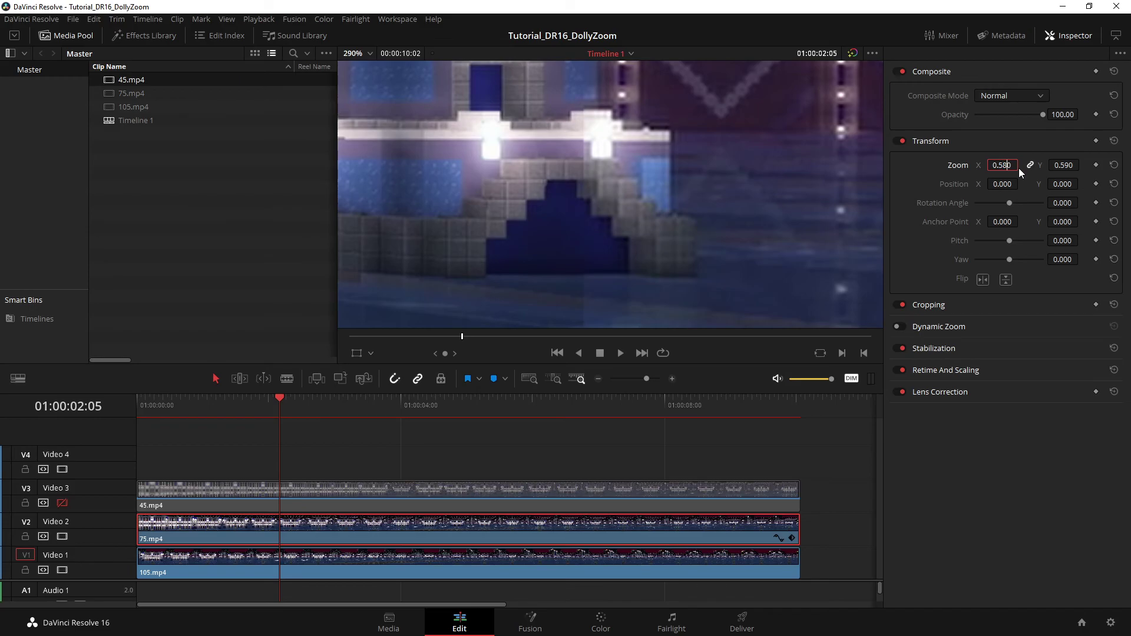
{"action": "key", "text": "Return"}
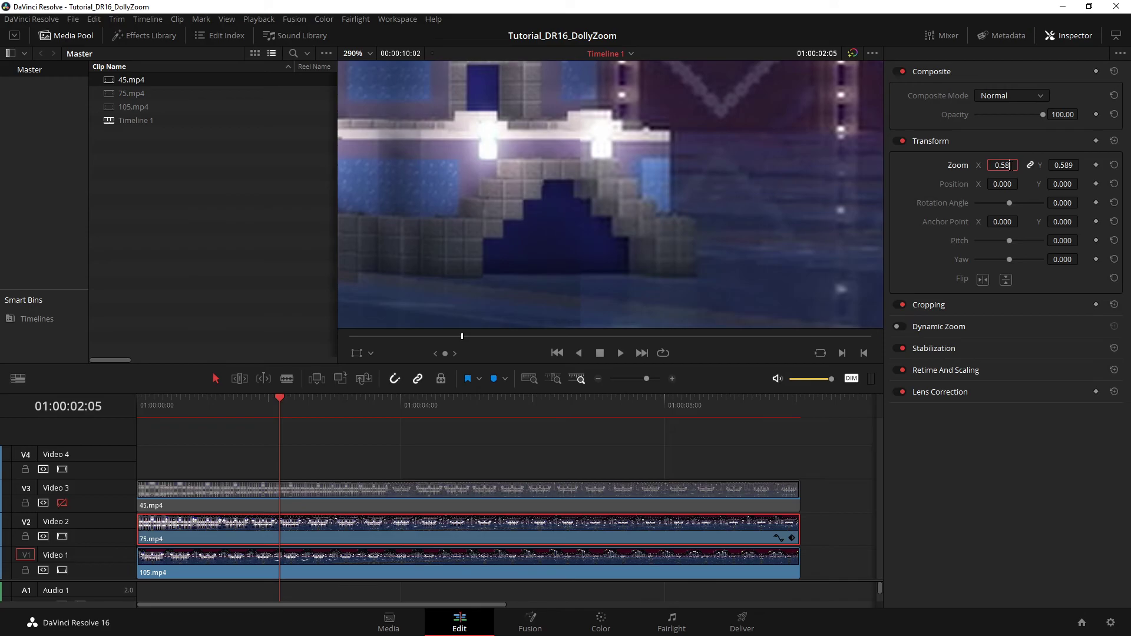
{"action": "left_click_drag", "start_coordinate": [1008, 165], "coordinate": [1009, 165]}
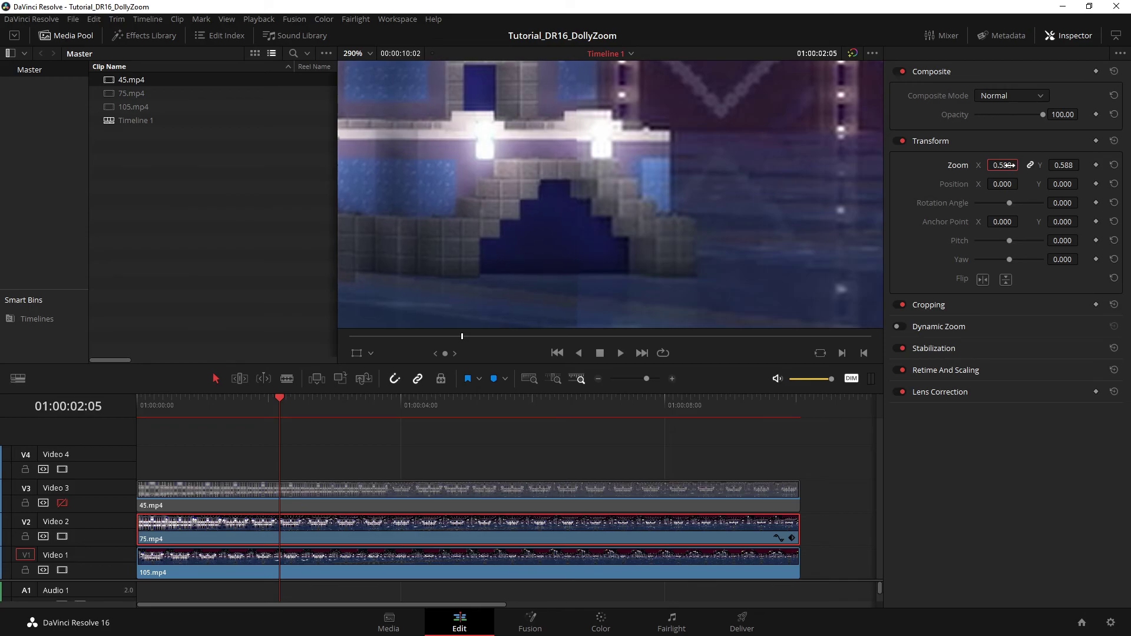
{"action": "left_click", "coordinate": [1009, 165]}
{"action": "key", "text": "BackSpace"}
{"action": "type", "text": "9"}
{"action": "key", "text": "Return"}
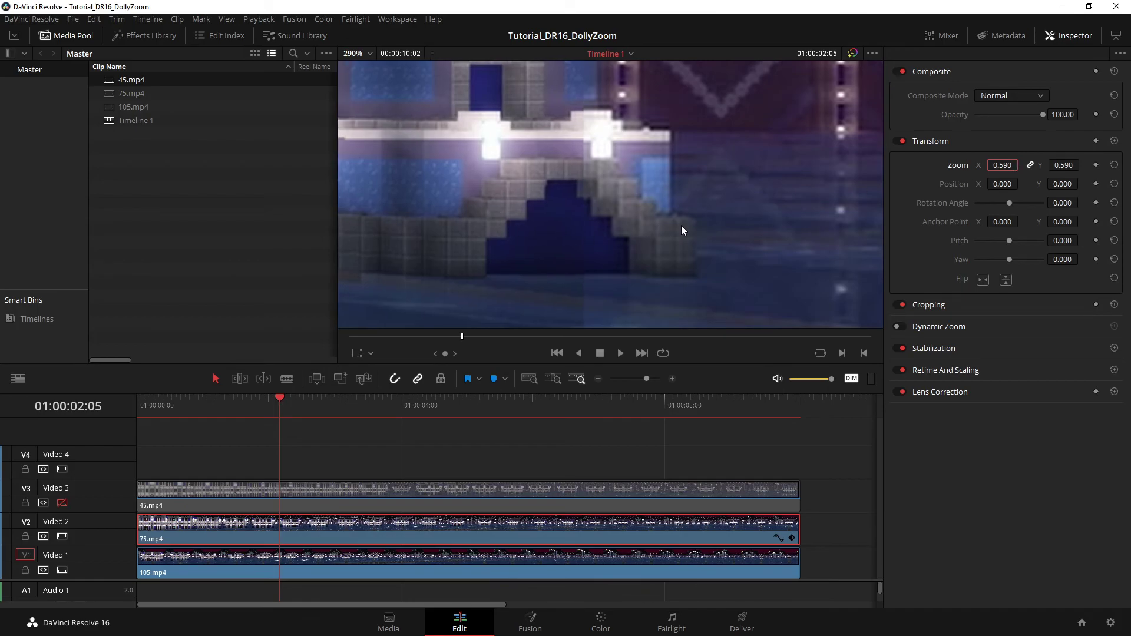
{"action": "scroll", "coordinate": [683, 227], "scroll_direction": "down", "scroll_amount": 5}
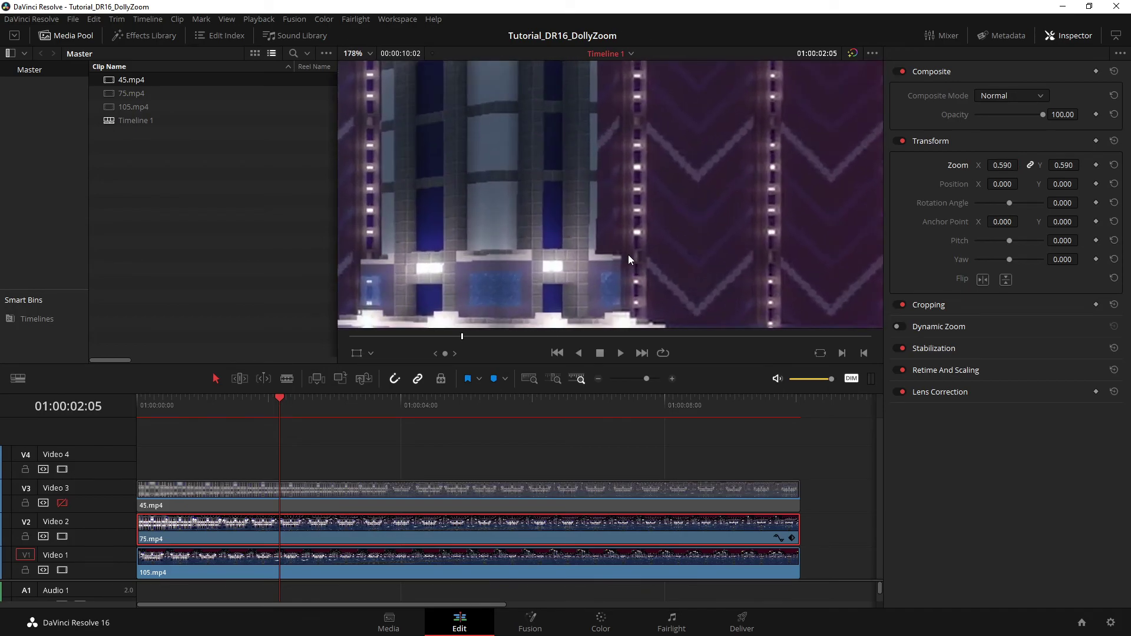
{"action": "scroll", "coordinate": [627, 255], "scroll_direction": "down", "scroll_amount": 2}
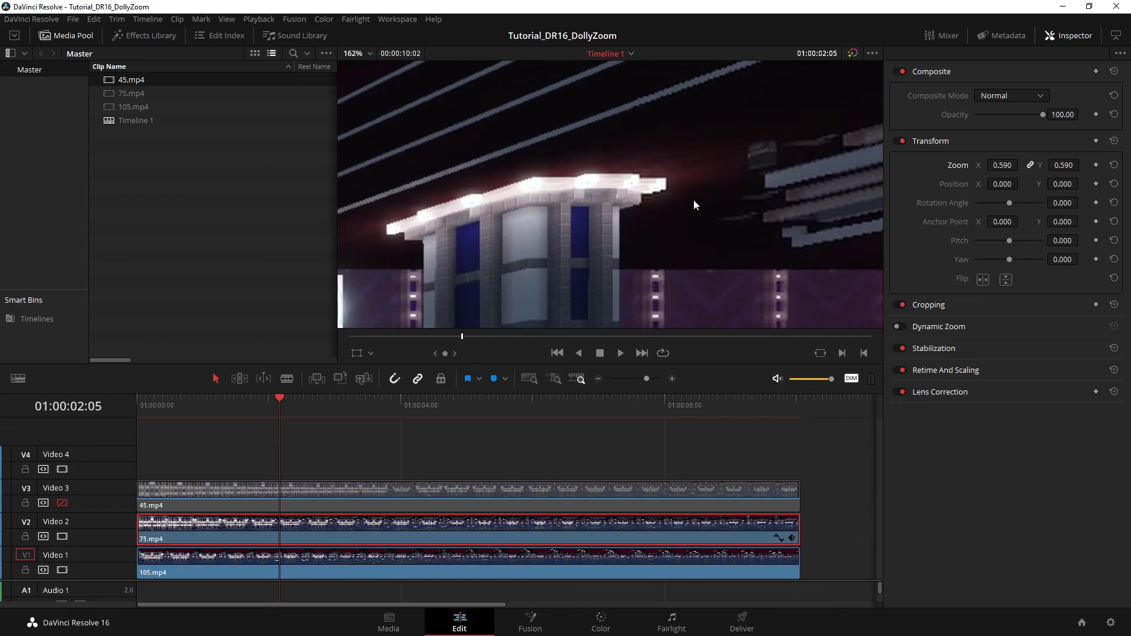
{"action": "scroll", "coordinate": [693, 182], "scroll_direction": "down", "scroll_amount": 6}
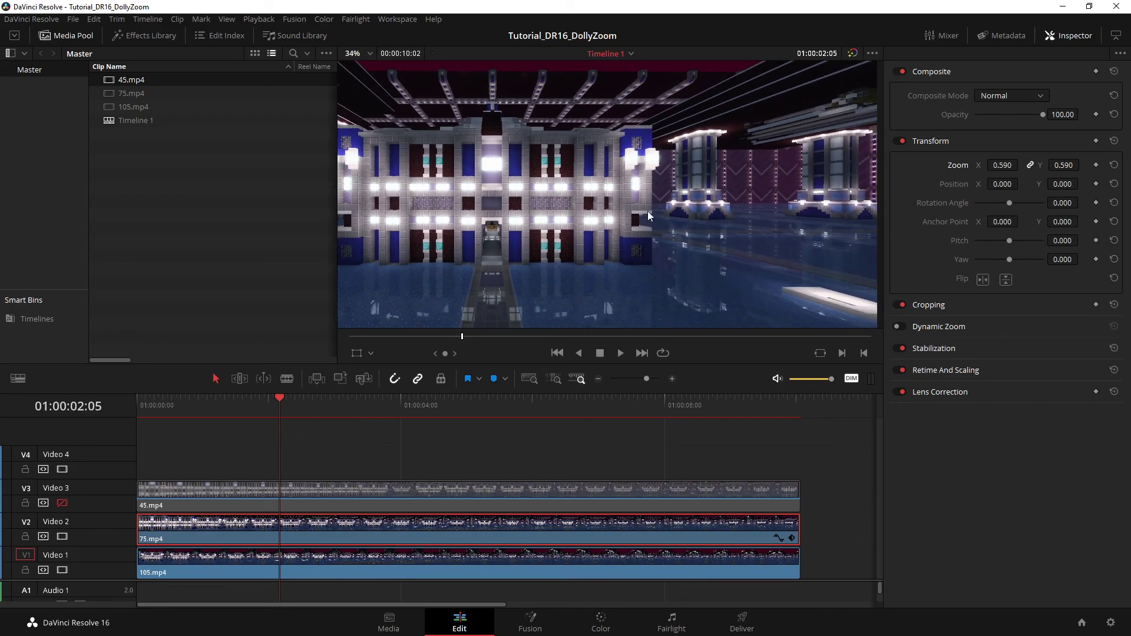
{"action": "scroll", "coordinate": [648, 211], "scroll_direction": "down", "scroll_amount": 5}
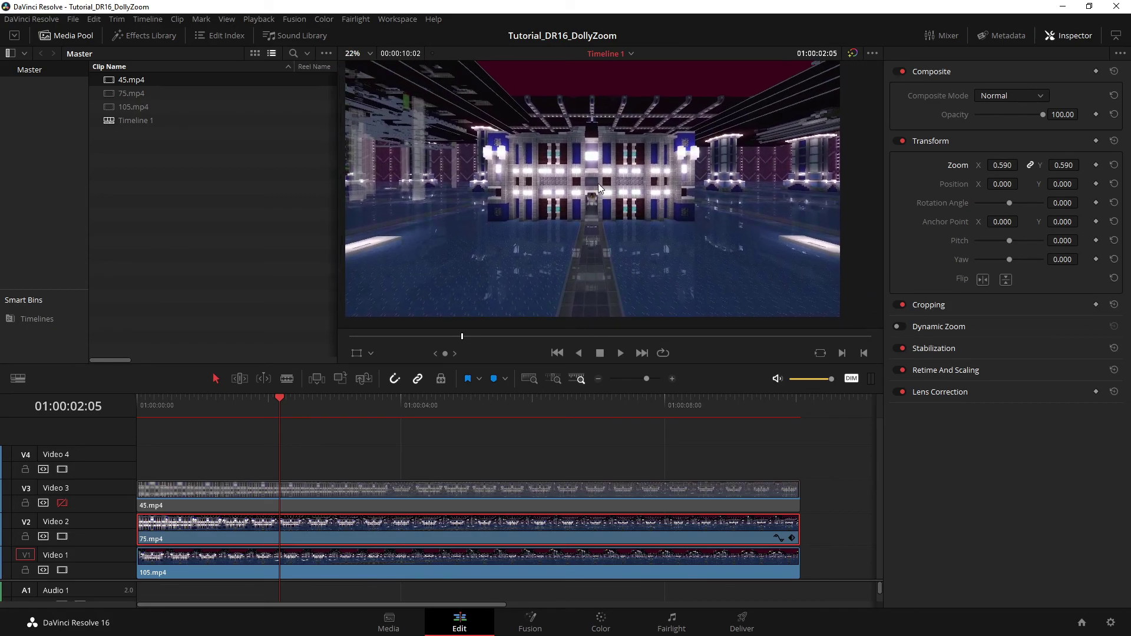
{"action": "scroll", "coordinate": [598, 183], "scroll_direction": "down", "scroll_amount": 2}
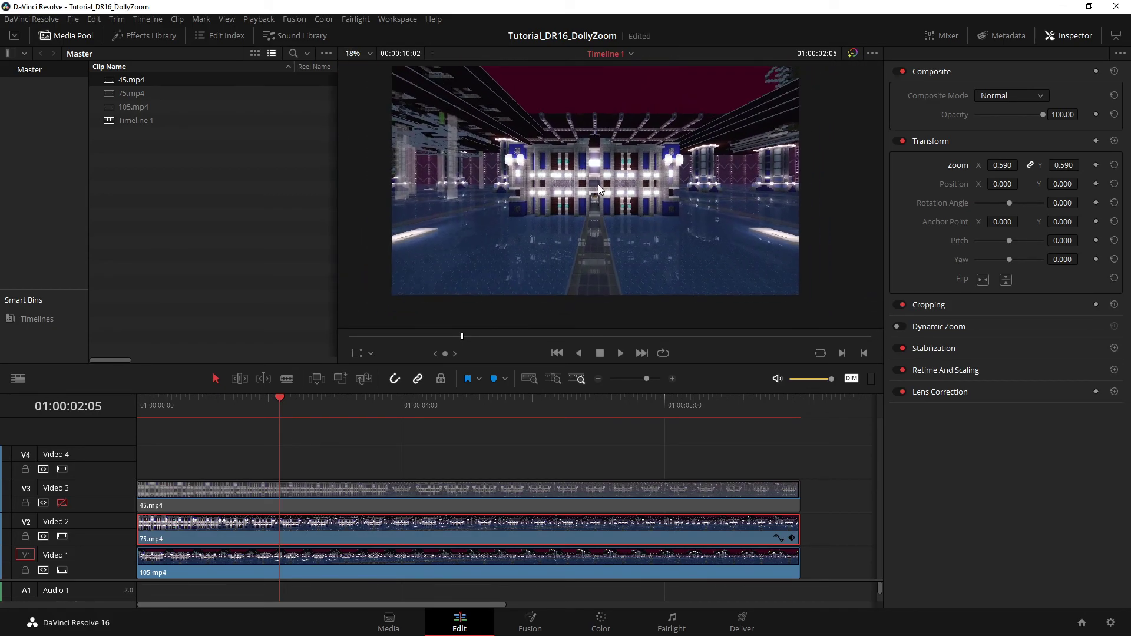
Select 45.mp4, re-enable the Video 3 track and save the project.
{"action": "left_click", "coordinate": [232, 505]}
{"action": "left_click", "coordinate": [62, 503]}
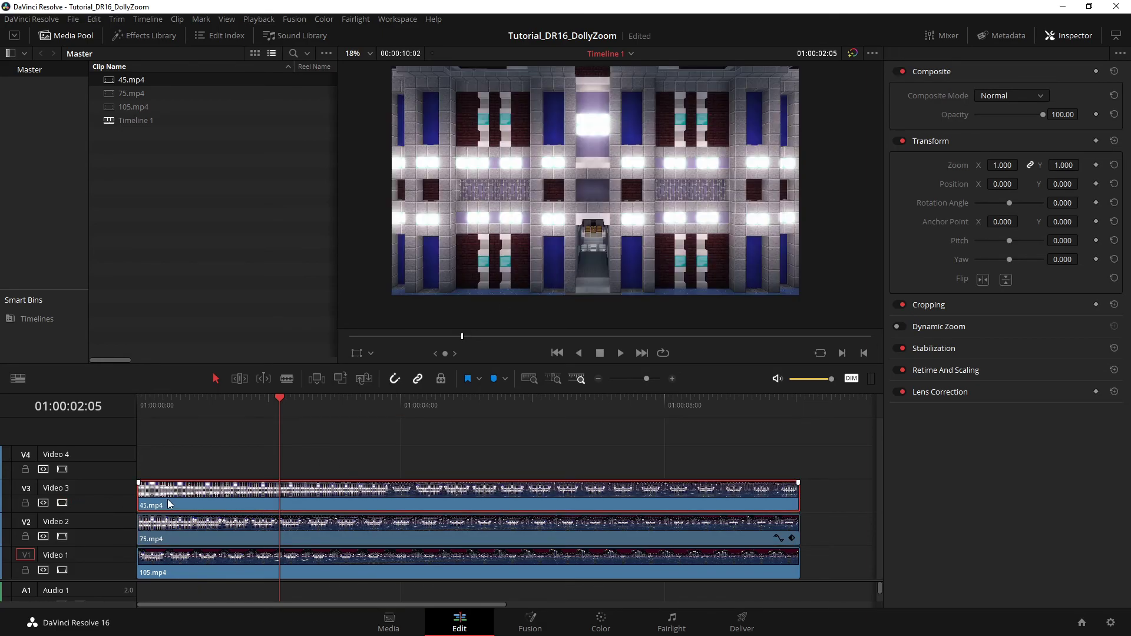
{"action": "key", "text": "ctrl+s"}
Scale 45.mp4 to a 0.320 zoom and lower its opacity to 61.74 to check alignment.
{"action": "mouse_move", "coordinate": [1007, 167]}
{"action": "left_mouse_down"}
{"action": "mouse_move", "coordinate": [977, 167]}
{"action": "mouse_move", "coordinate": [1022, 165]}
{"action": "left_mouse_up"}
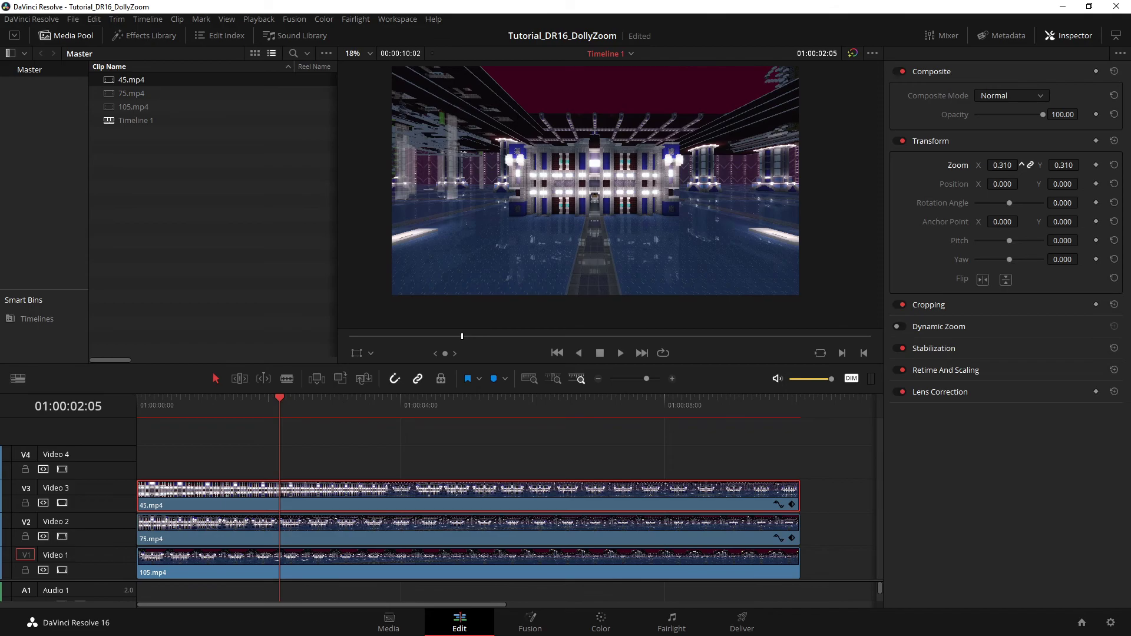
{"action": "scroll", "coordinate": [570, 232], "scroll_direction": "up", "scroll_amount": 6}
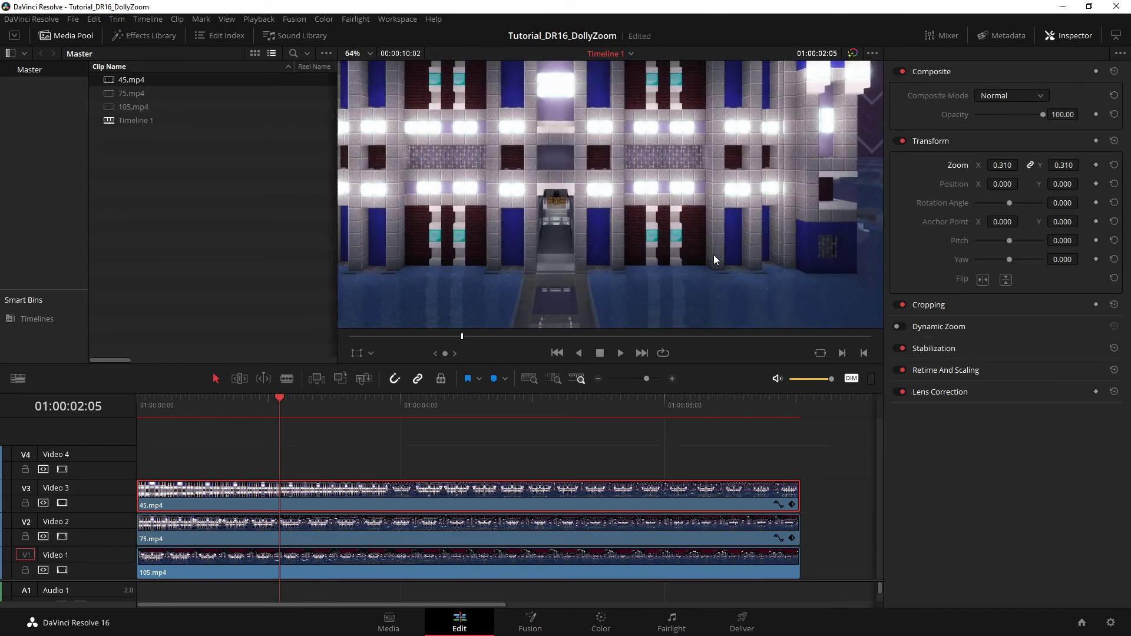
{"action": "scroll", "coordinate": [584, 233], "scroll_direction": "up", "scroll_amount": 6}
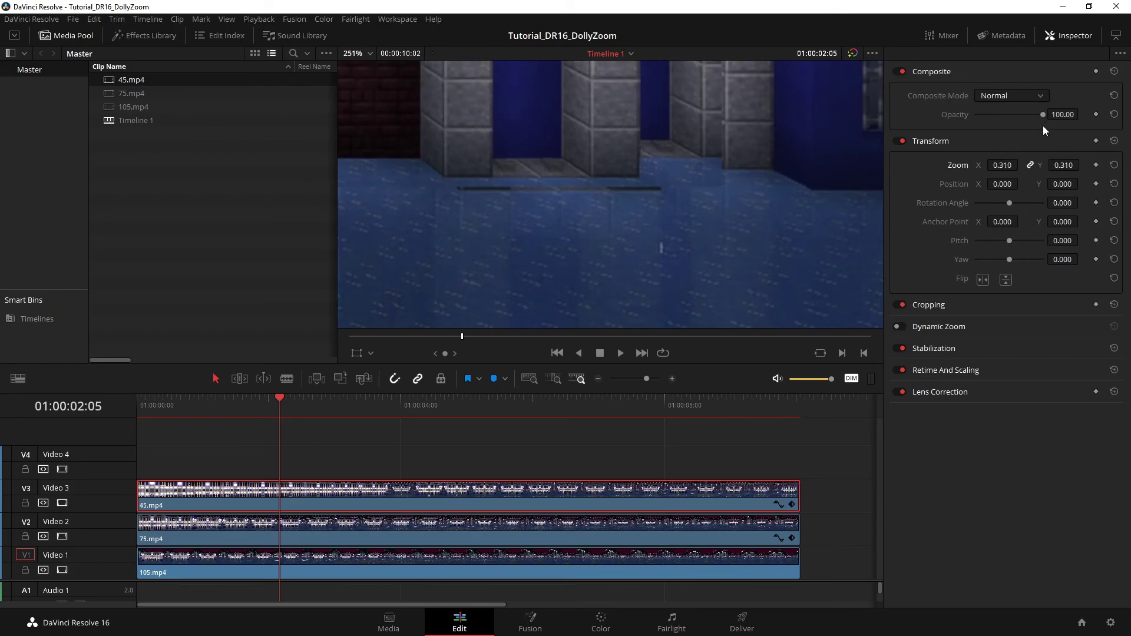
{"action": "left_click_drag", "start_coordinate": [1041, 113], "coordinate": [1016, 115]}
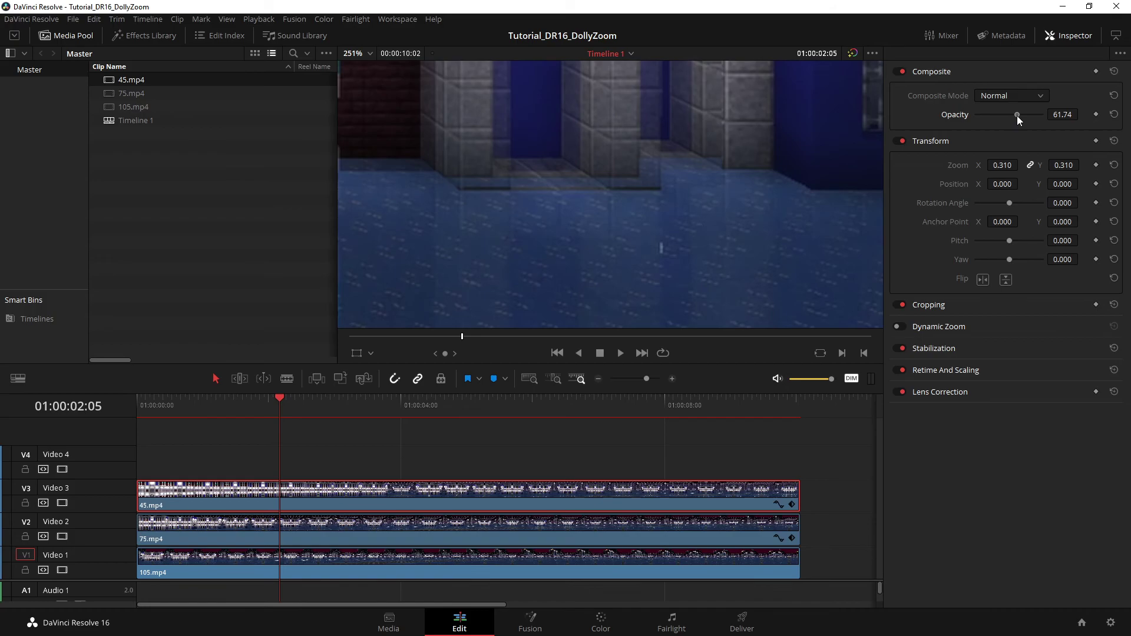
{"action": "left_click_drag", "start_coordinate": [1010, 165], "coordinate": [1021, 165]}
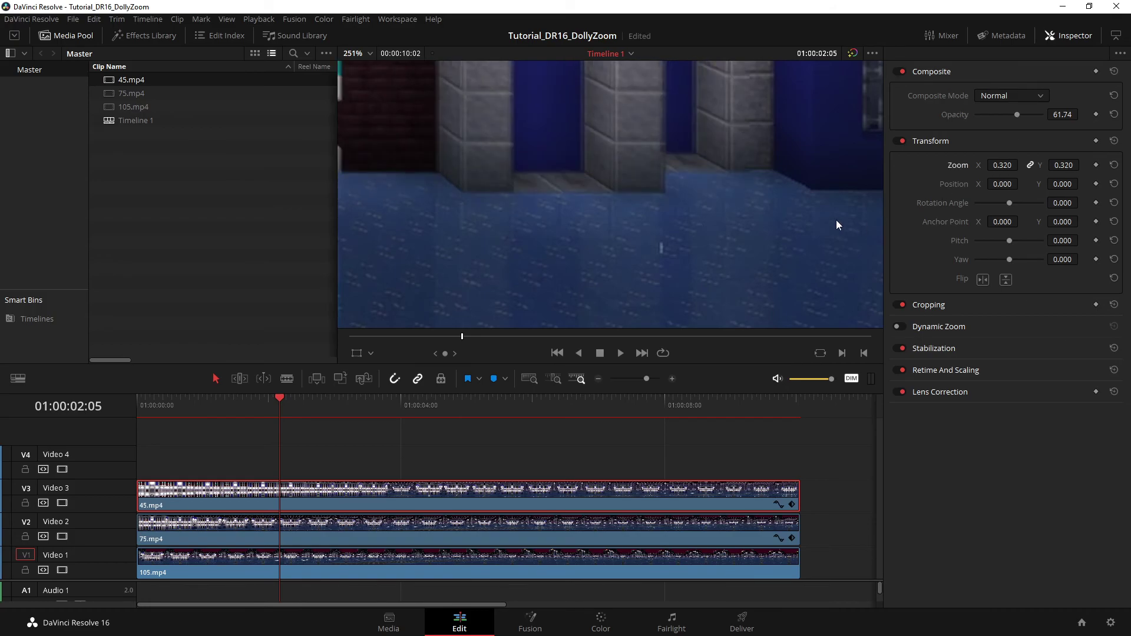
{"action": "scroll", "coordinate": [666, 267], "scroll_direction": "down", "scroll_amount": 5}
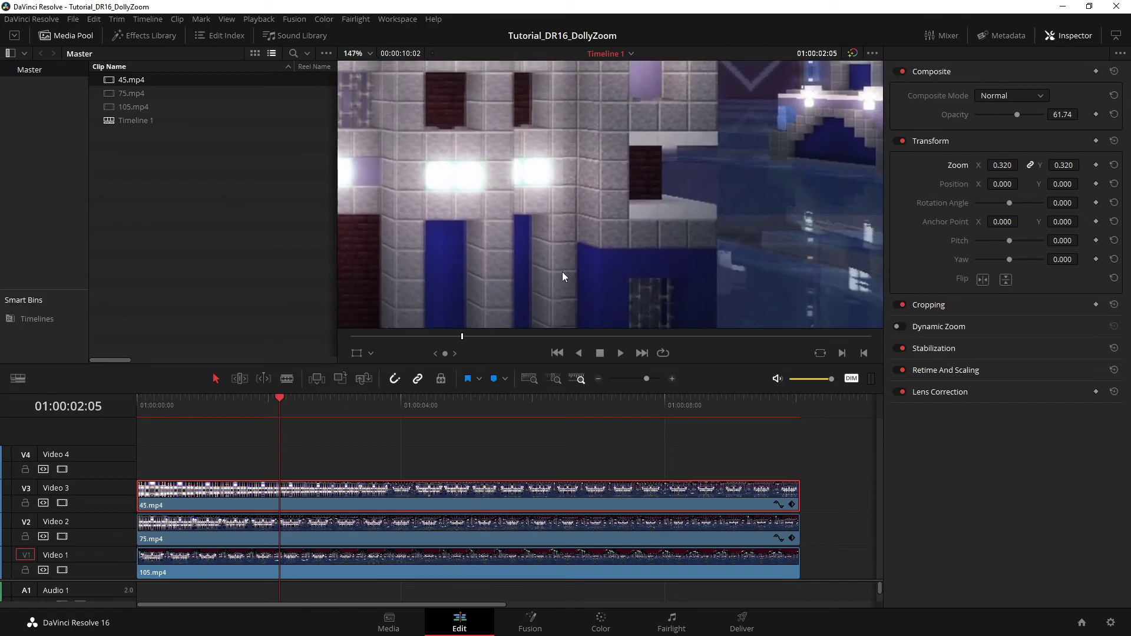
{"action": "scroll", "coordinate": [564, 268], "scroll_direction": "up", "scroll_amount": 1}
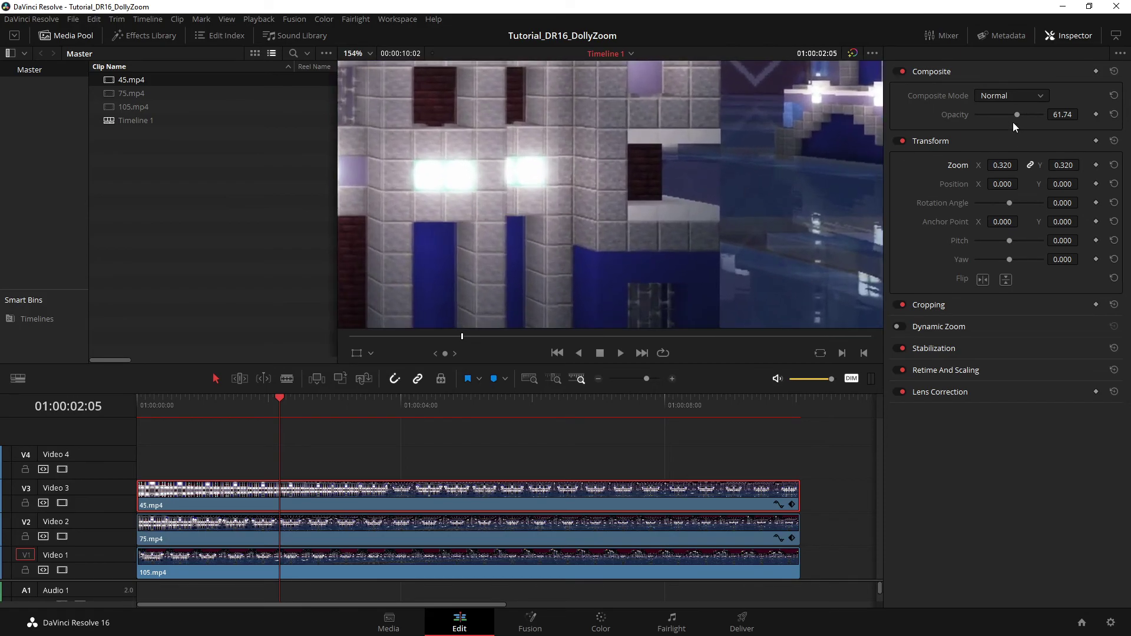
Return 45.mp4's Opacity to 100.00, recentre the viewer and deselect the clip.
{"action": "left_click_drag", "start_coordinate": [1018, 114], "coordinate": [1045, 114]}
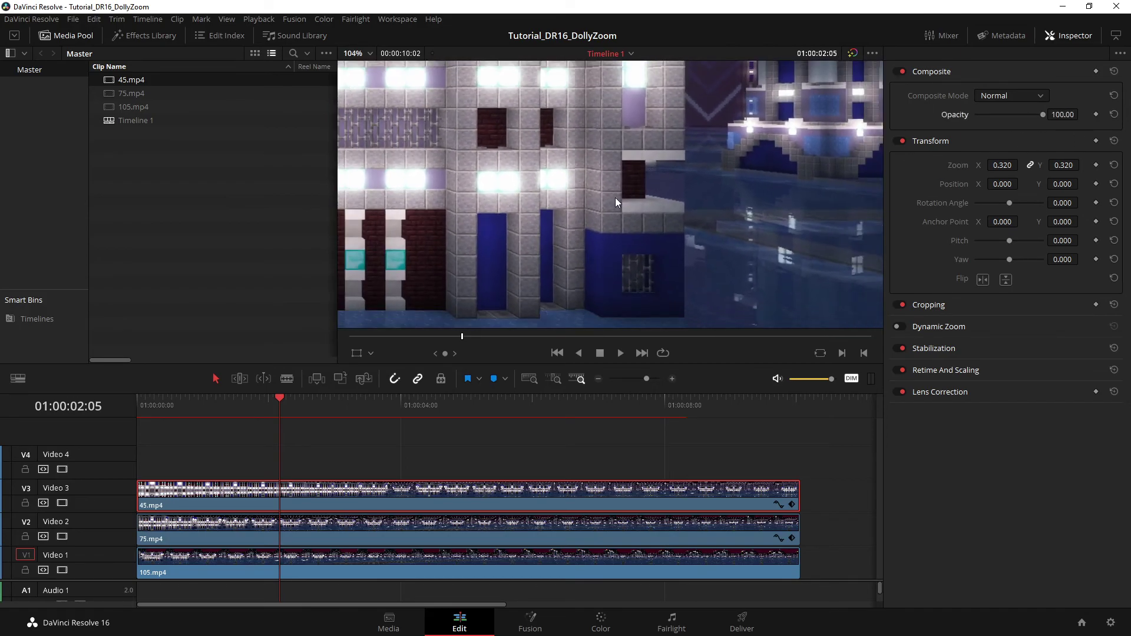
{"action": "scroll", "coordinate": [550, 232], "scroll_direction": "up", "scroll_amount": 1}
{"action": "scroll", "coordinate": [550, 232], "scroll_direction": "up", "scroll_amount": 10}
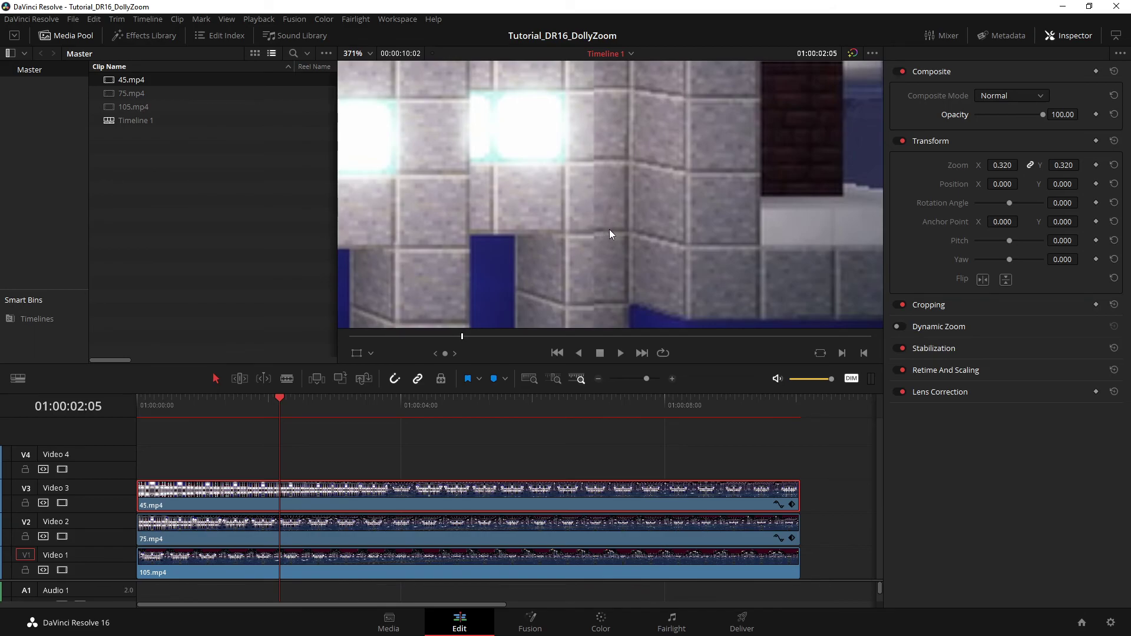
{"action": "scroll", "coordinate": [568, 216], "scroll_direction": "down", "scroll_amount": 10}
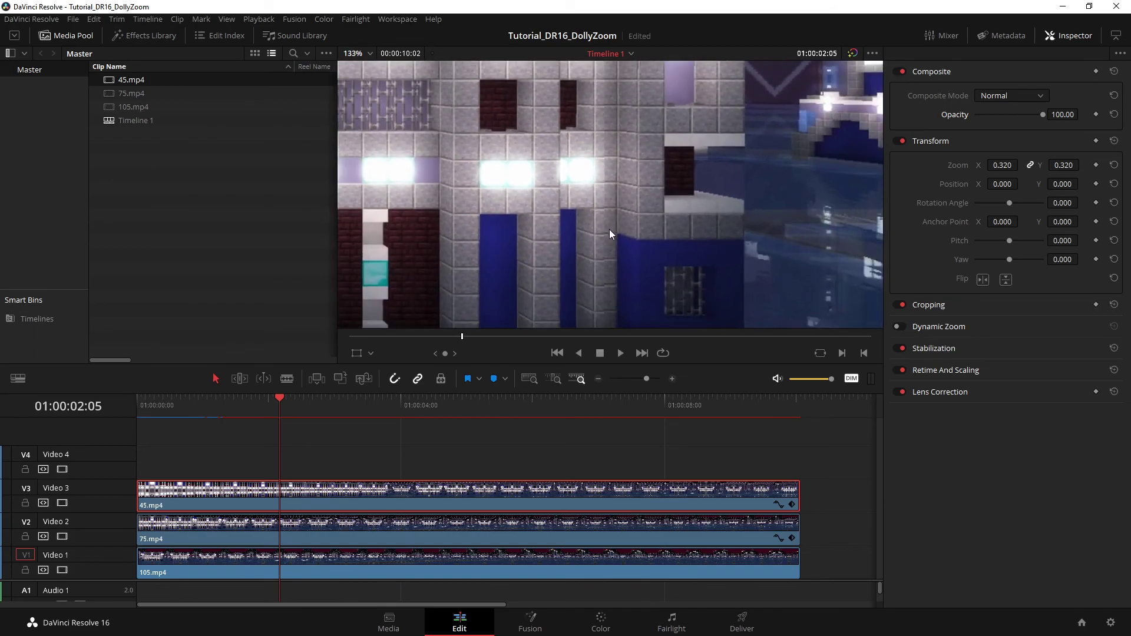
{"action": "scroll", "coordinate": [609, 217], "scroll_direction": "down", "scroll_amount": 6}
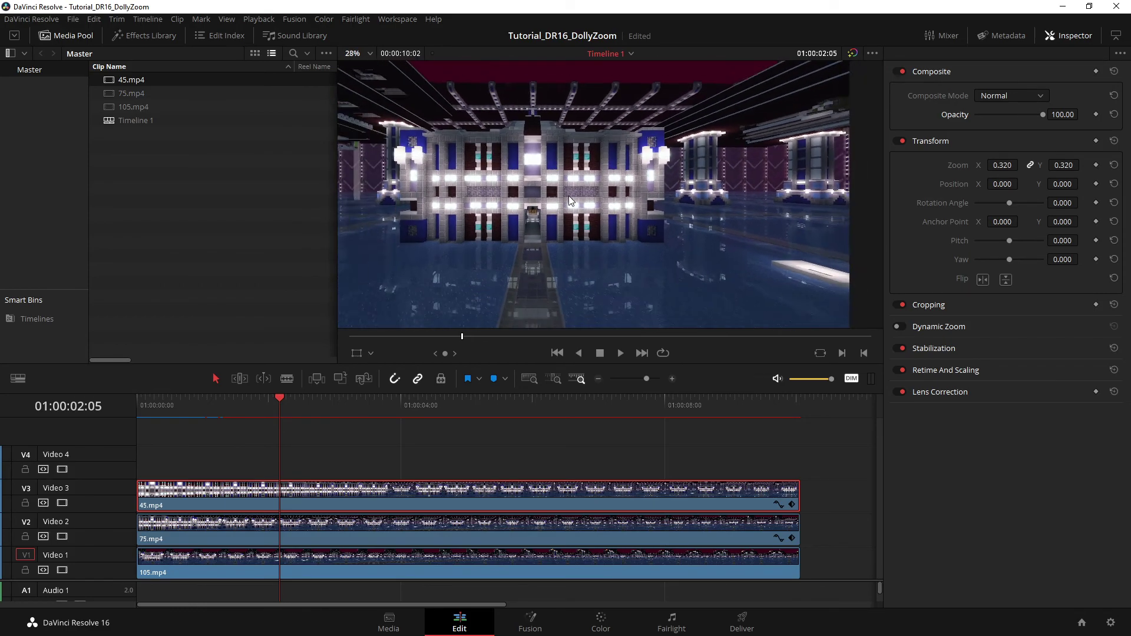
{"action": "mouse_move", "coordinate": [505, 192]}
{"action": "left_mouse_down"}
{"action": "mouse_move", "coordinate": [533, 205]}
{"action": "mouse_move", "coordinate": [514, 199]}
{"action": "left_mouse_up"}
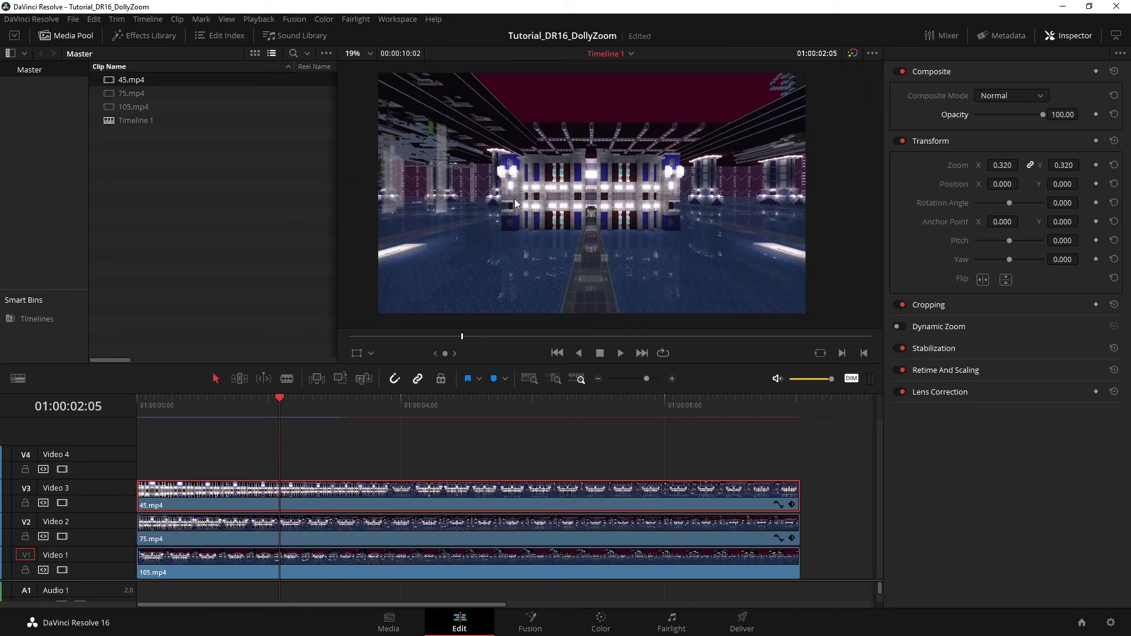
{"action": "left_click", "coordinate": [598, 443]}
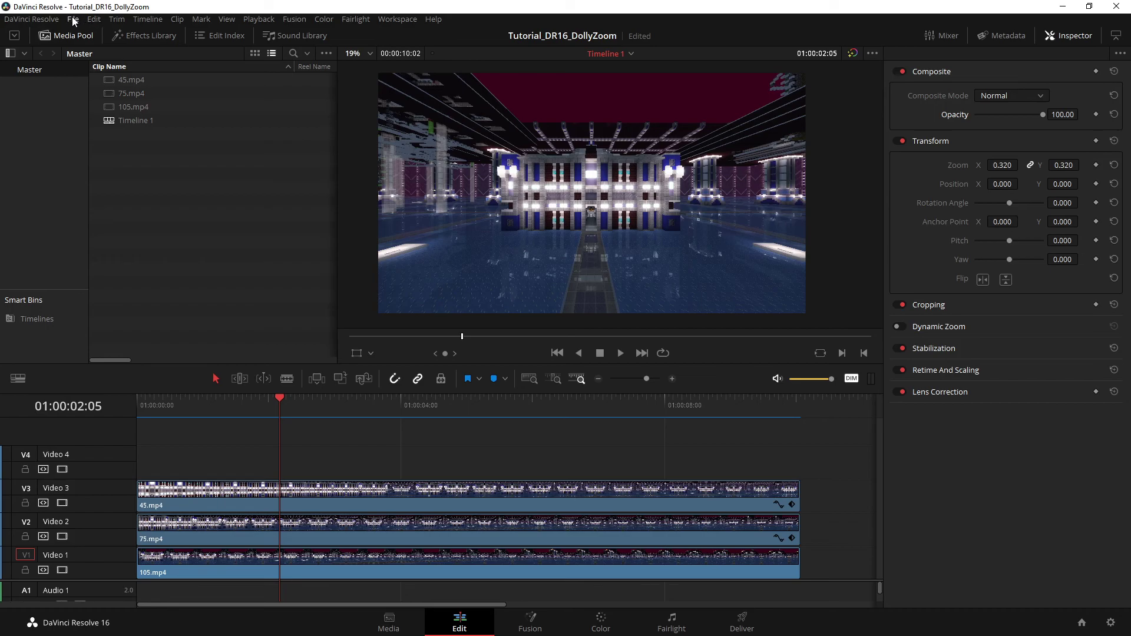
Drop an Adjustment Clip onto V4, stretch it to the clips' end, and open it in Fusion.
{"action": "left_click", "coordinate": [144, 35]}
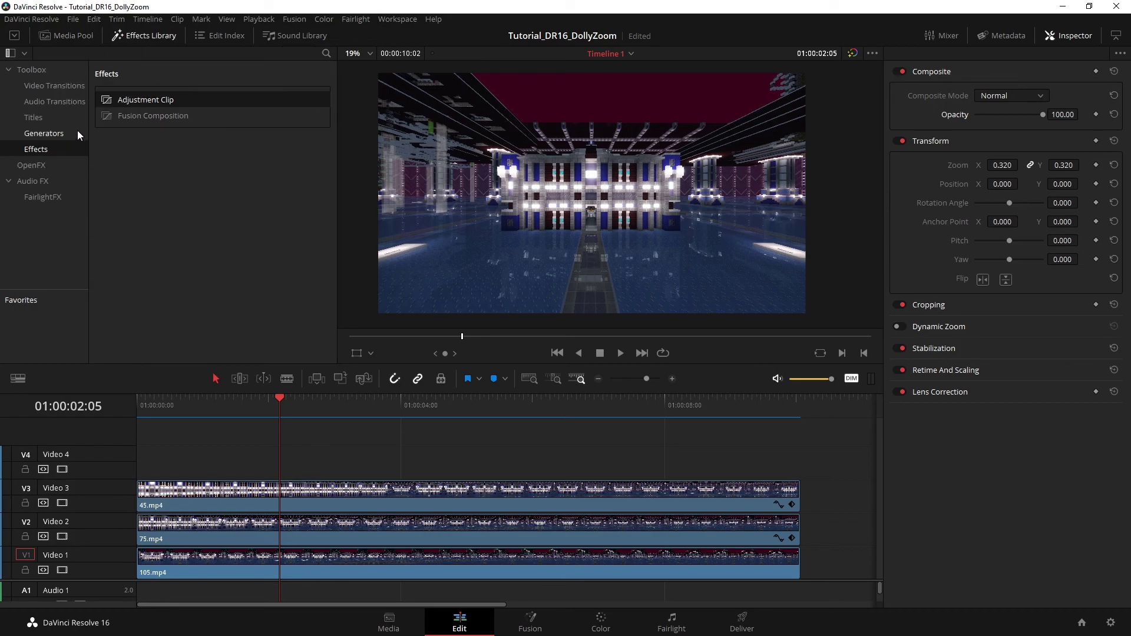
{"action": "left_click_drag", "start_coordinate": [141, 100], "coordinate": [230, 463]}
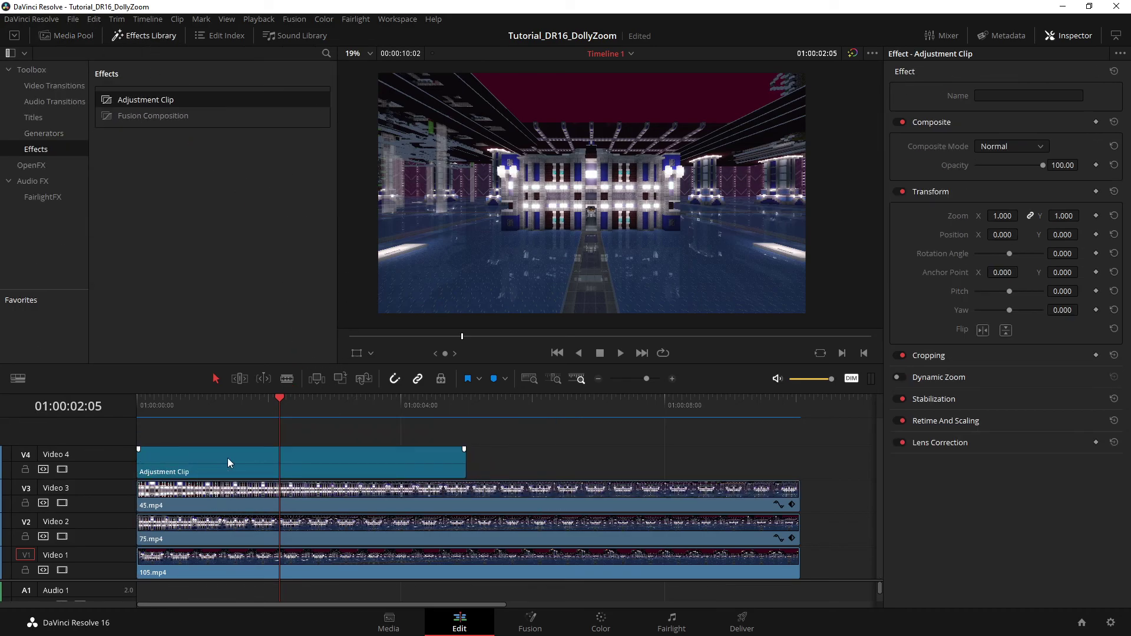
{"action": "left_click_drag", "start_coordinate": [460, 462], "coordinate": [797, 462]}
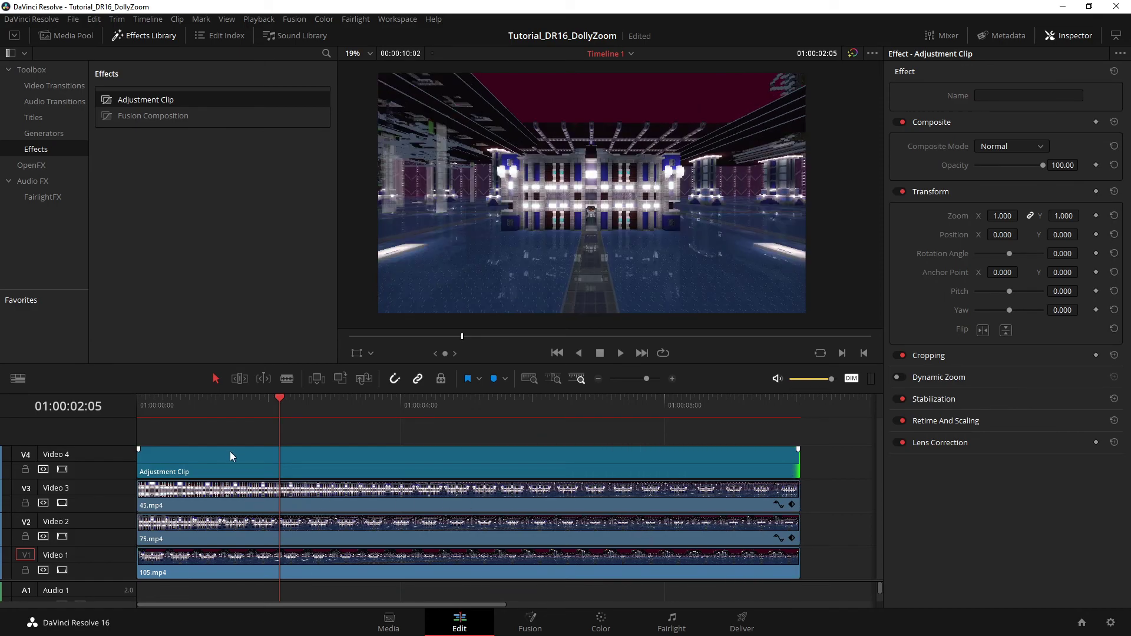
{"action": "left_click", "coordinate": [262, 464]}
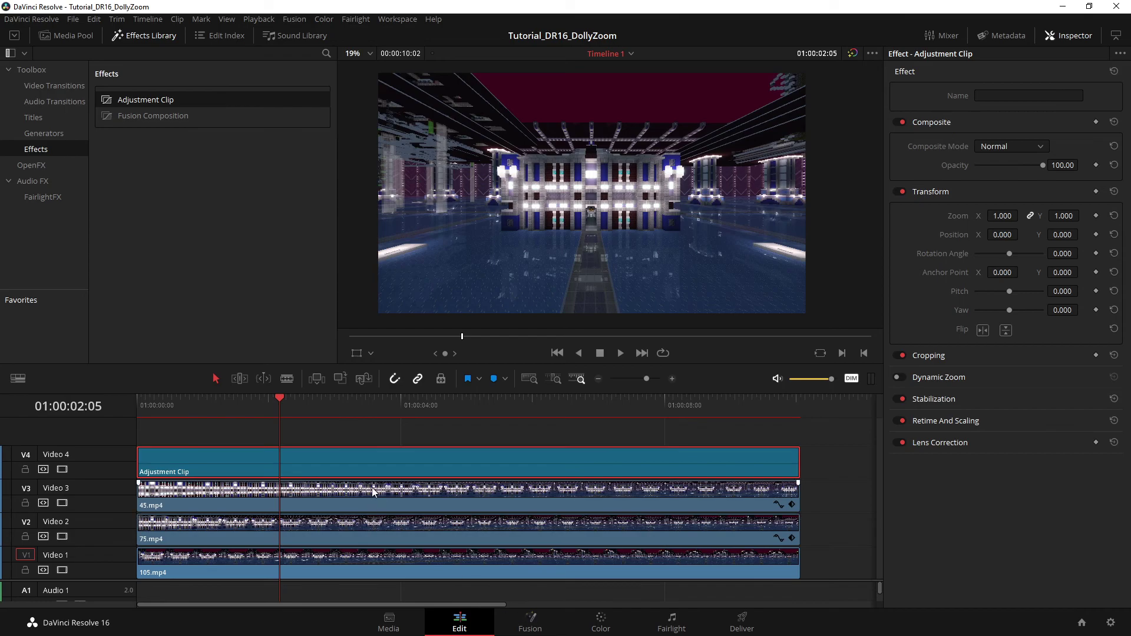
{"action": "left_click", "coordinate": [526, 631]}
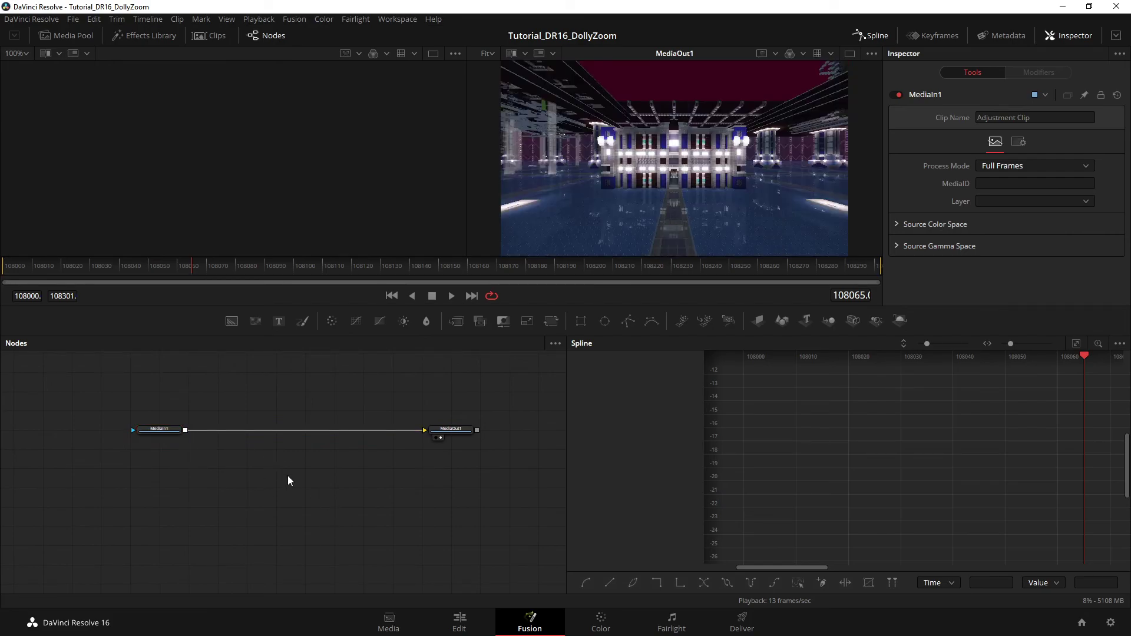
Add a Transform node via 'transf' search and insert it between MediaIn1 and MediaOut1.
{"action": "key", "text": "shift+space"}
{"action": "type", "text": "transf"}
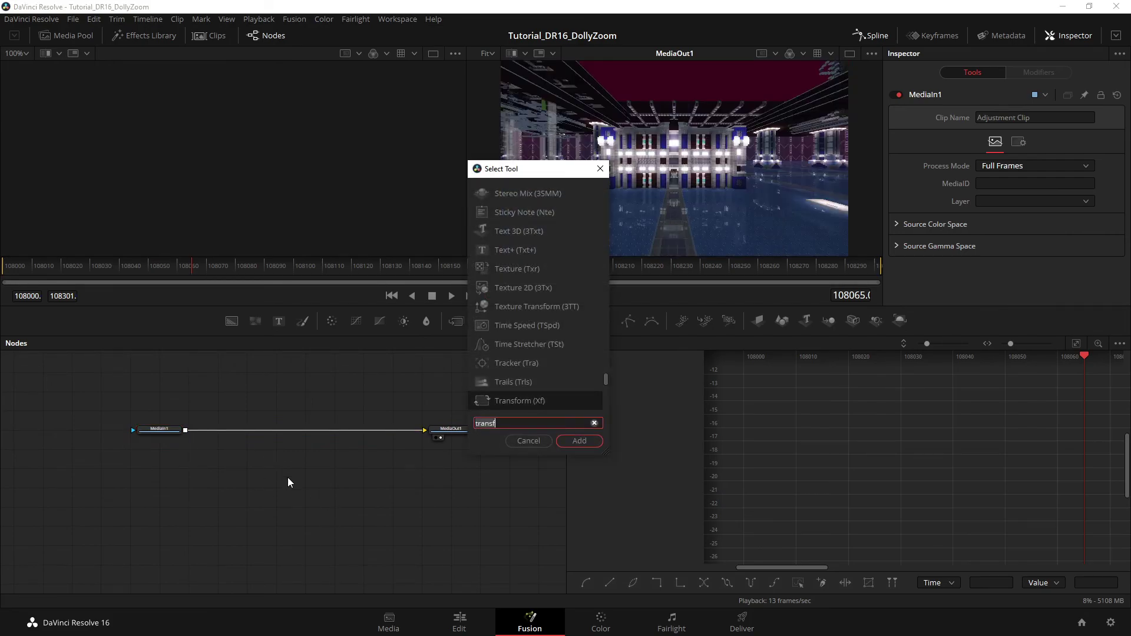
{"action": "key", "text": "Return"}
{"action": "left_click_drag", "start_coordinate": [286, 469], "coordinate": [309, 438]}
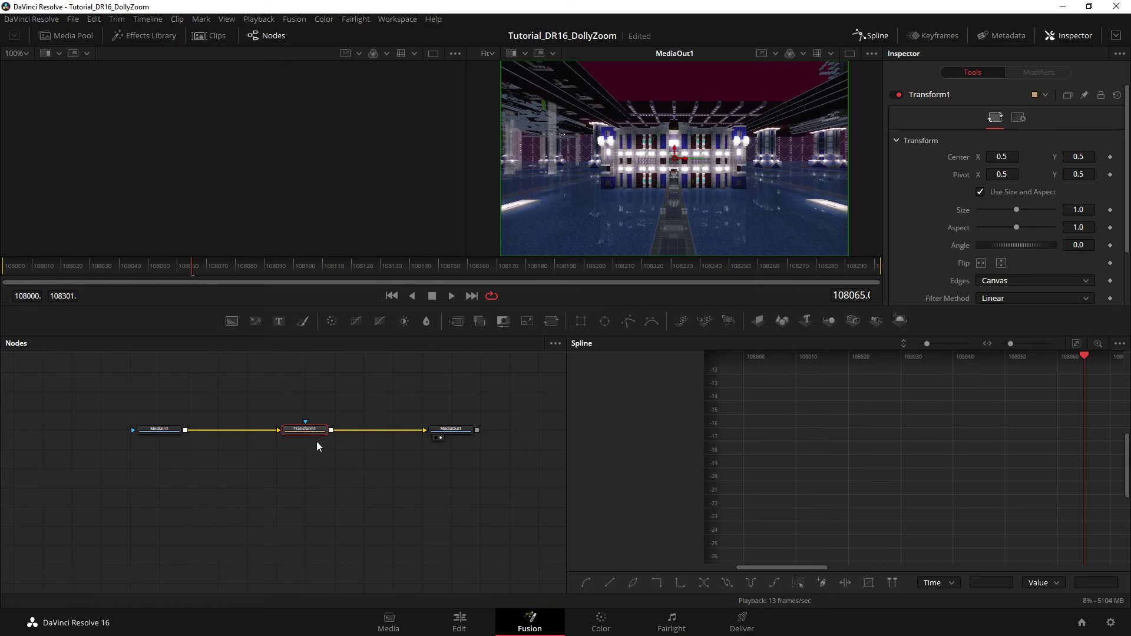
Scrub the clip from its first frame to the end and back to review it.
{"action": "left_click_drag", "start_coordinate": [184, 270], "coordinate": [883, 260]}
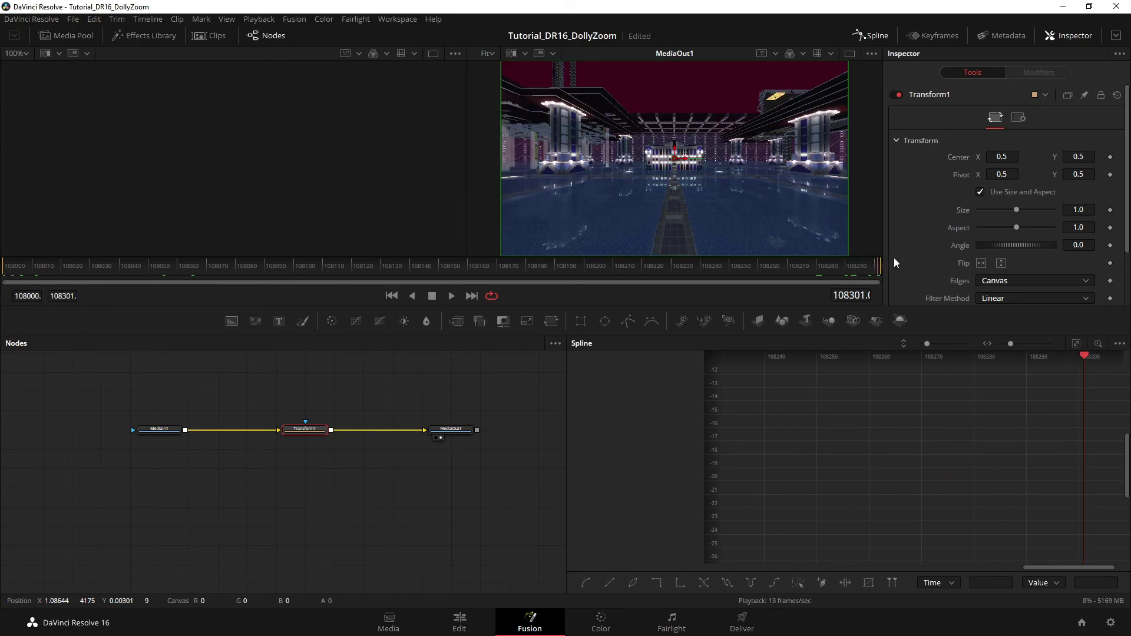
{"action": "key", "text": "Home"}
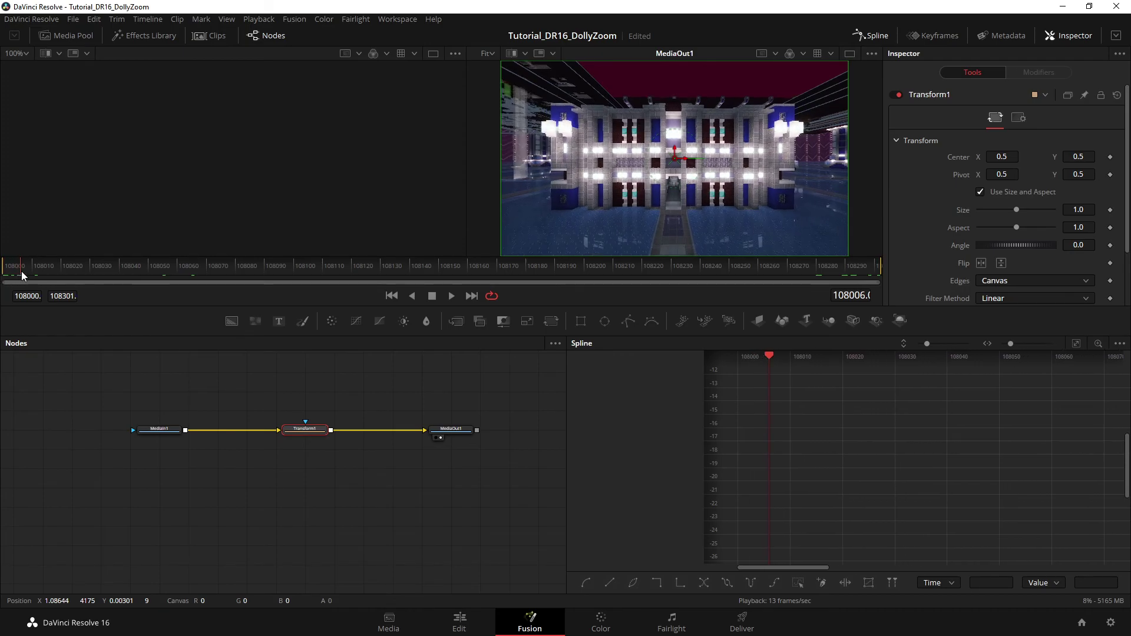
{"action": "mouse_move", "coordinate": [8, 273]}
{"action": "left_mouse_down"}
{"action": "mouse_move", "coordinate": [567, 273]}
{"action": "mouse_move", "coordinate": [4, 263]}
{"action": "mouse_move", "coordinate": [29, 270]}
{"action": "left_mouse_up"}
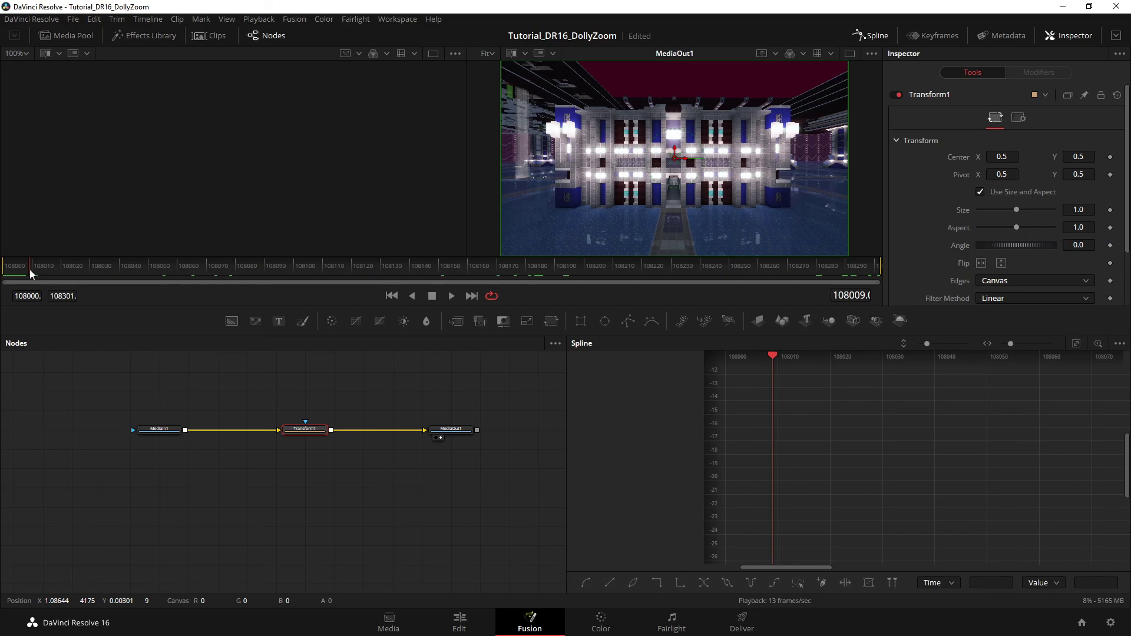
{"action": "left_click_drag", "start_coordinate": [29, 270], "coordinate": [1, 268]}
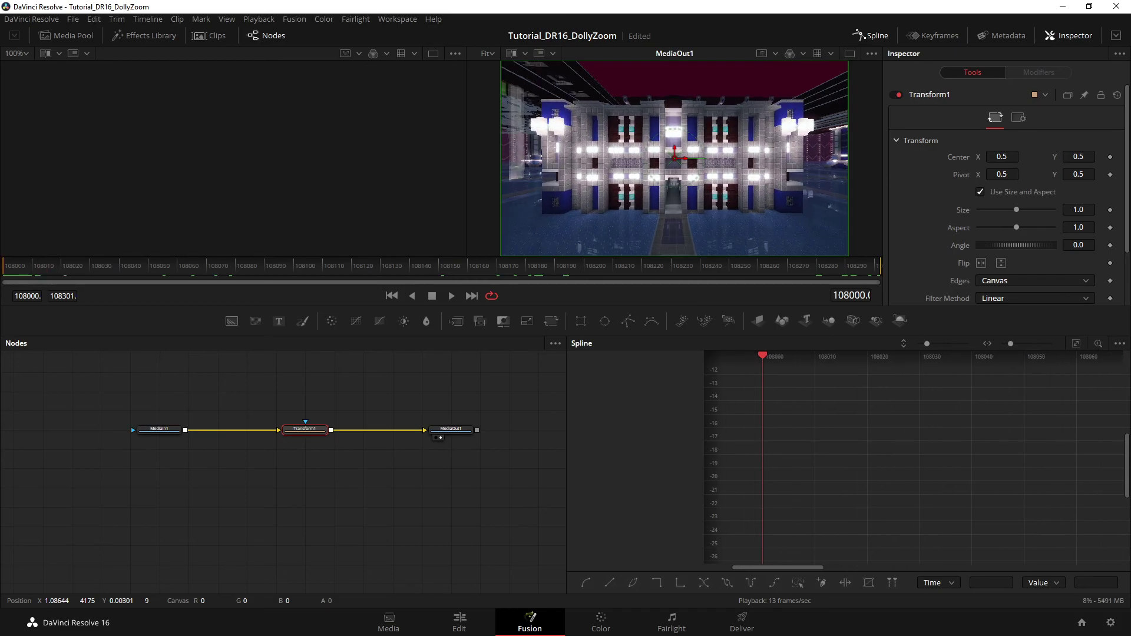
{"action": "mouse_move", "coordinate": [4, 270]}
{"action": "left_mouse_down"}
{"action": "mouse_move", "coordinate": [883, 270]}
{"action": "mouse_move", "coordinate": [5, 271]}
{"action": "left_mouse_up"}
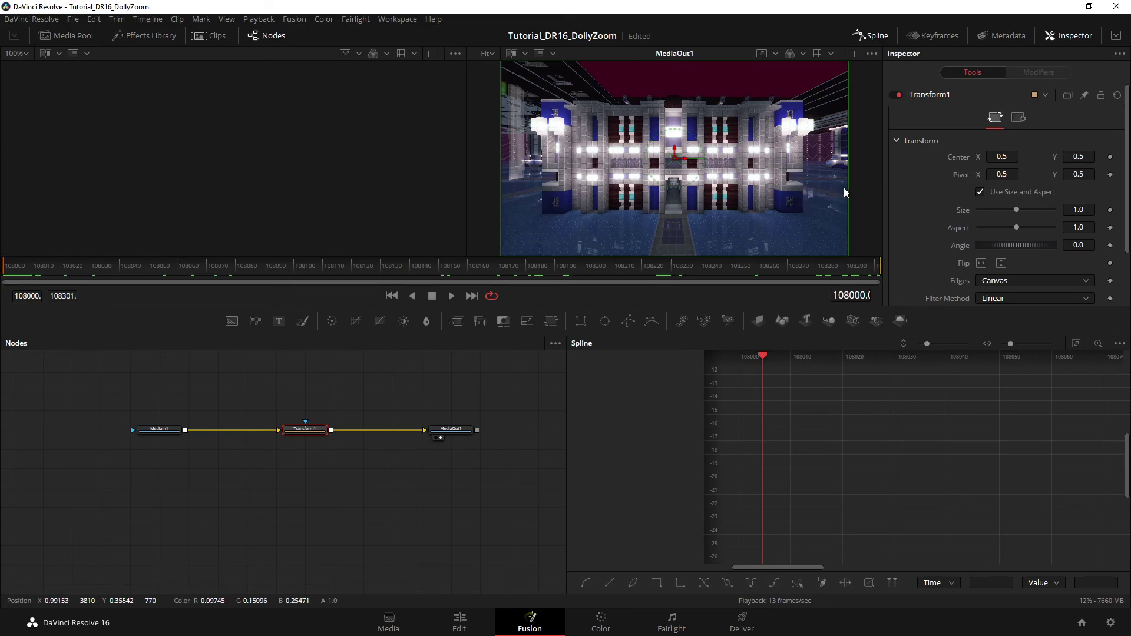
{"action": "left_click_drag", "start_coordinate": [11, 267], "coordinate": [898, 270]}
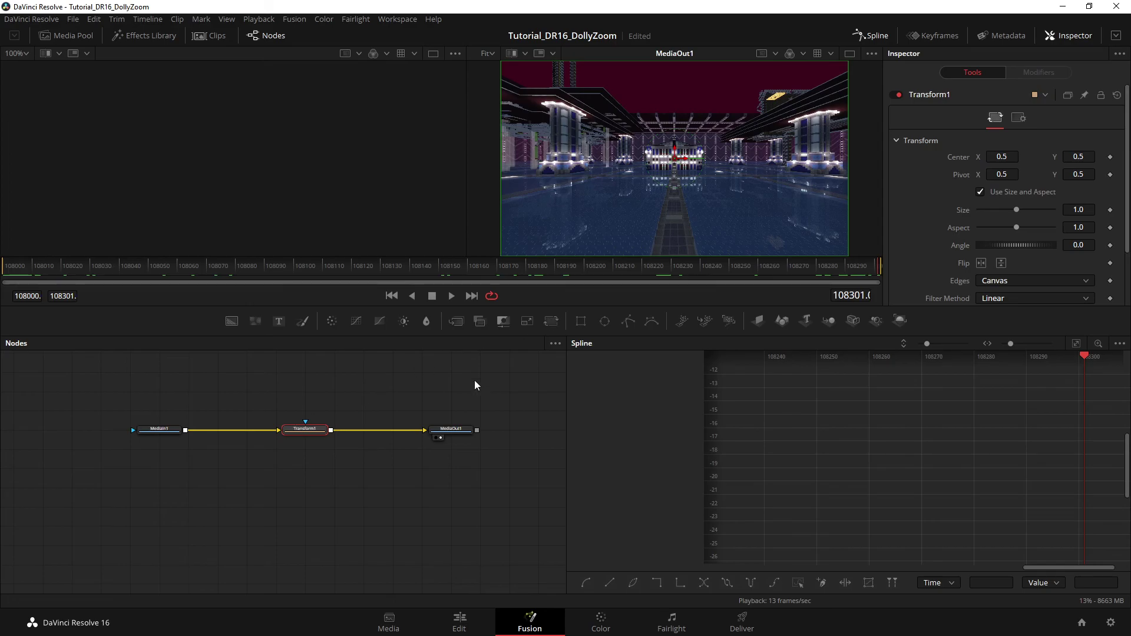
{"action": "left_click_drag", "start_coordinate": [682, 269], "coordinate": [9, 266]}
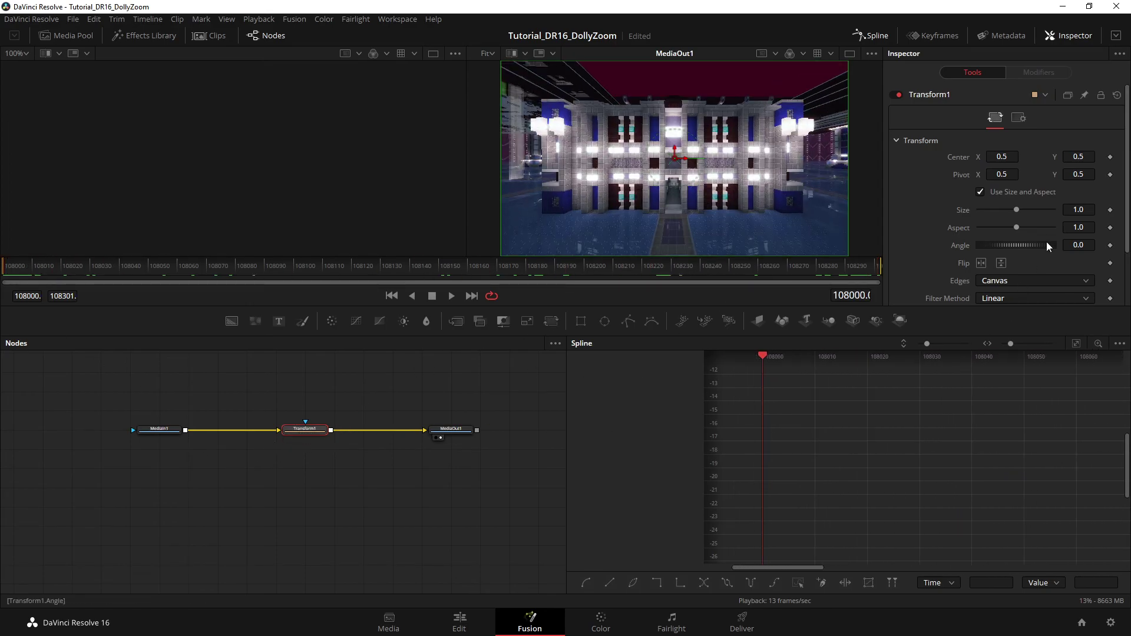
Keyframe Transform1 Size at 1.0 on frame 108000, ramping to 4.787 at frame 108301.
{"action": "left_click", "coordinate": [1111, 210]}
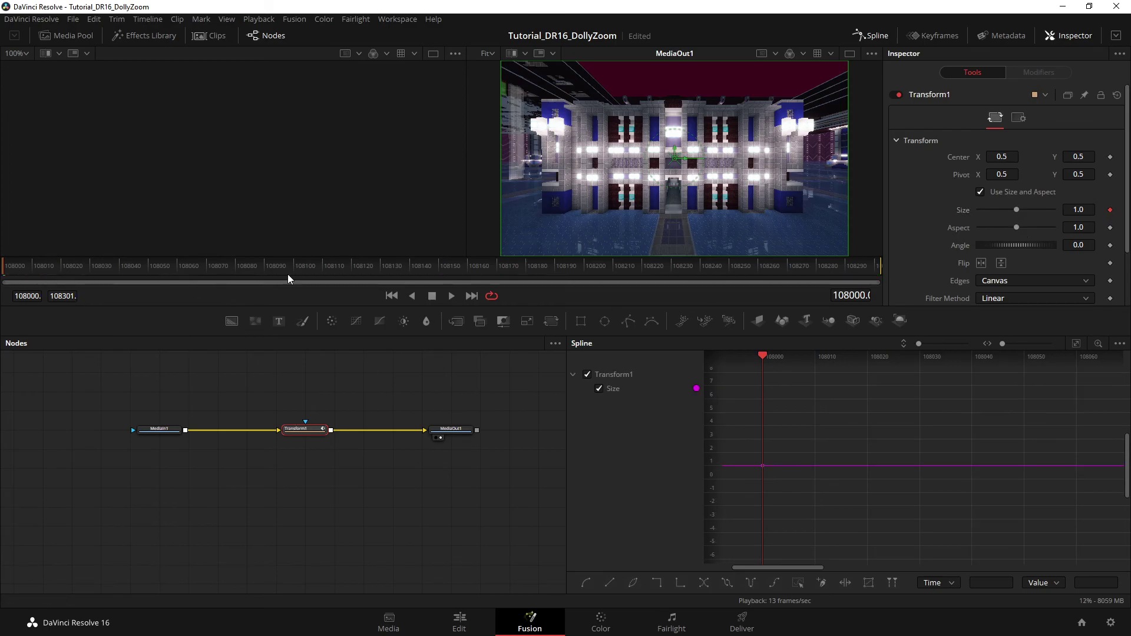
{"action": "left_click_drag", "start_coordinate": [857, 264], "coordinate": [885, 263]}
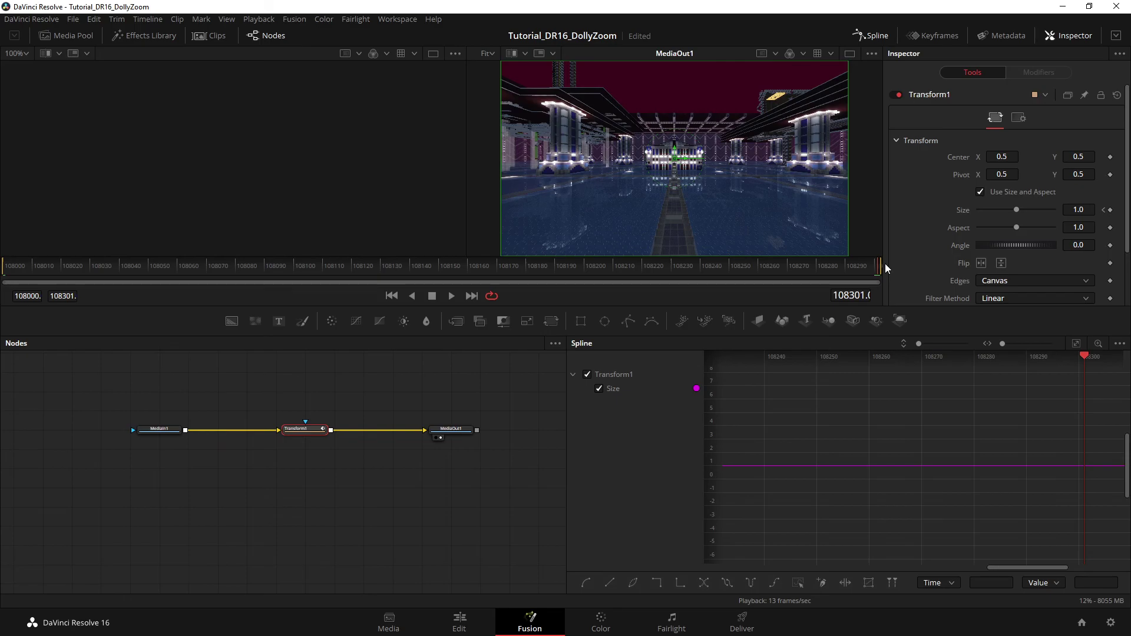
{"action": "left_click_drag", "start_coordinate": [1016, 210], "coordinate": [1052, 216]}
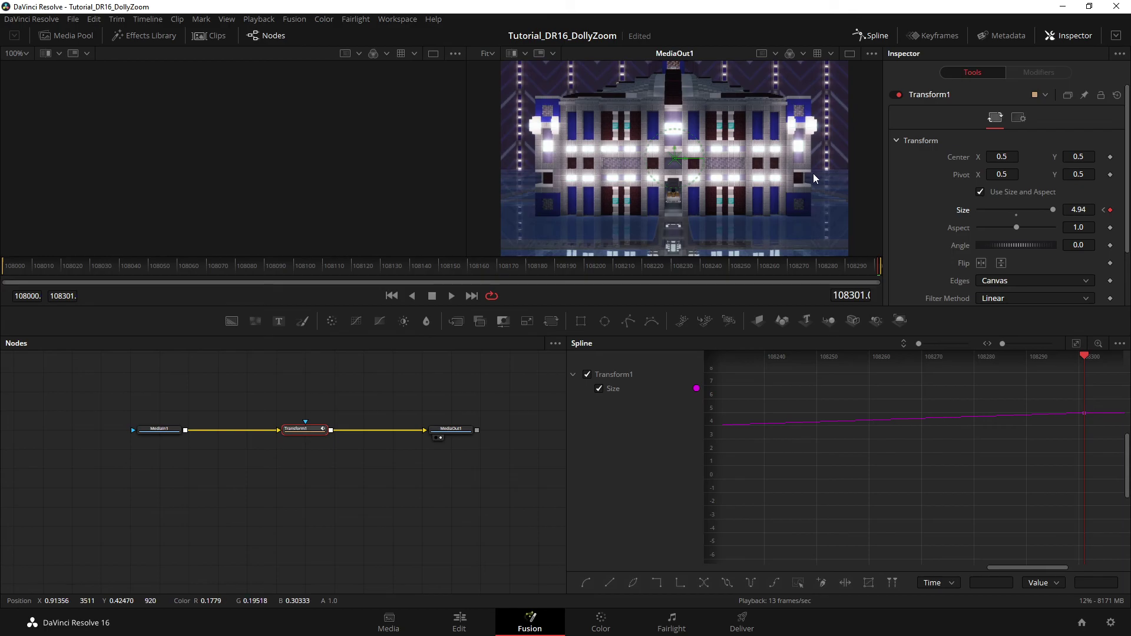
{"action": "left_click", "coordinate": [7, 270]}
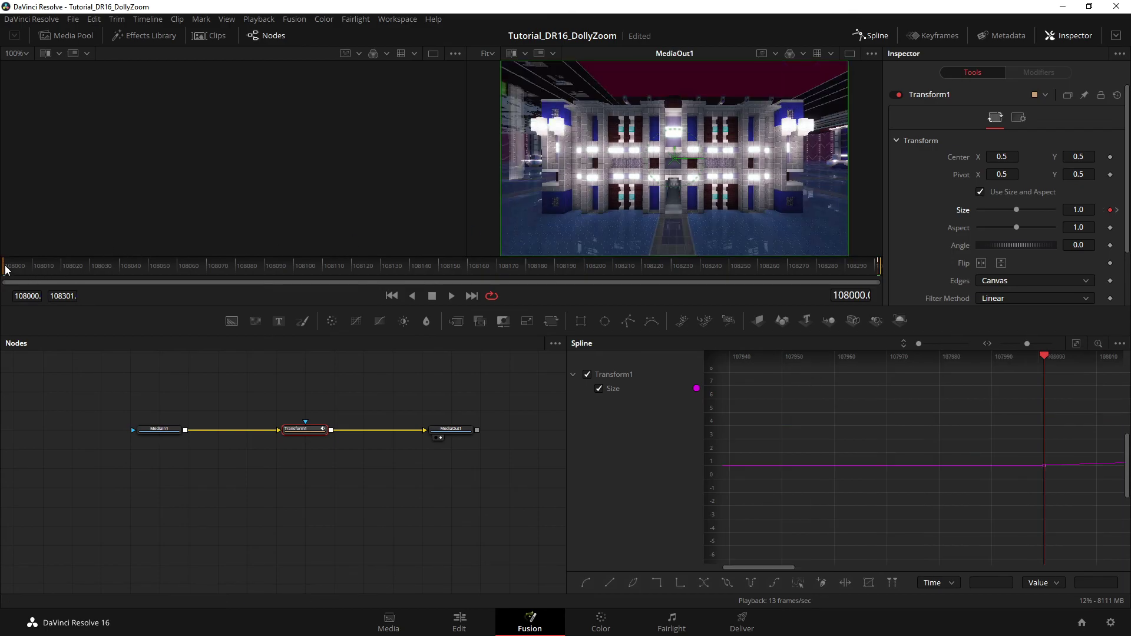
{"action": "left_click", "coordinate": [879, 269]}
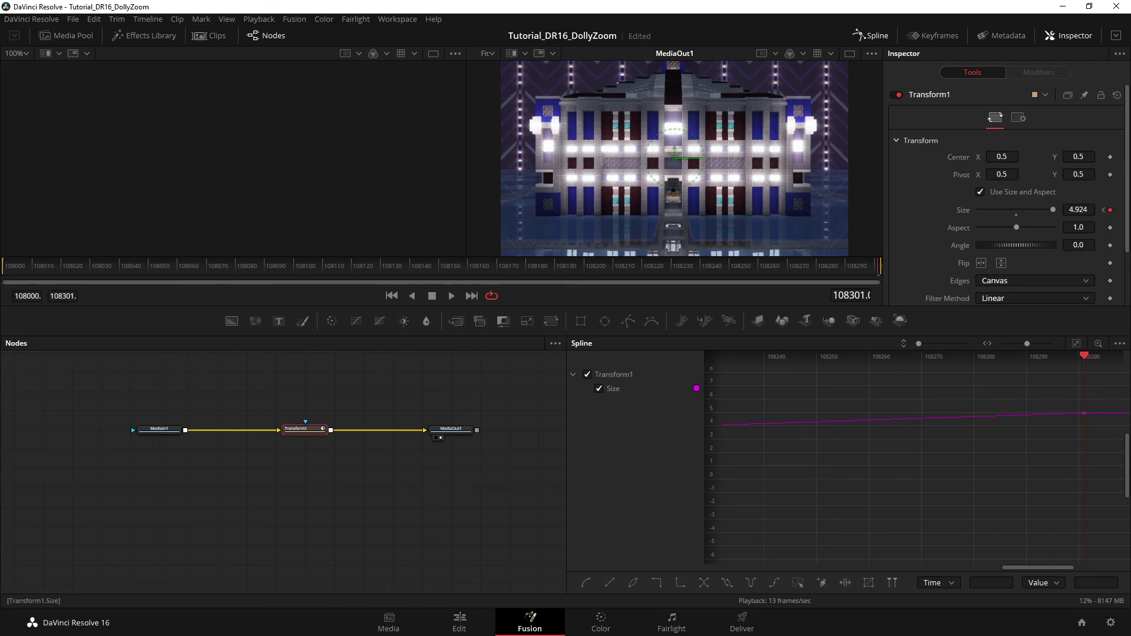
{"action": "left_click_drag", "start_coordinate": [1078, 210], "coordinate": [1060, 210]}
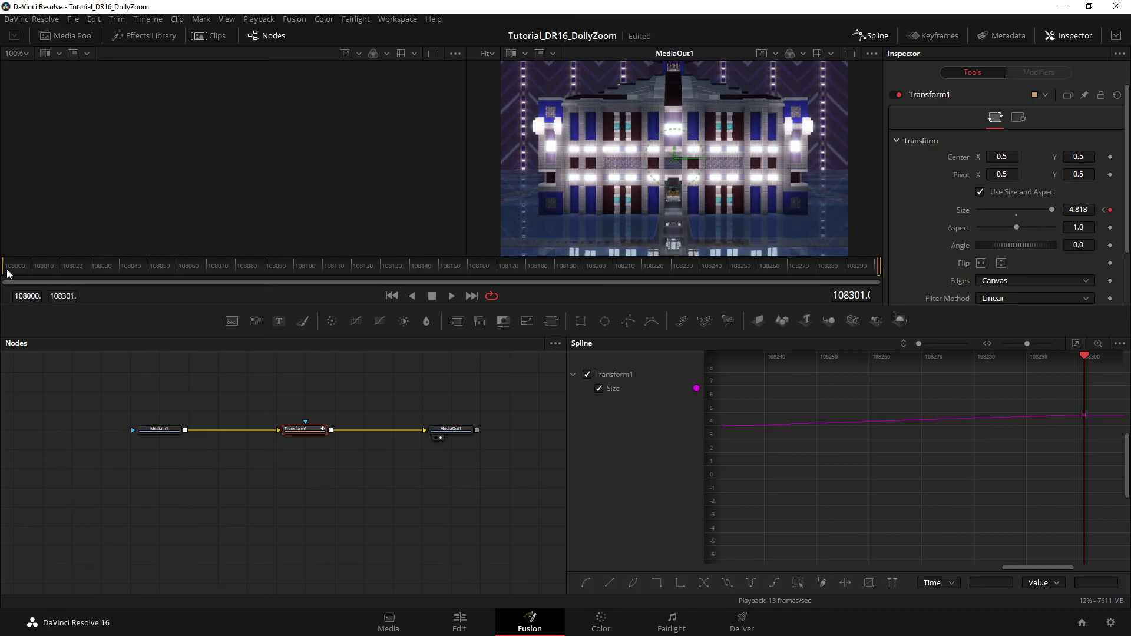
{"action": "left_click_drag", "start_coordinate": [8, 273], "coordinate": [922, 270]}
Enter 4.73 as the end Size keyframe value for Transform1.
{"action": "scroll", "coordinate": [1079, 209], "scroll_direction": "down", "scroll_amount": 2}
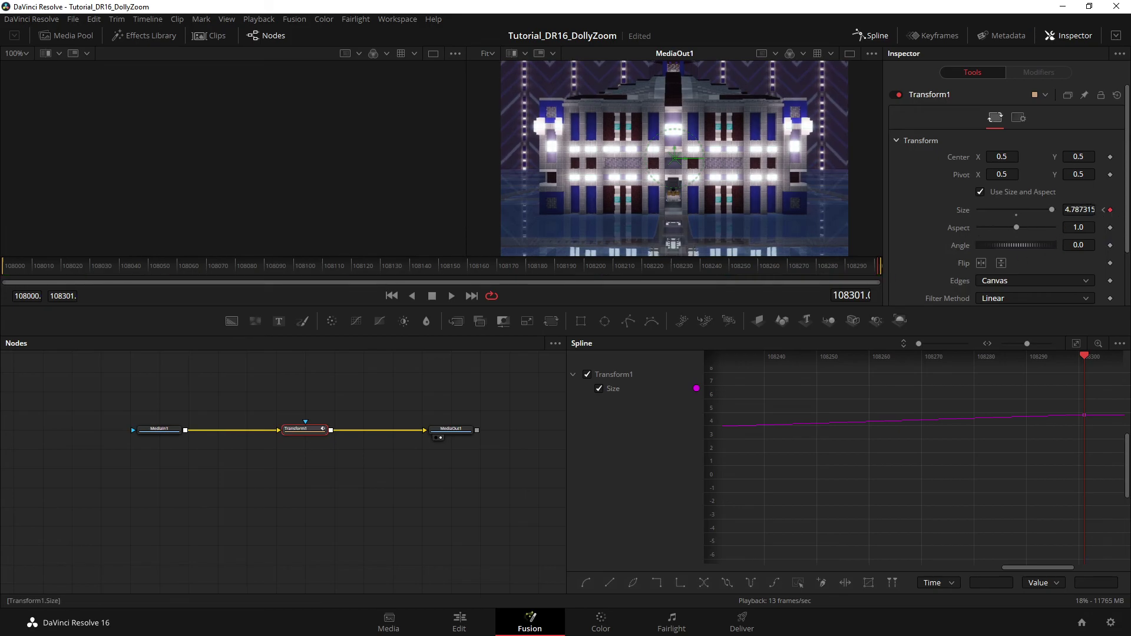
{"action": "scroll", "coordinate": [1079, 210], "scroll_direction": "down", "scroll_amount": 4}
{"action": "scroll", "coordinate": [1078, 210], "scroll_direction": "down", "scroll_amount": 10}
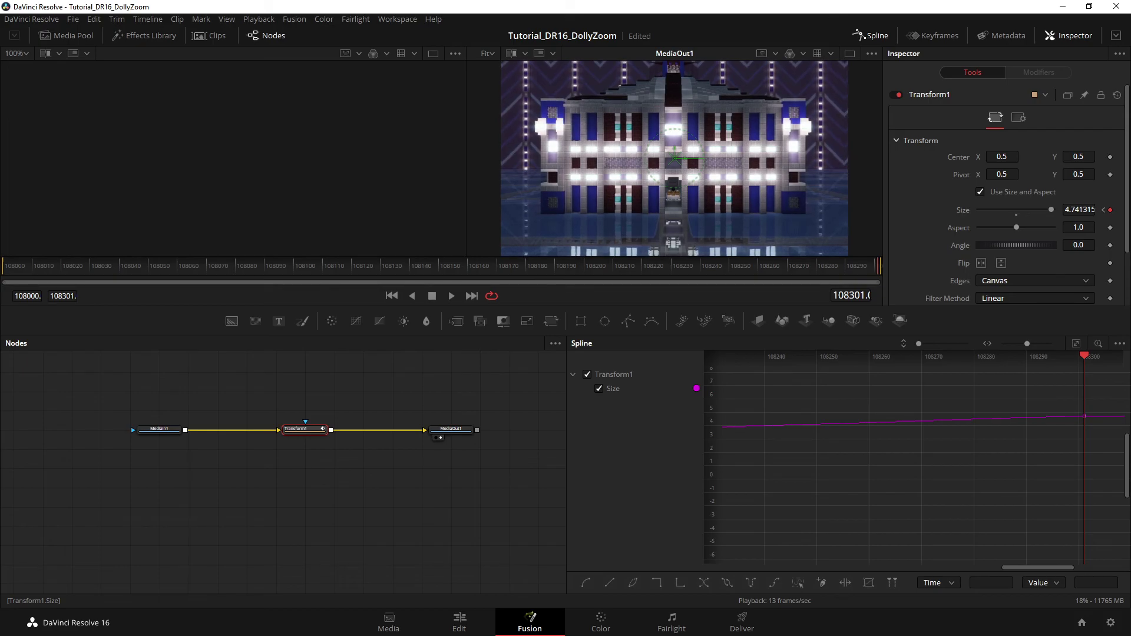
{"action": "left_click", "coordinate": [1079, 210]}
{"action": "key", "text": "BackSpace"}
{"action": "key", "text": "BackSpace"}
{"action": "key", "text": "BackSpace"}
{"action": "key", "text": "Tab"}
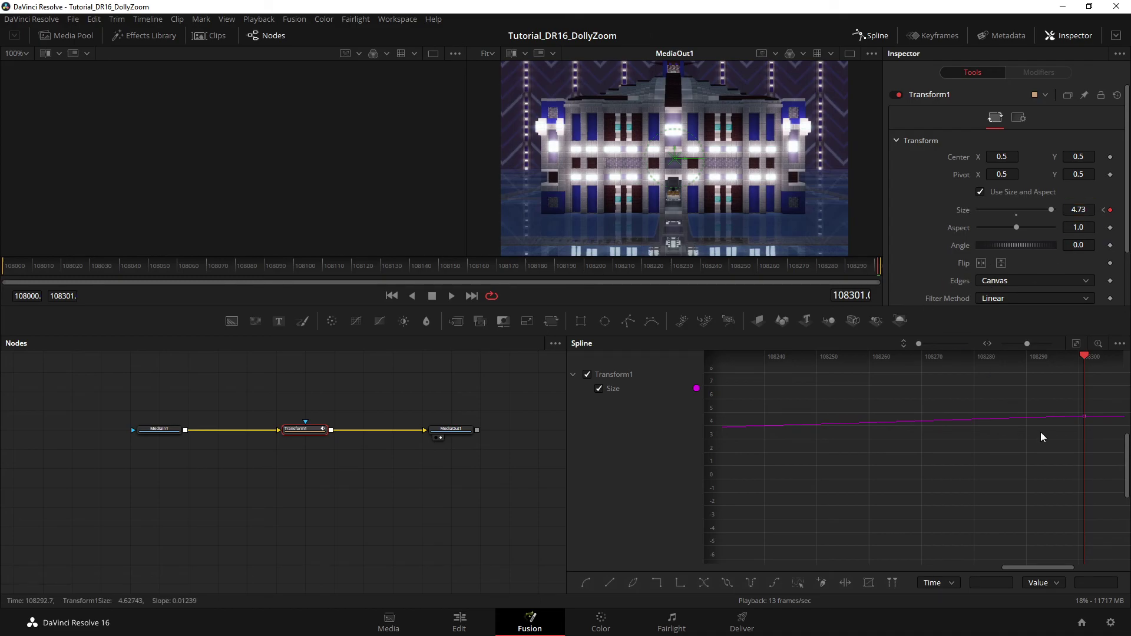
Fit the Size curve in the Spline graph and keep its keyframes linear rather than smooth.
{"action": "left_click", "coordinate": [1075, 344]}
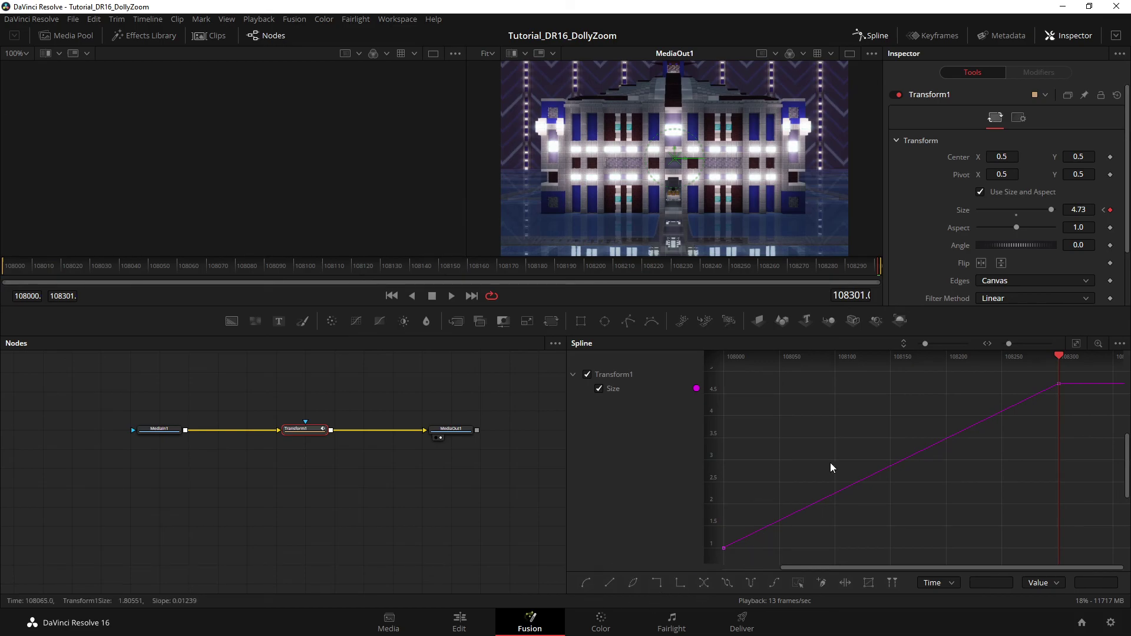
{"action": "left_click_drag", "start_coordinate": [1073, 372], "coordinate": [715, 561]}
{"action": "left_click", "coordinate": [586, 583]}
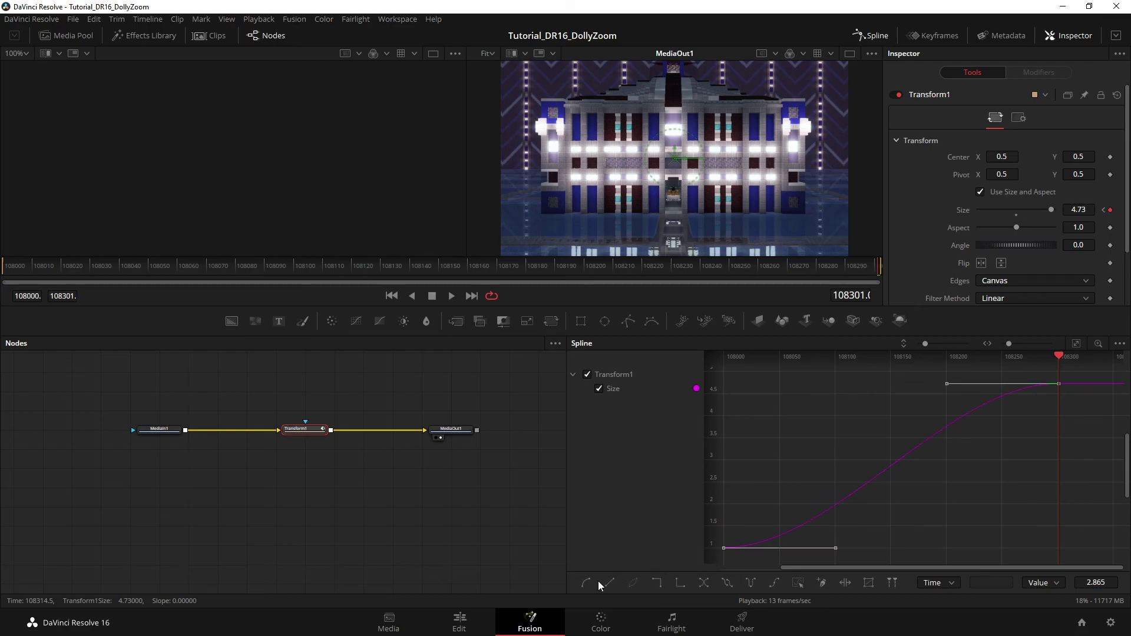
{"action": "left_click", "coordinate": [610, 583]}
{"action": "left_click", "coordinate": [1065, 504]}
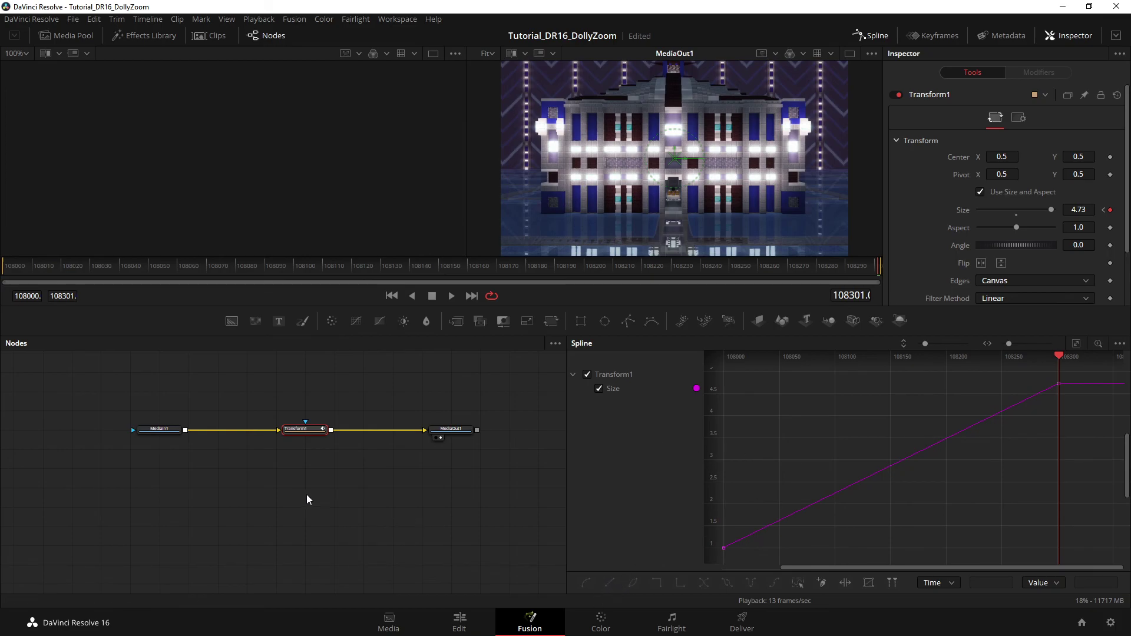
{"action": "left_click", "coordinate": [318, 475]}
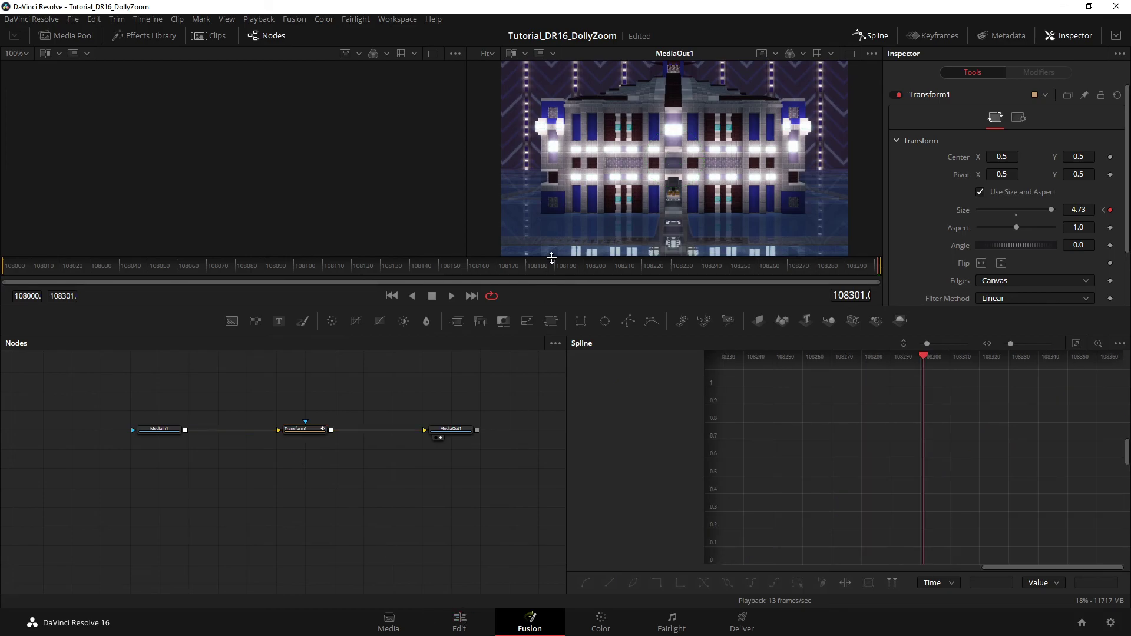
On the Edit page, scrub from about 01:00:03:29 to near the end to preview the zoom.
{"action": "mouse_move", "coordinate": [553, 257]}
{"action": "left_mouse_down"}
{"action": "mouse_move", "coordinate": [553, 286]}
{"action": "mouse_move", "coordinate": [554, 270]}
{"action": "left_mouse_up"}
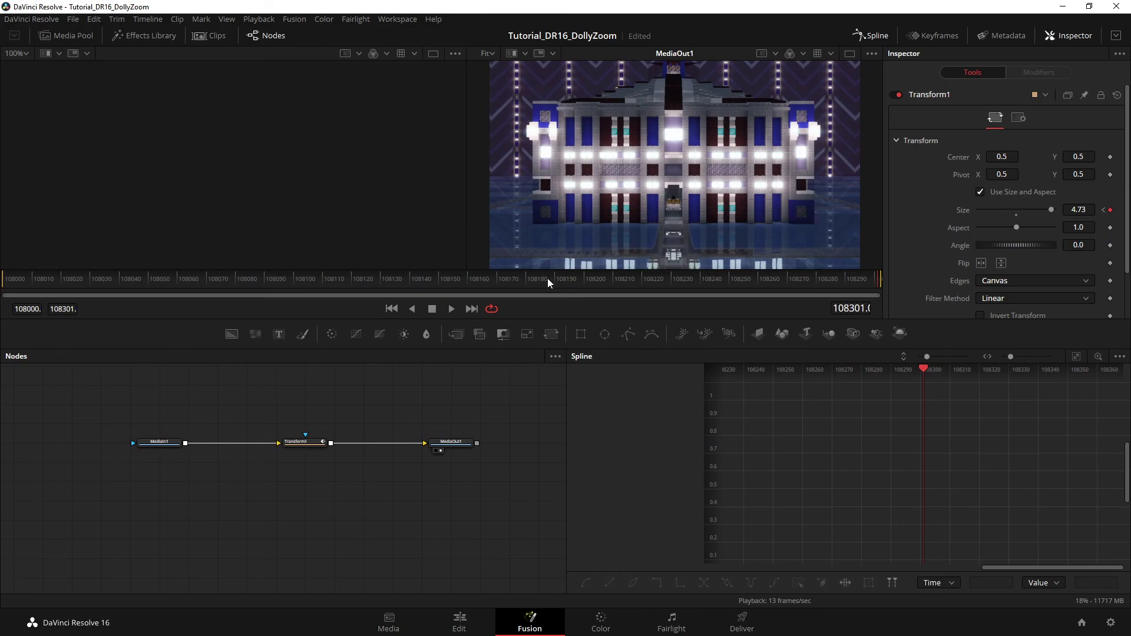
{"action": "left_click", "coordinate": [458, 621]}
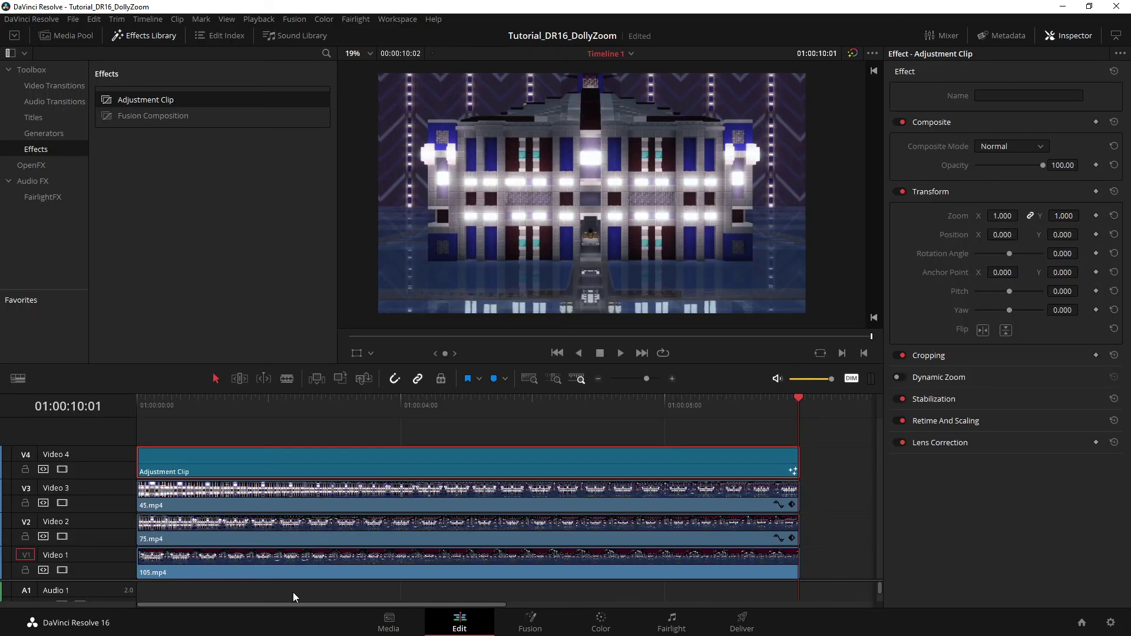
{"action": "left_click", "coordinate": [399, 406]}
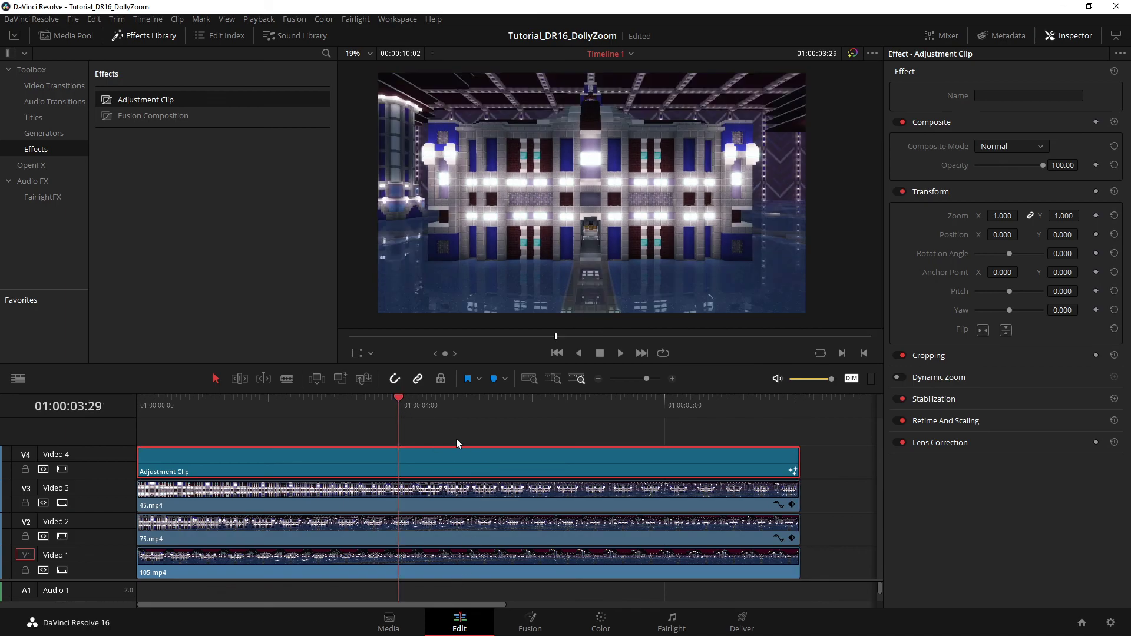
{"action": "left_click_drag", "start_coordinate": [518, 405], "coordinate": [787, 401]}
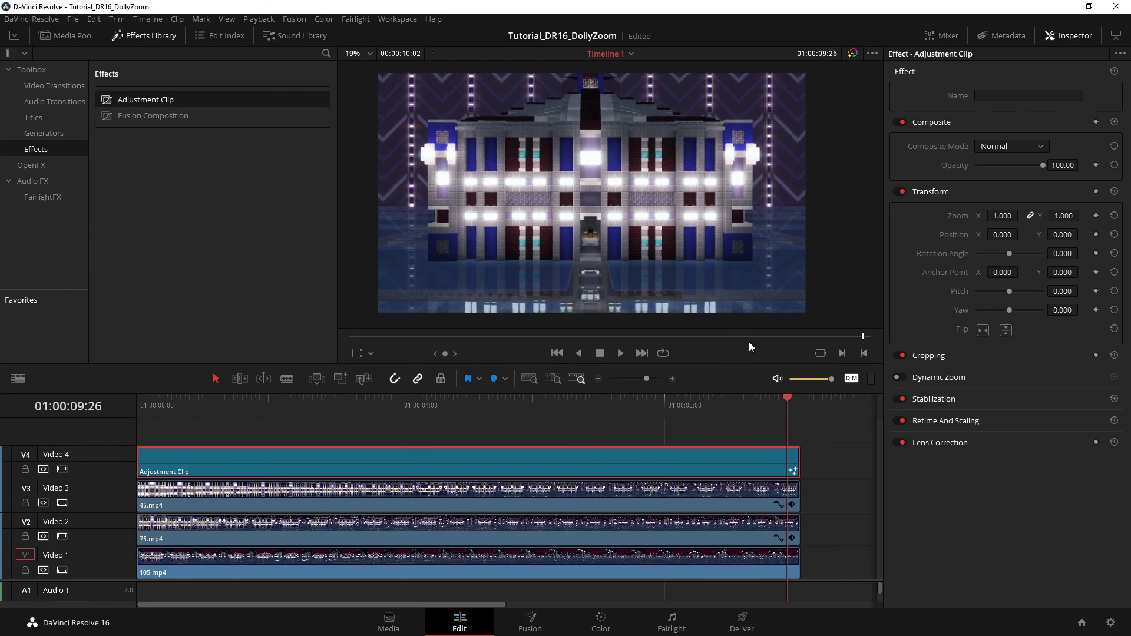
Disable Video 2 (75.mp4) and Video 3 to inspect the final frames beneath.
{"action": "left_click", "coordinate": [704, 493]}
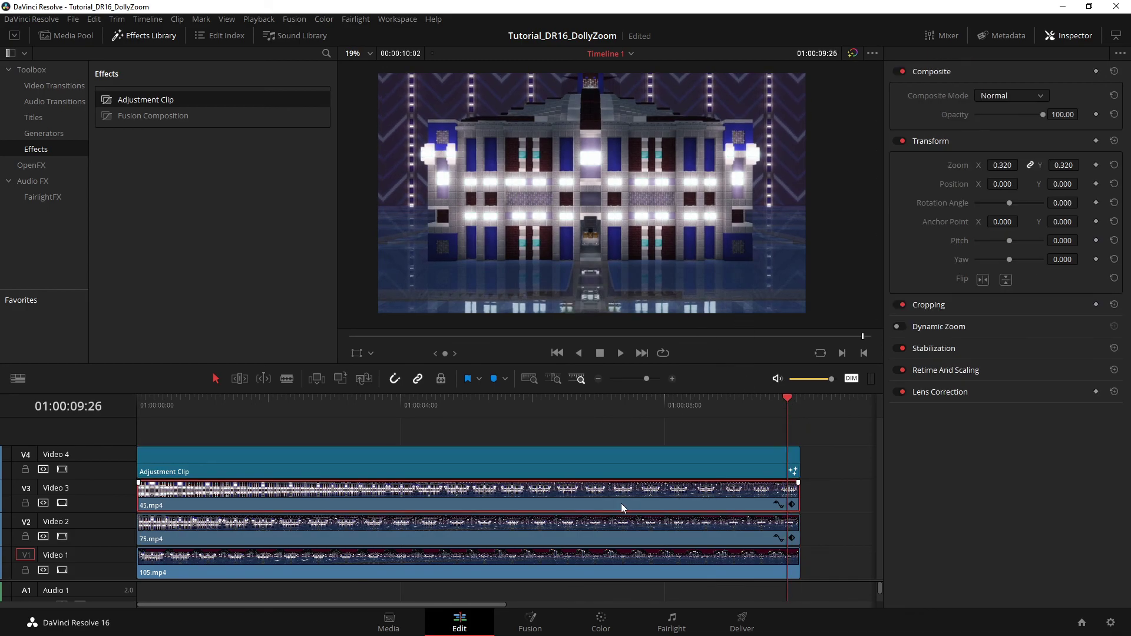
{"action": "left_click", "coordinate": [66, 536]}
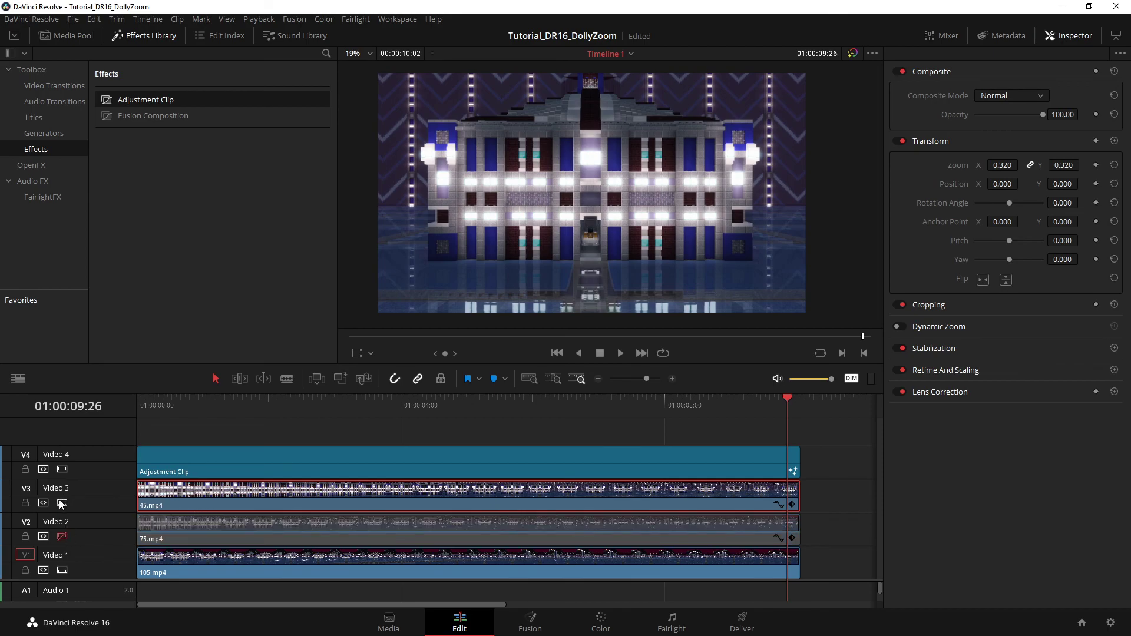
{"action": "scroll", "coordinate": [581, 249], "scroll_direction": "up", "scroll_amount": 6}
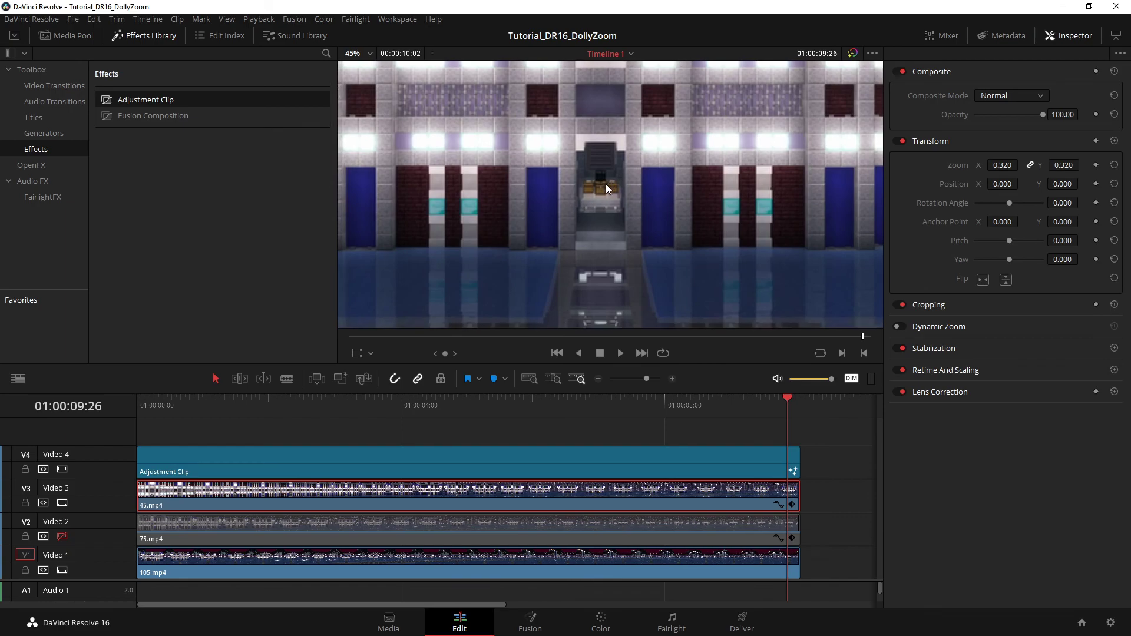
{"action": "scroll", "coordinate": [592, 192], "scroll_direction": "up", "scroll_amount": 3}
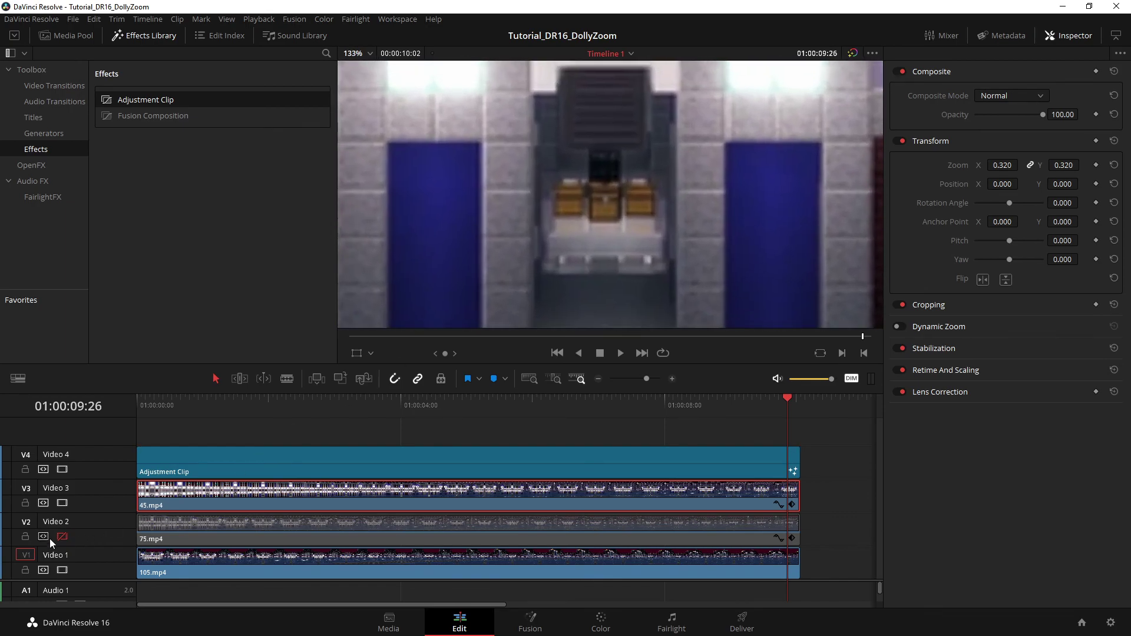
{"action": "left_click", "coordinate": [62, 503]}
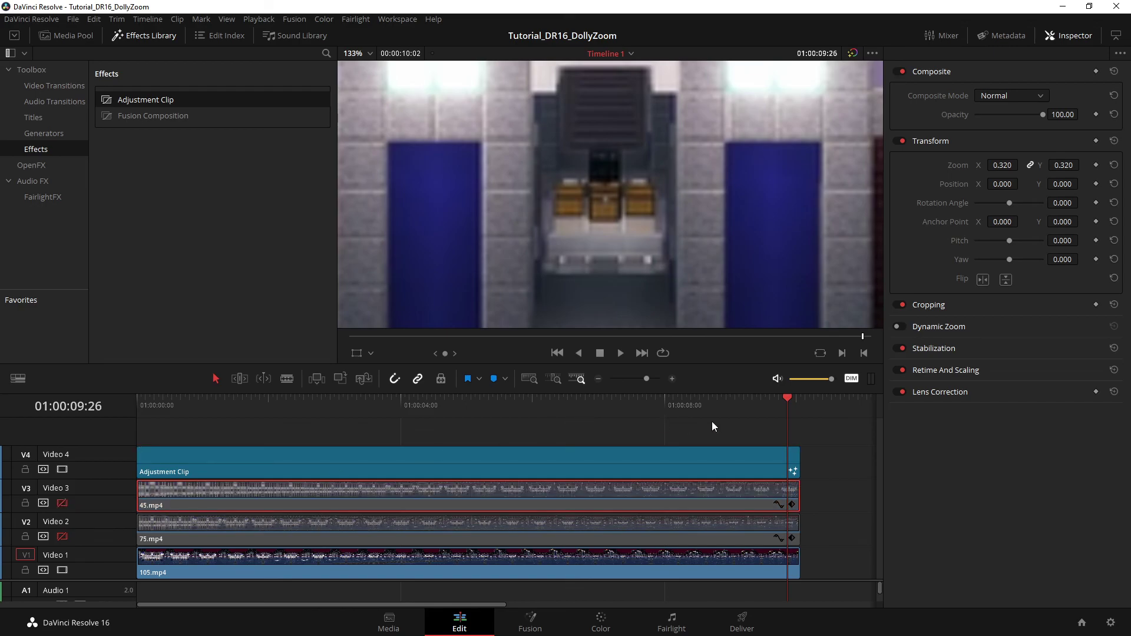
{"action": "left_click_drag", "start_coordinate": [784, 407], "coordinate": [779, 412]}
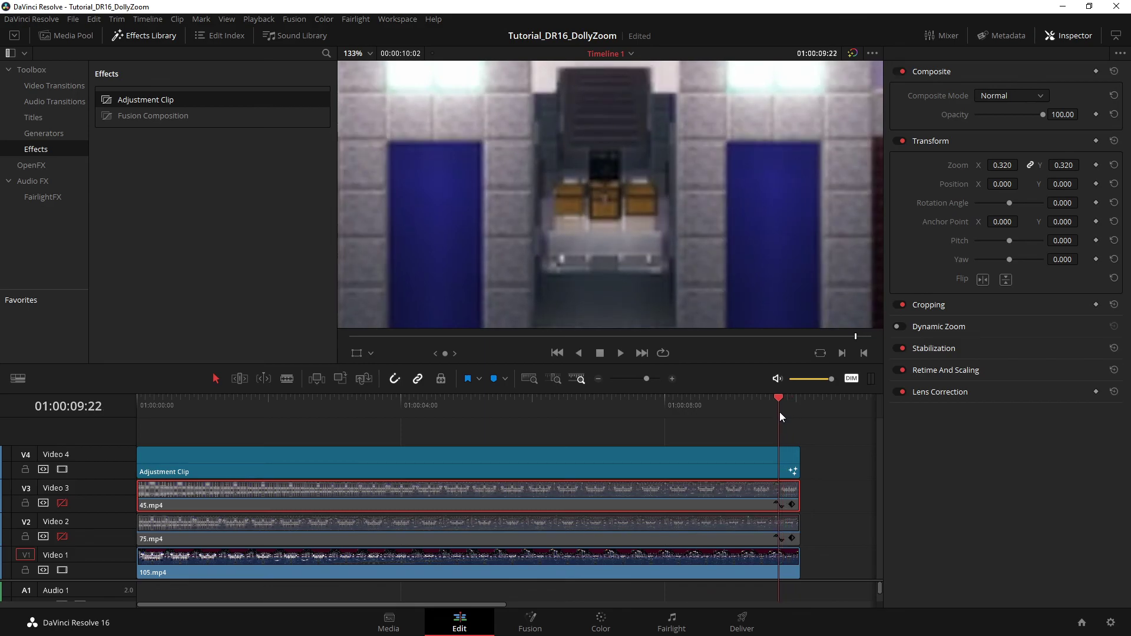
Re-enable Video 3, scrub back, and toggle the Adjustment Clip track off and on to compare.
{"action": "left_click", "coordinate": [65, 505]}
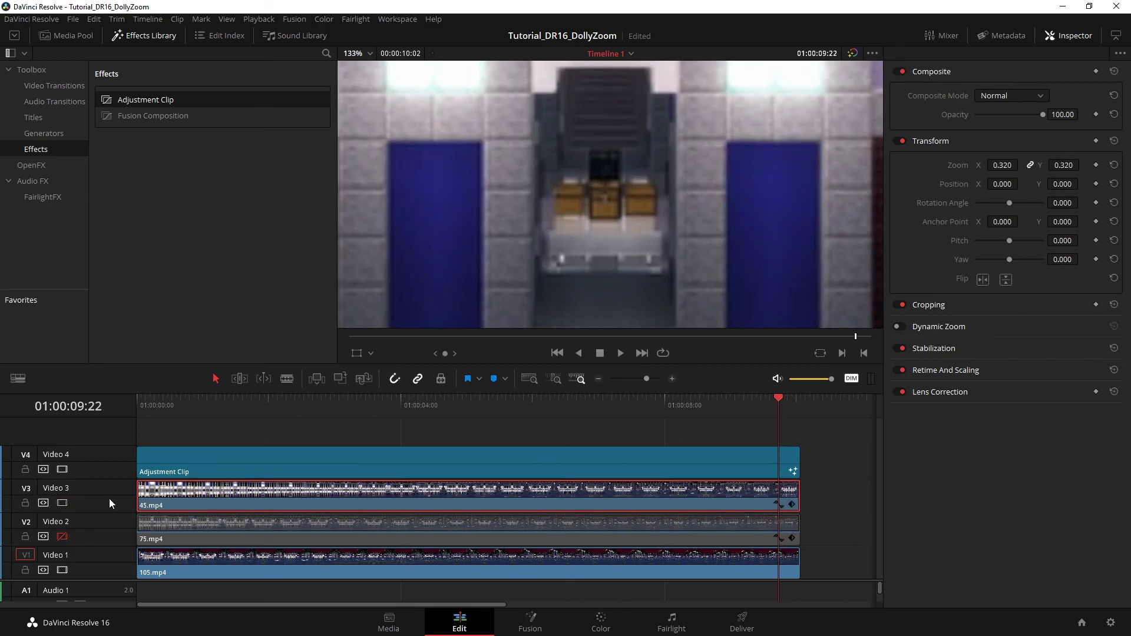
{"action": "left_click_drag", "start_coordinate": [776, 408], "coordinate": [501, 423]}
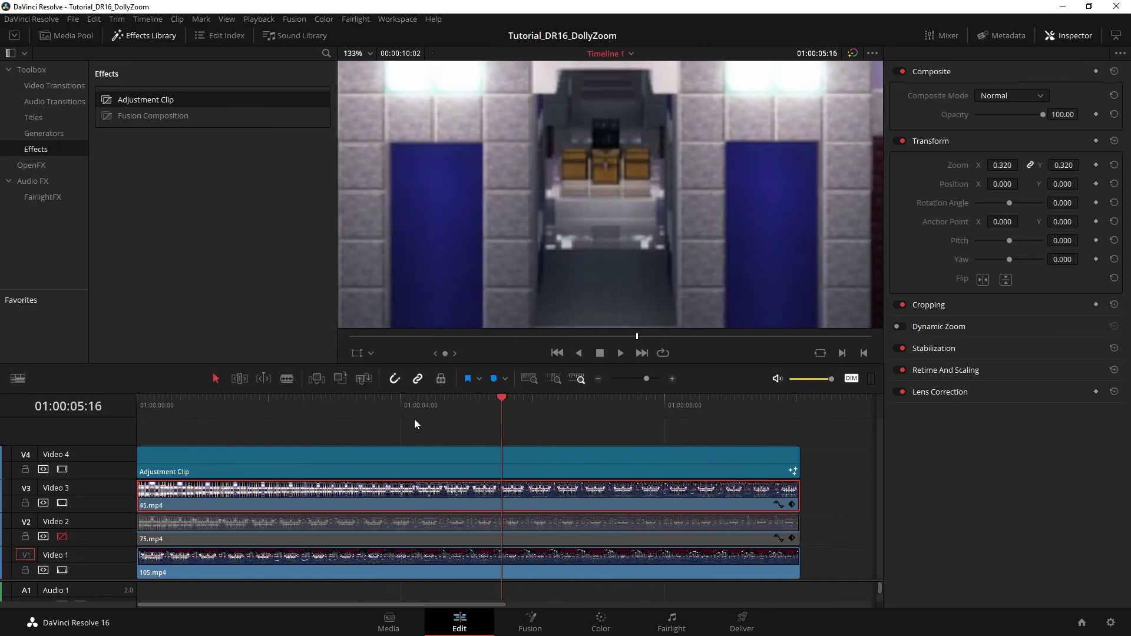
{"action": "left_click", "coordinate": [62, 469]}
{"action": "left_click", "coordinate": [63, 469]}
{"action": "left_click", "coordinate": [62, 470]}
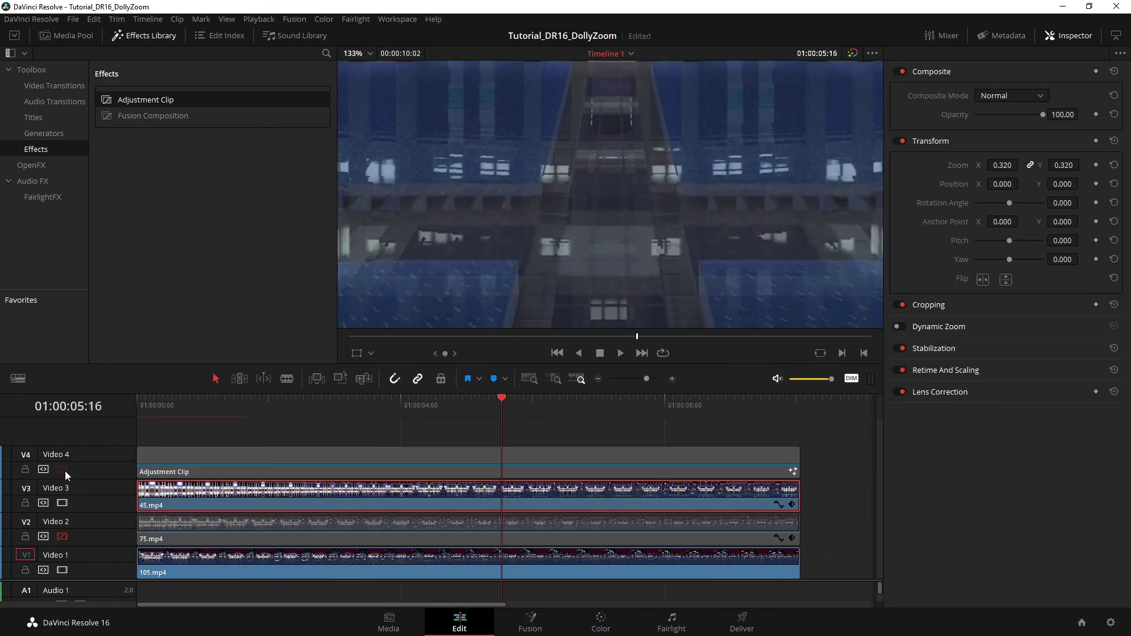
{"action": "left_click", "coordinate": [63, 469]}
Toggle Video 3 repeatedly to compare the 45.mp4 frame with the lower track at the end.
{"action": "left_click", "coordinate": [63, 503]}
{"action": "left_click", "coordinate": [62, 503]}
{"action": "left_click", "coordinate": [62, 503]}
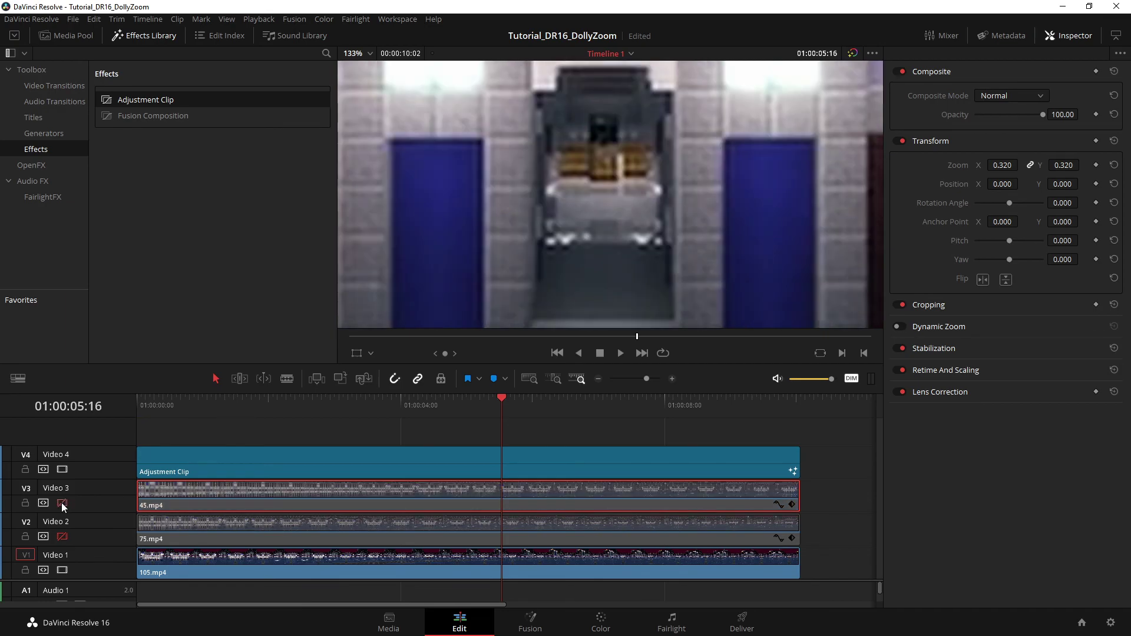
{"action": "left_click", "coordinate": [63, 506]}
{"action": "left_click", "coordinate": [63, 505]}
{"action": "left_click", "coordinate": [62, 504]}
{"action": "left_click", "coordinate": [63, 504]}
{"action": "left_click", "coordinate": [62, 504]}
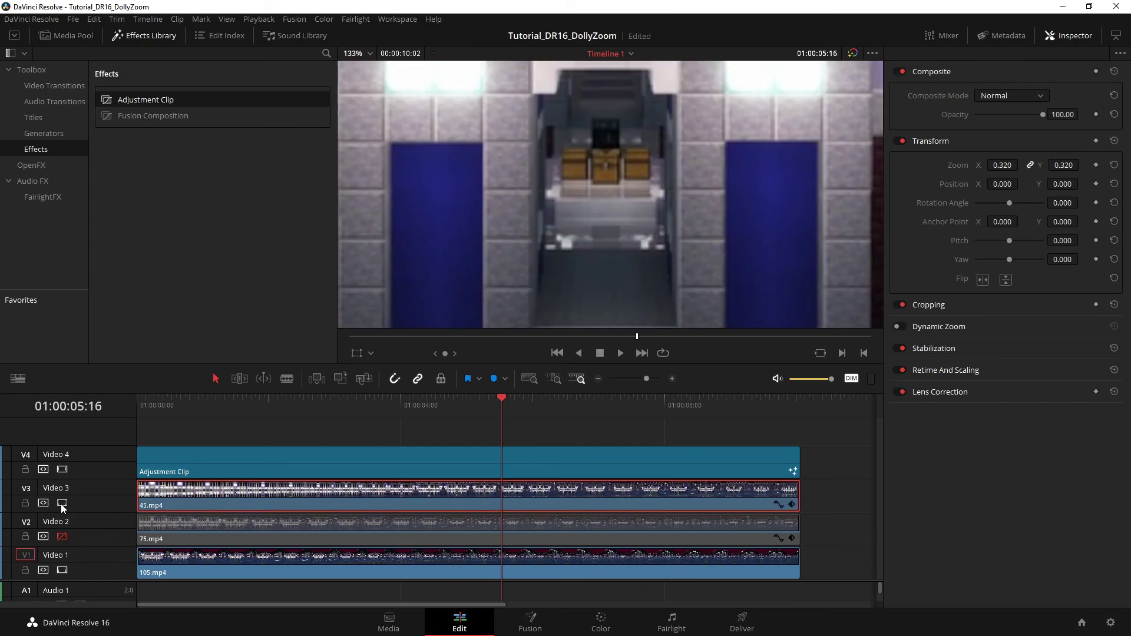
{"action": "left_click", "coordinate": [62, 504]}
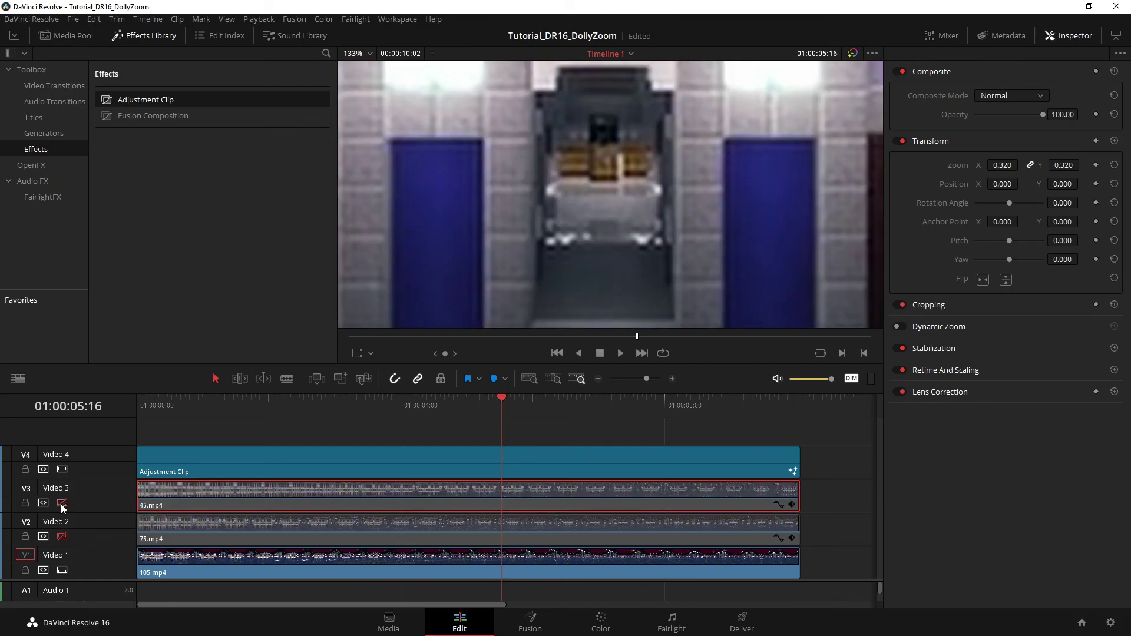
{"action": "left_click", "coordinate": [62, 504]}
{"action": "left_click", "coordinate": [63, 505]}
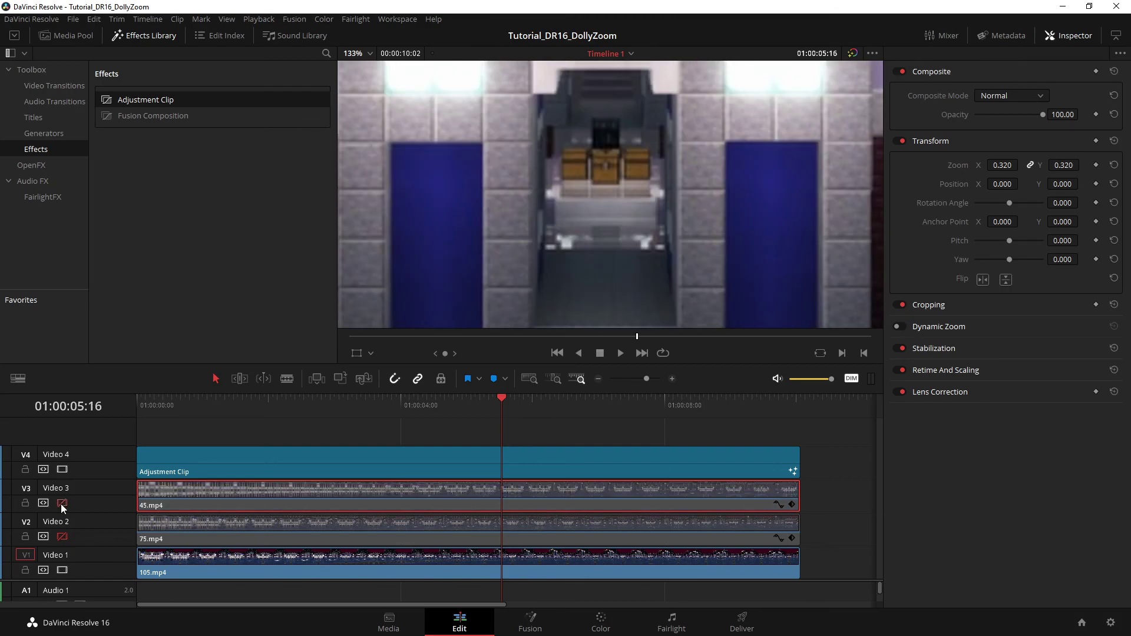
{"action": "left_click", "coordinate": [63, 504]}
{"action": "left_click", "coordinate": [63, 504]}
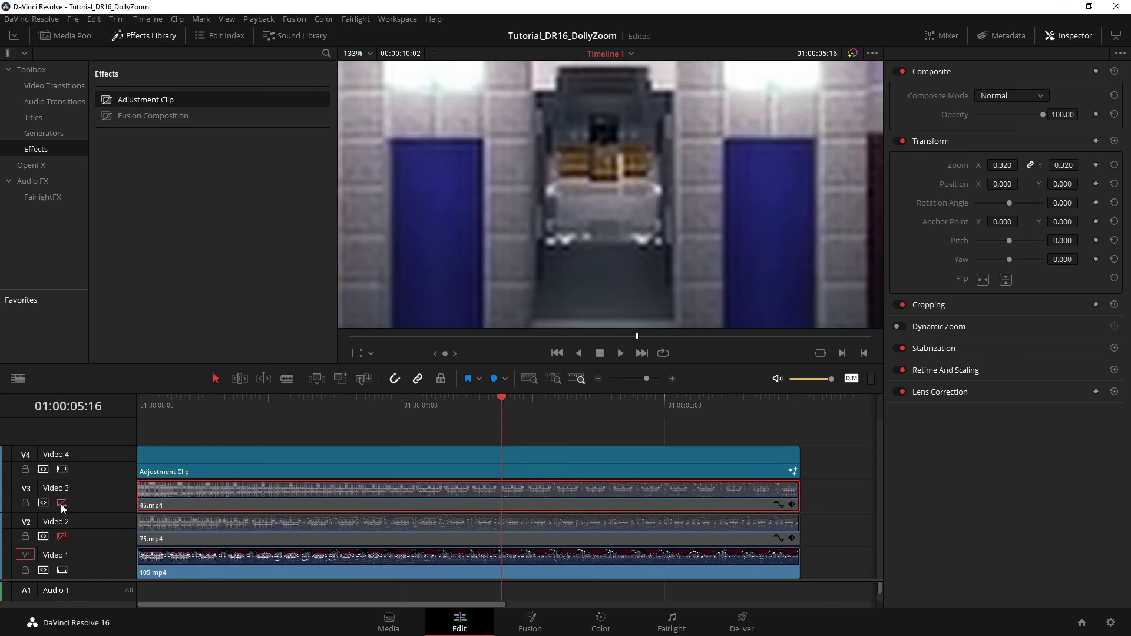
{"action": "left_click", "coordinate": [62, 504]}
Move near the timeline start and toggle Video 3 off and on to compare there.
{"action": "left_click_drag", "start_coordinate": [465, 405], "coordinate": [192, 404]}
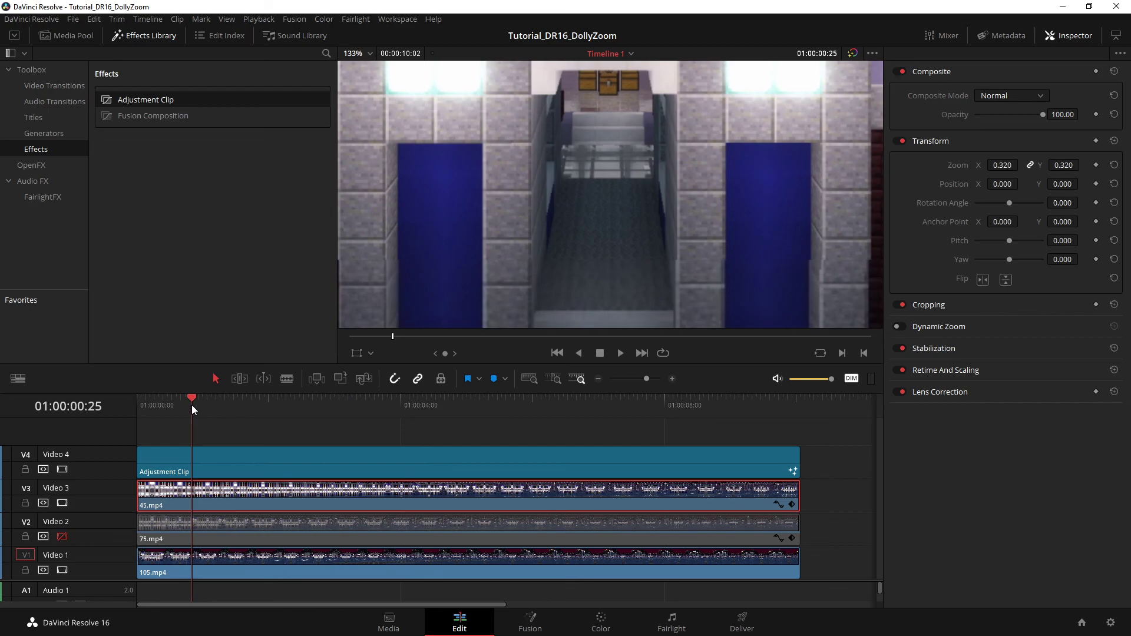
{"action": "left_click", "coordinate": [61, 502]}
{"action": "left_click", "coordinate": [60, 500]}
{"action": "left_click", "coordinate": [62, 504]}
{"action": "left_click", "coordinate": [63, 505]}
At 01:00:09:22, compare Video 3 again, then leave both Video 3 and Video 2 enabled.
{"action": "left_click_drag", "start_coordinate": [437, 432], "coordinate": [753, 454]}
{"action": "left_click_drag", "start_coordinate": [736, 404], "coordinate": [779, 407]}
{"action": "scroll", "coordinate": [613, 282], "scroll_direction": "down", "scroll_amount": 5}
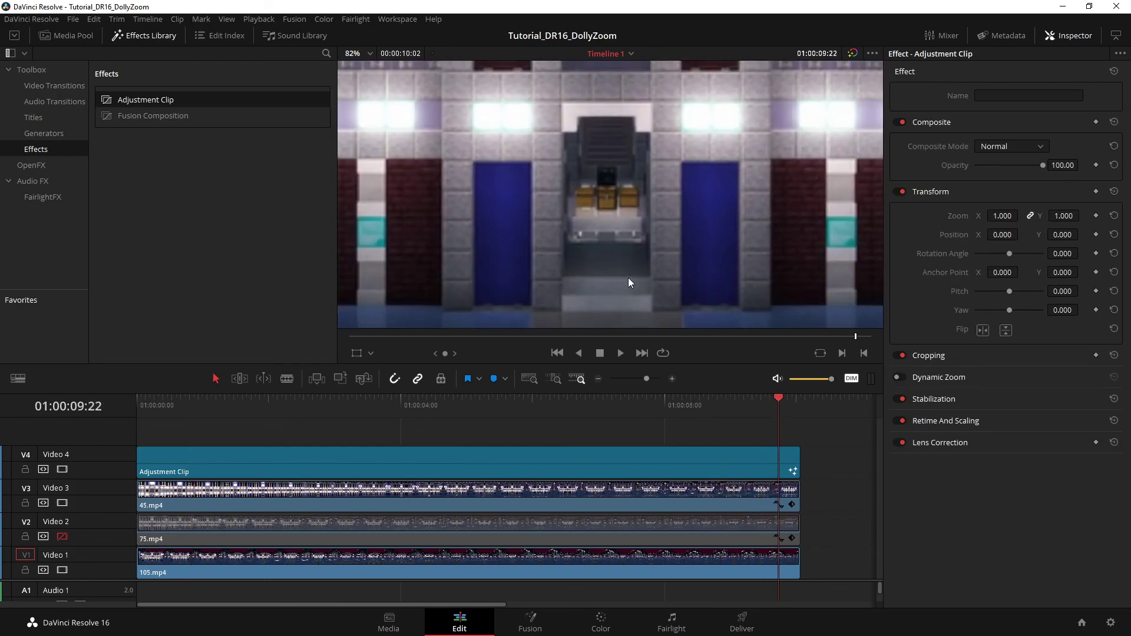
{"action": "scroll", "coordinate": [592, 291], "scroll_direction": "up", "scroll_amount": 3}
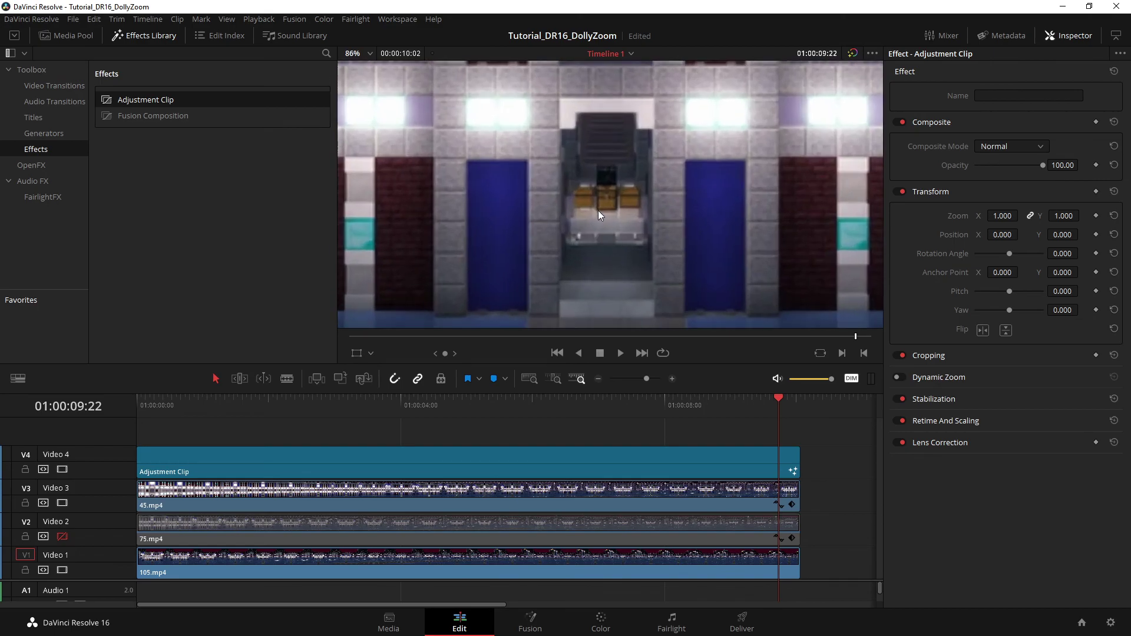
{"action": "left_click", "coordinate": [64, 502]}
{"action": "left_click", "coordinate": [65, 503]}
{"action": "left_click", "coordinate": [65, 503]}
{"action": "left_click", "coordinate": [65, 504]}
{"action": "left_click", "coordinate": [62, 503]}
{"action": "left_click", "coordinate": [62, 503]}
{"action": "left_click", "coordinate": [61, 537]}
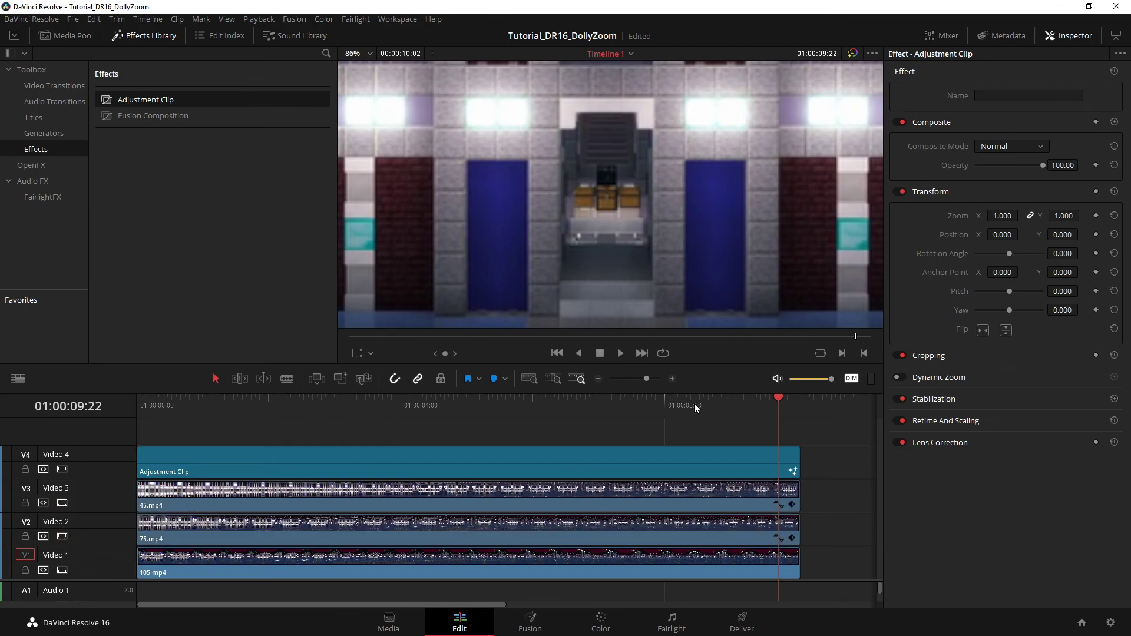
Play the stacked timeline twice from 01:00:00:00 to watch the combined dolly zoom.
{"action": "left_click_drag", "start_coordinate": [693, 403], "coordinate": [128, 414]}
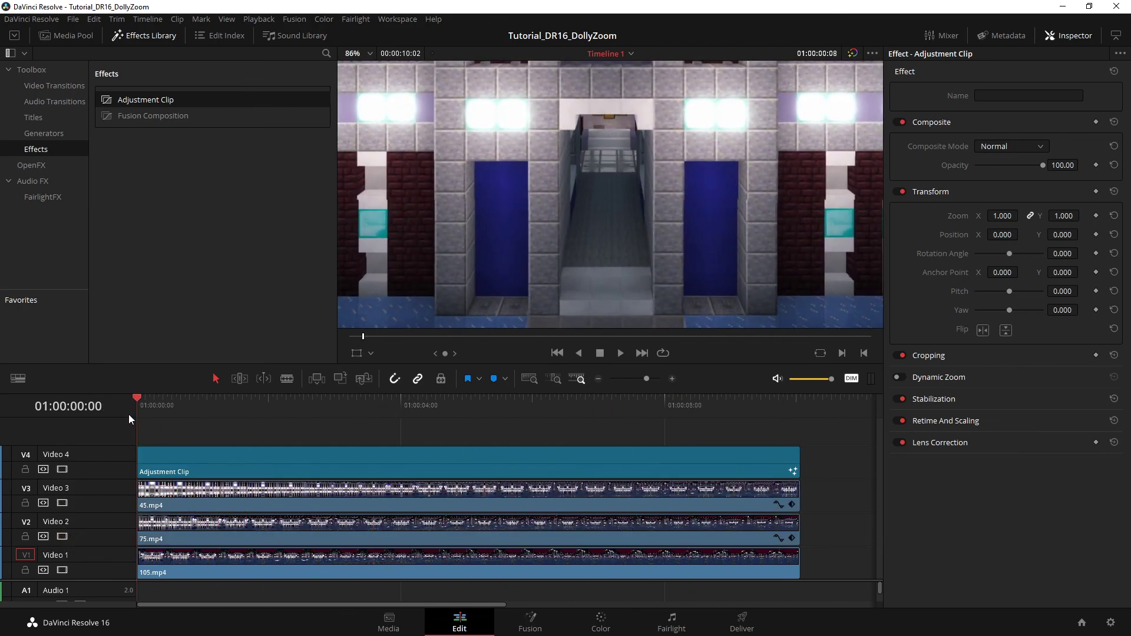
{"action": "scroll", "coordinate": [612, 253], "scroll_direction": "down", "scroll_amount": 8}
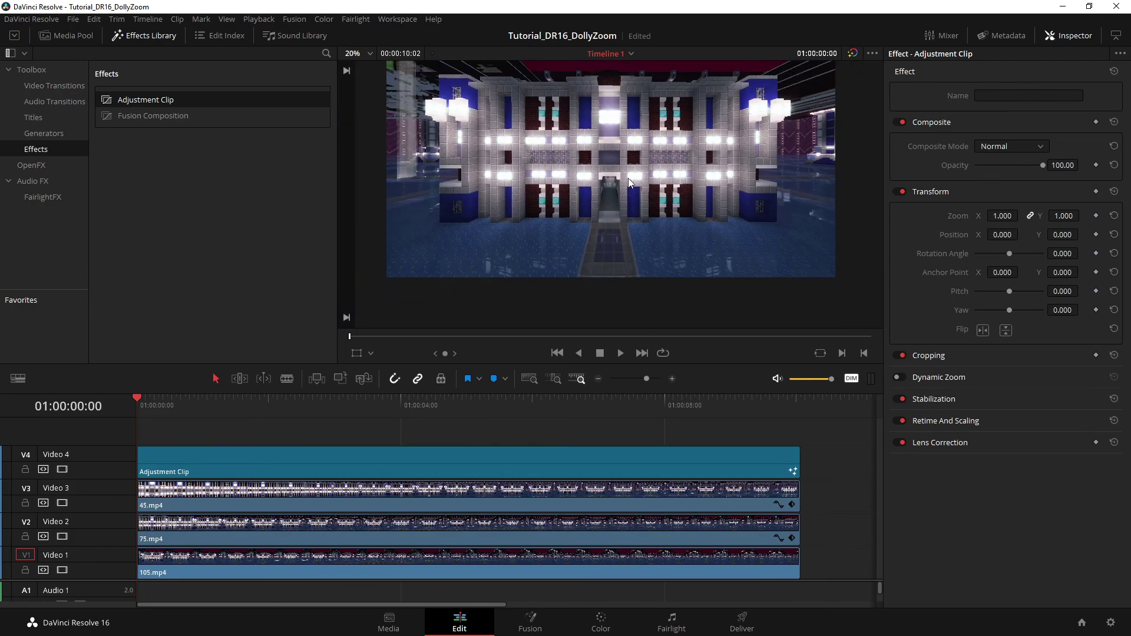
{"action": "scroll", "coordinate": [632, 212], "scroll_direction": "down", "scroll_amount": 1}
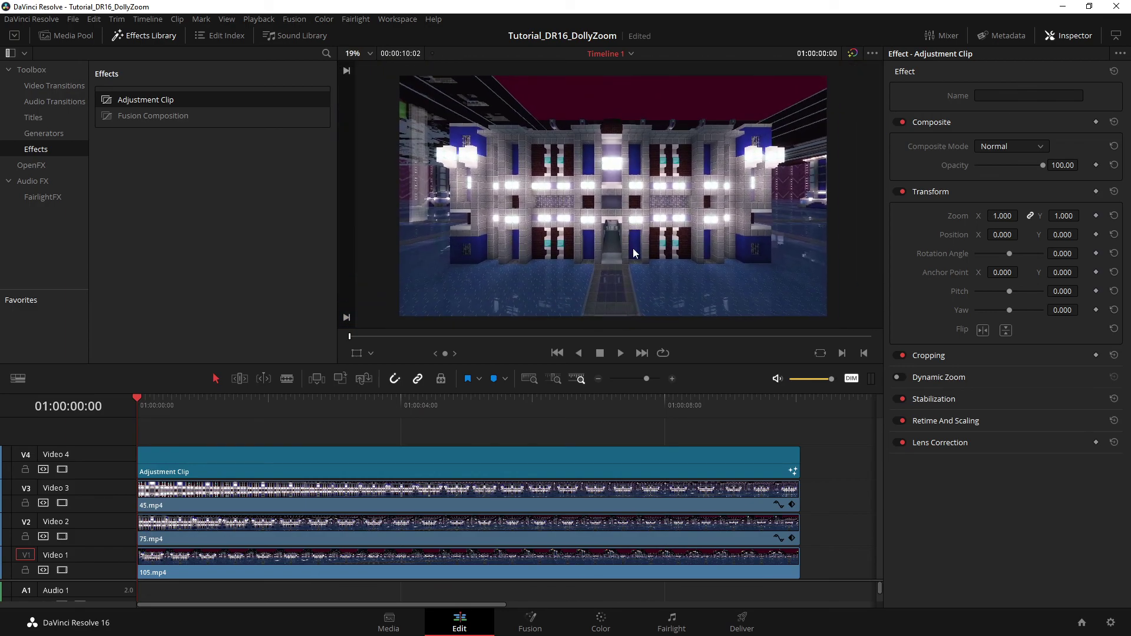
{"action": "key", "text": "space"}
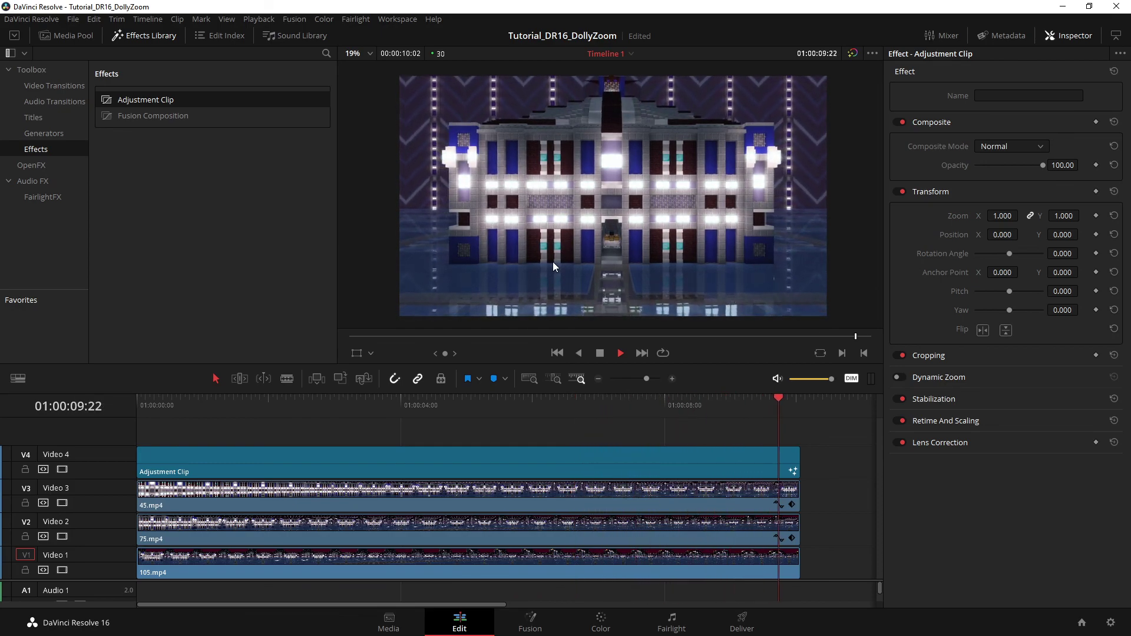
{"action": "left_click_drag", "start_coordinate": [617, 400], "coordinate": [126, 416]}
{"action": "key", "text": "space"}
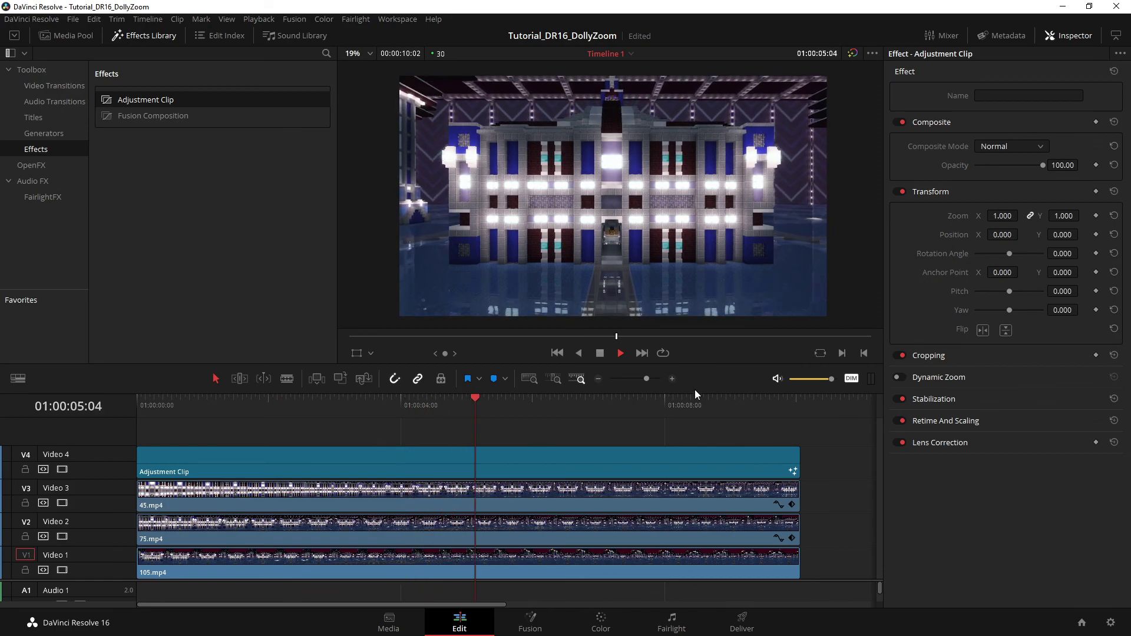
{"action": "key", "text": "space"}
{"action": "scroll", "coordinate": [789, 258], "scroll_direction": "up", "scroll_amount": 5}
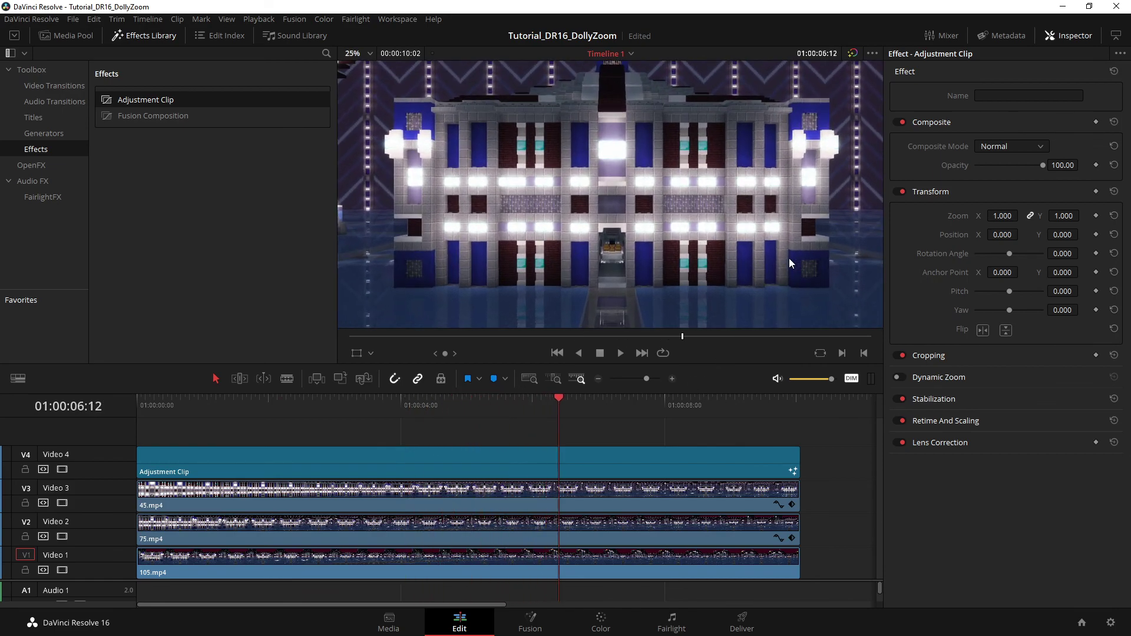
{"action": "scroll", "coordinate": [581, 249], "scroll_direction": "up", "scroll_amount": 3}
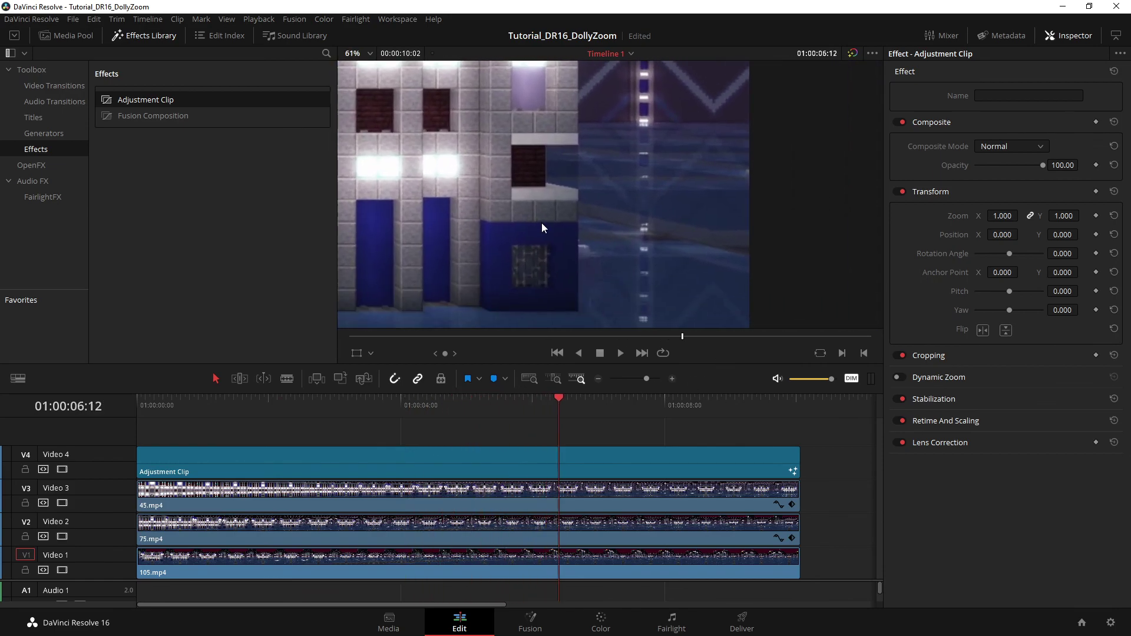
{"action": "scroll", "coordinate": [599, 275], "scroll_direction": "up", "scroll_amount": 1}
{"action": "left_click_drag", "start_coordinate": [546, 282], "coordinate": [761, 305]}
{"action": "scroll", "coordinate": [617, 266], "scroll_direction": "down", "scroll_amount": 3}
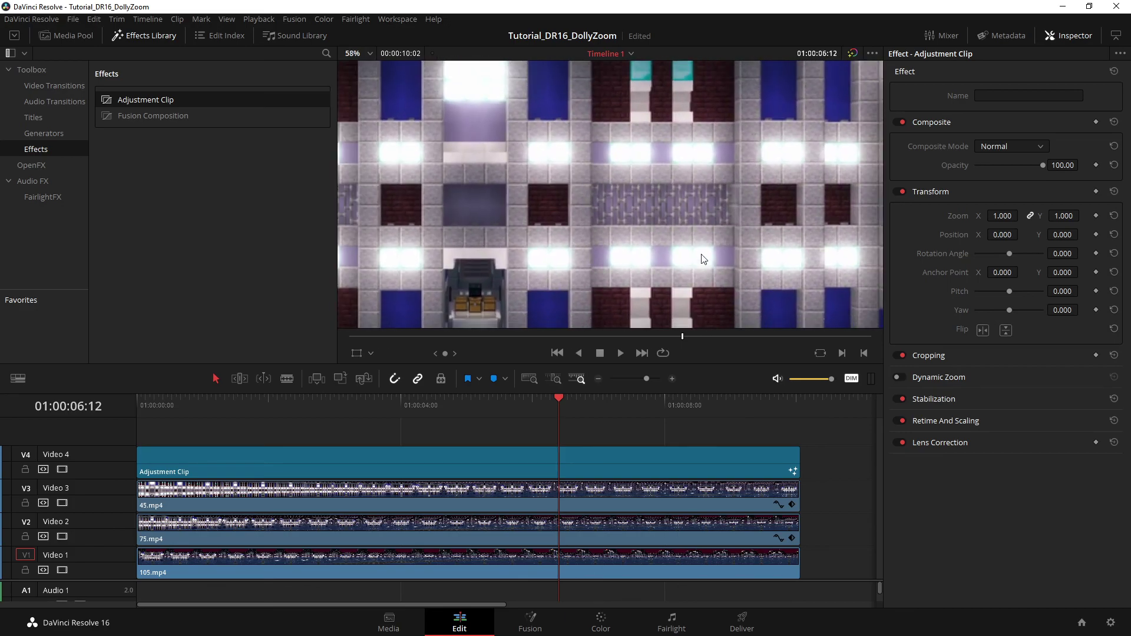
{"action": "left_click_drag", "start_coordinate": [701, 256], "coordinate": [574, 226]}
{"action": "key", "text": "shift+v"}
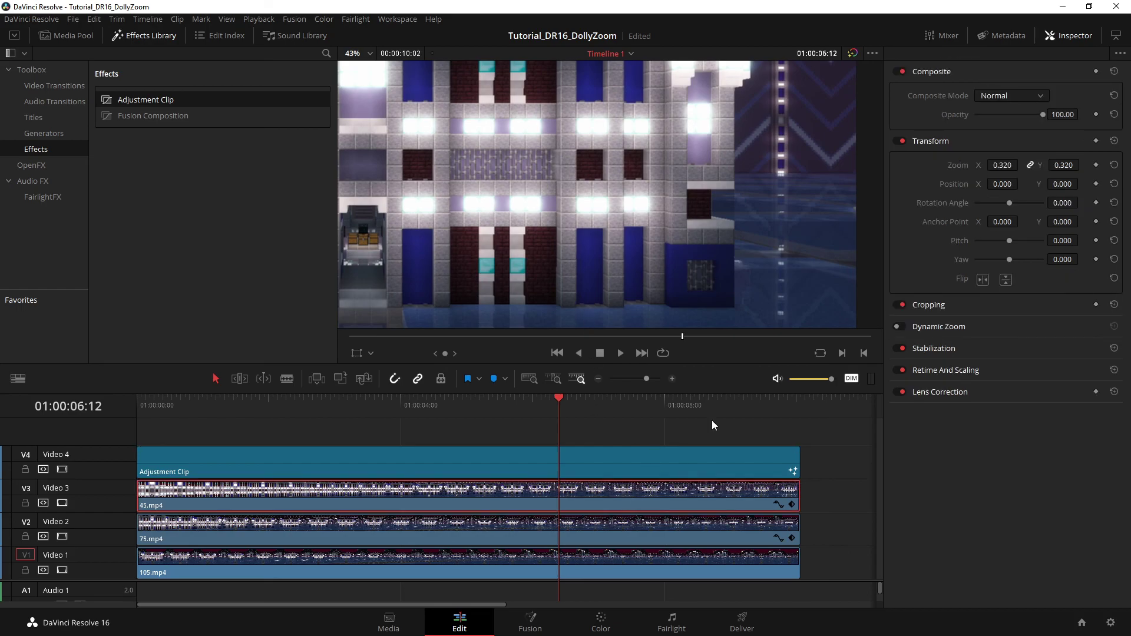
{"action": "left_click_drag", "start_coordinate": [1021, 164], "coordinate": [1022, 164]}
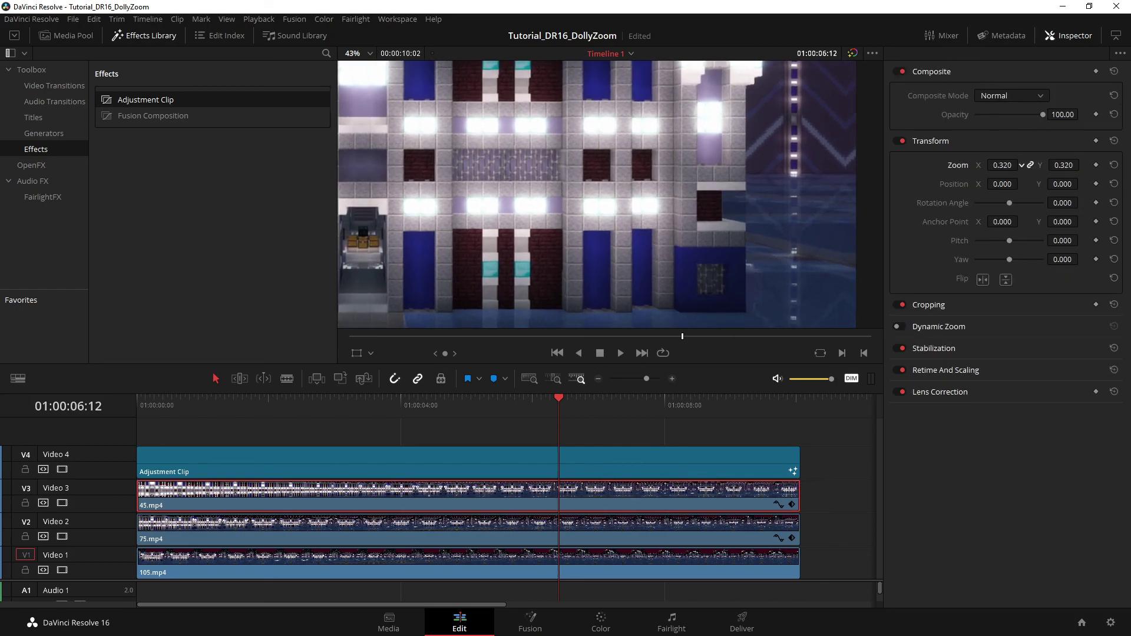
{"action": "key", "text": "ctrl+z"}
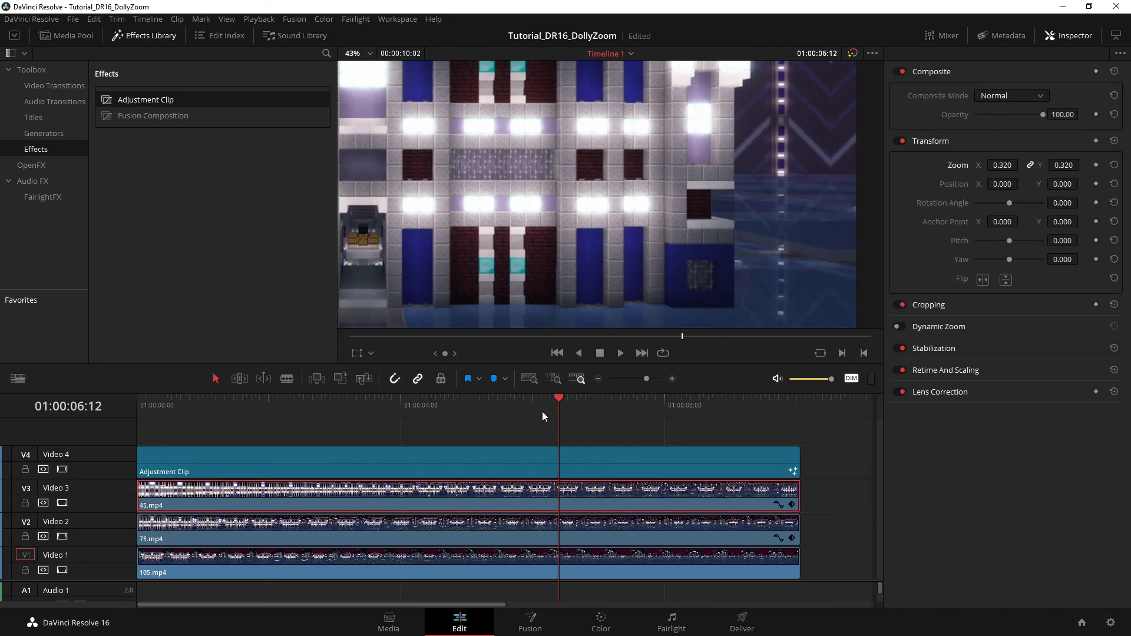
{"action": "left_click_drag", "start_coordinate": [542, 411], "coordinate": [277, 425]}
{"action": "scroll", "coordinate": [663, 246], "scroll_direction": "up", "scroll_amount": 5}
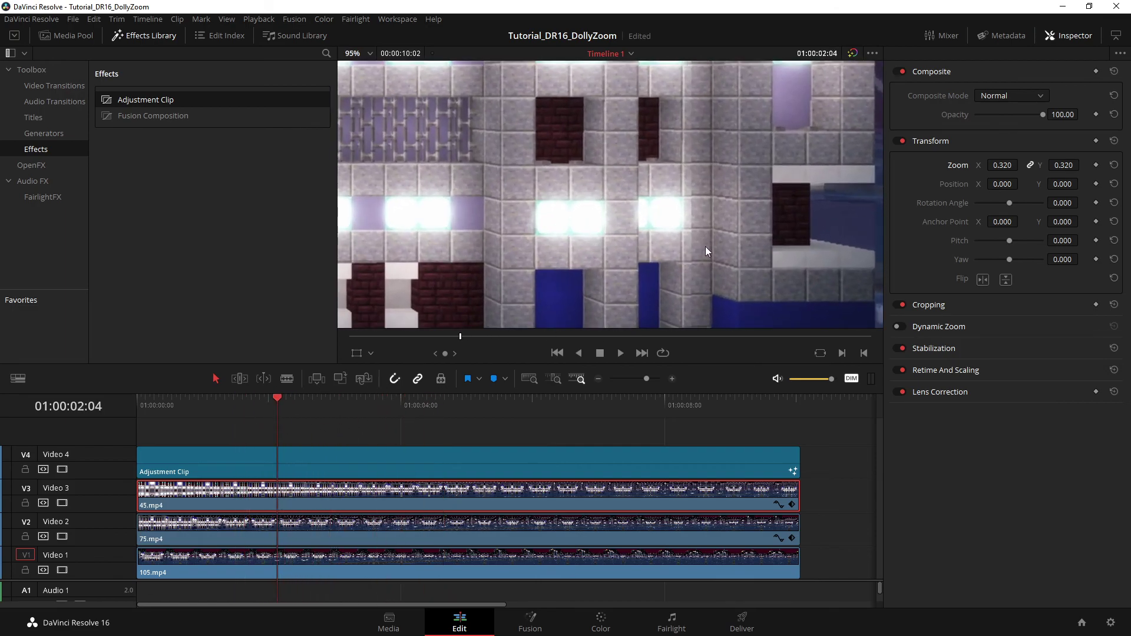
{"action": "scroll", "coordinate": [706, 250], "scroll_direction": "up", "scroll_amount": 5}
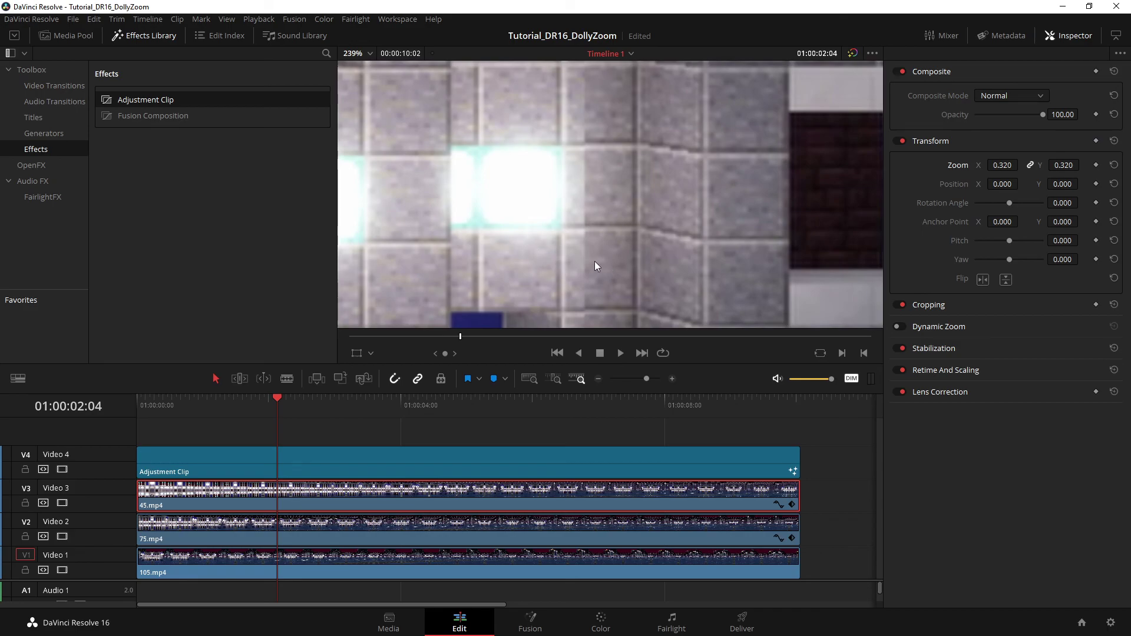
{"action": "scroll", "coordinate": [595, 265], "scroll_direction": "down", "scroll_amount": 2}
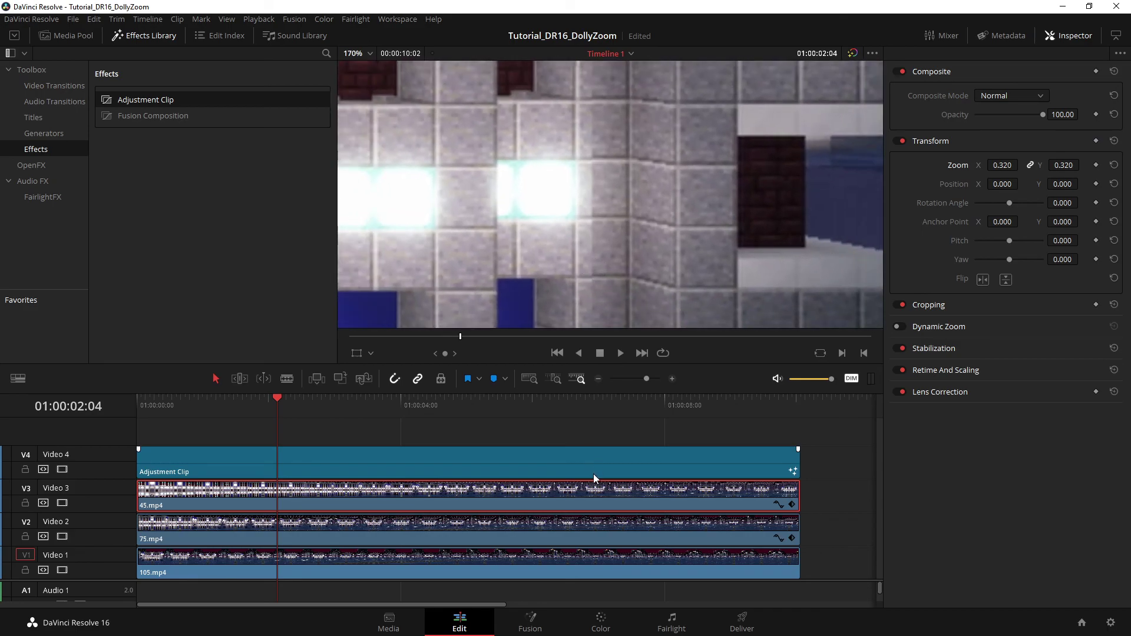
{"action": "left_click", "coordinate": [589, 520]}
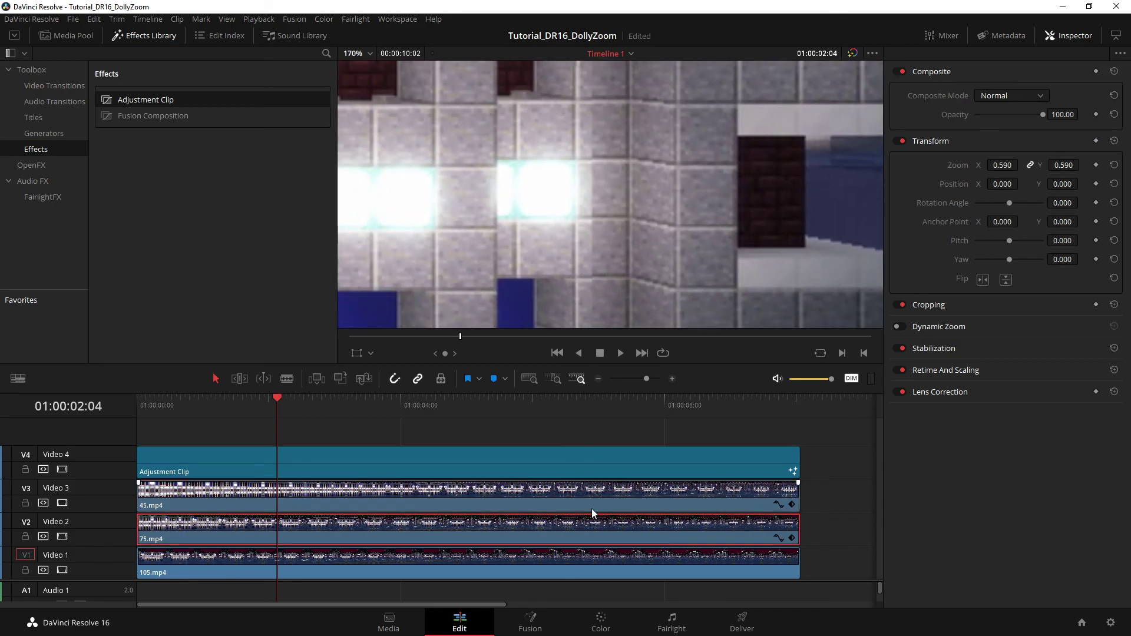
{"action": "scroll", "coordinate": [611, 216], "scroll_direction": "down", "scroll_amount": 3}
{"action": "left_click", "coordinate": [656, 501]}
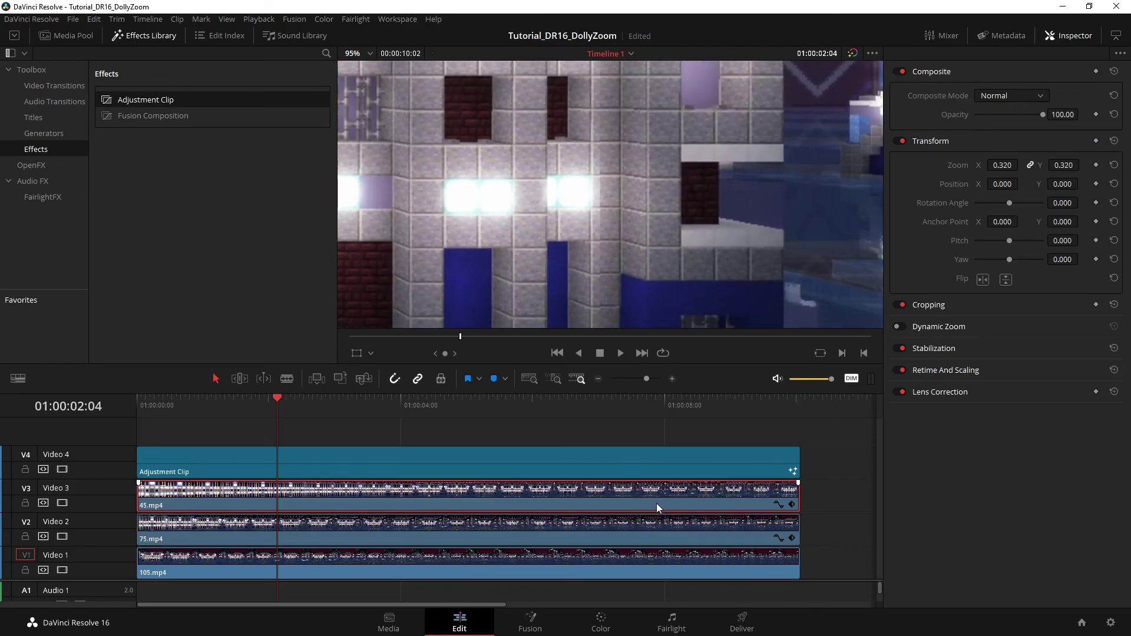
Open 45.mp4 in the Fusion page and add a Rectangle node via the 'rec' search.
{"action": "right_click", "coordinate": [539, 499]}
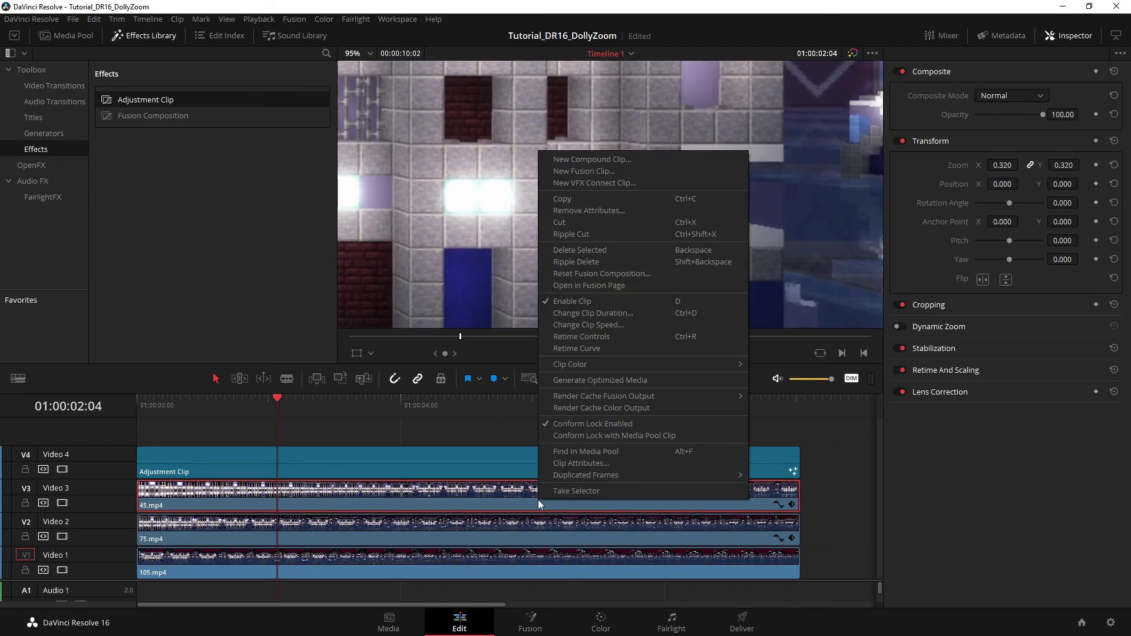
{"action": "left_click", "coordinate": [583, 285]}
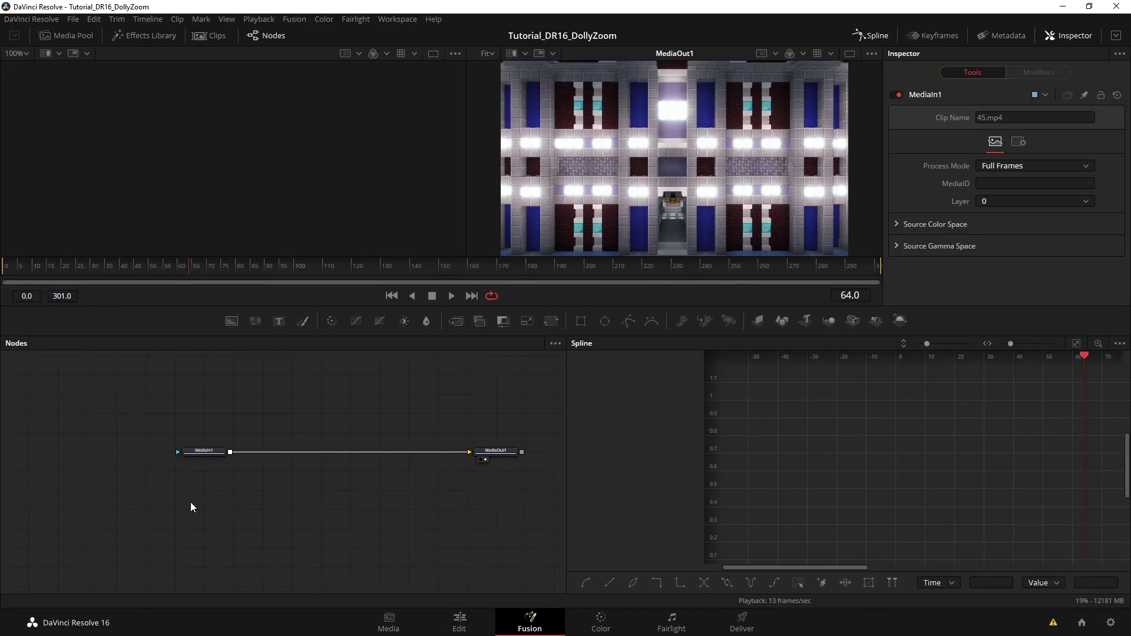
{"action": "key", "text": "shift+space"}
{"action": "type", "text": "transf"}
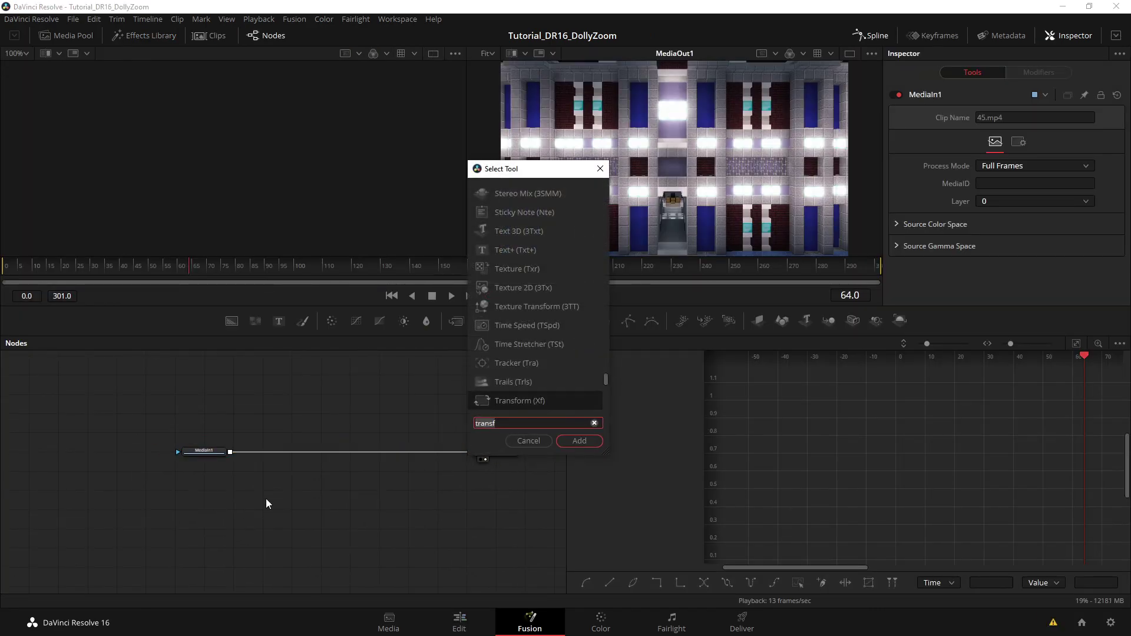
{"action": "key", "text": "BackSpace"}
{"action": "key", "text": "BackSpace"}
{"action": "key", "text": "BackSpace"}
{"action": "key", "text": "BackSpace"}
{"action": "key", "text": "BackSpace"}
{"action": "key", "text": "BackSpace"}
{"action": "type", "text": "rec"}
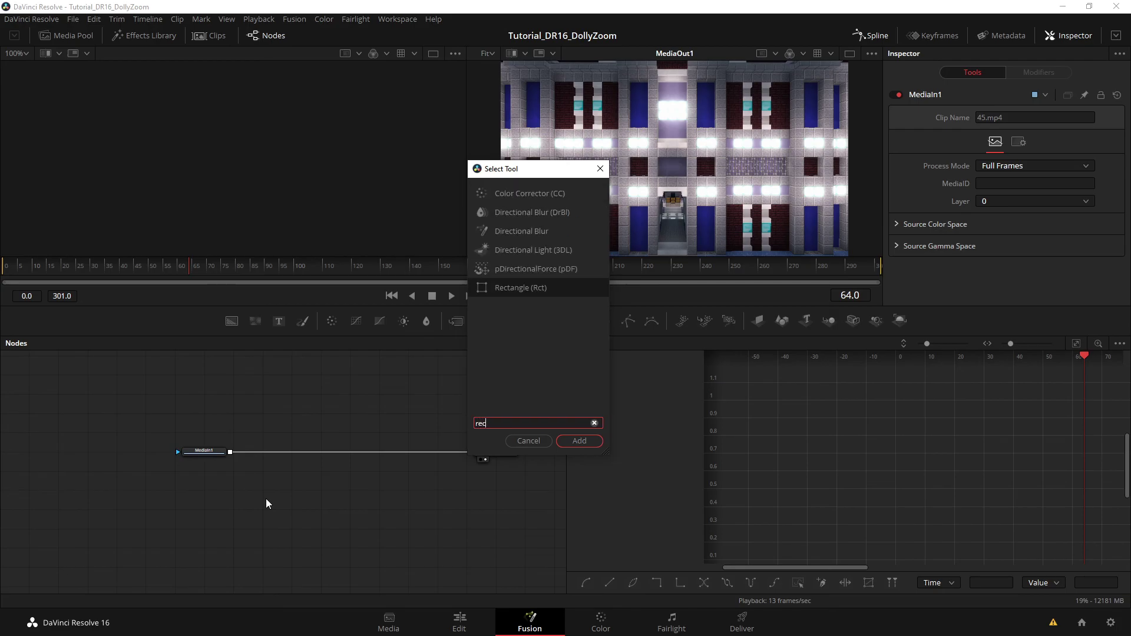
{"action": "key", "text": "Return"}
Connect Rectangle1 to MediaIn1's effect mask input.
{"action": "mouse_move", "coordinate": [266, 498]}
{"action": "left_mouse_down"}
{"action": "mouse_move", "coordinate": [171, 475]}
{"action": "mouse_move", "coordinate": [143, 451]}
{"action": "mouse_move", "coordinate": [180, 451]}
{"action": "left_mouse_up"}
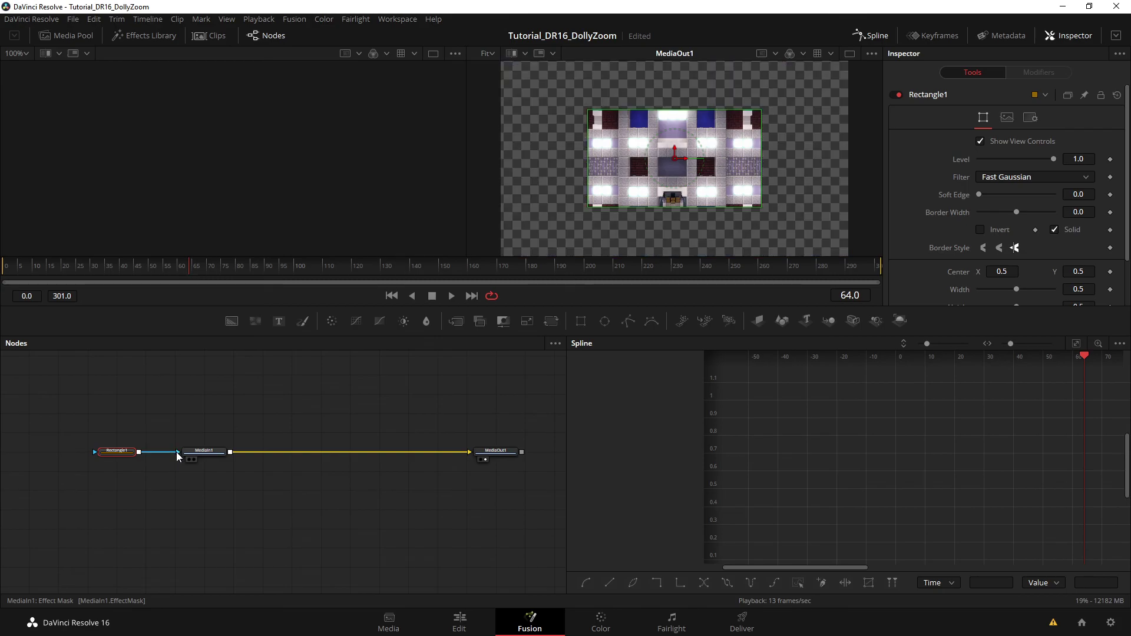
{"action": "left_click", "coordinate": [209, 454]}
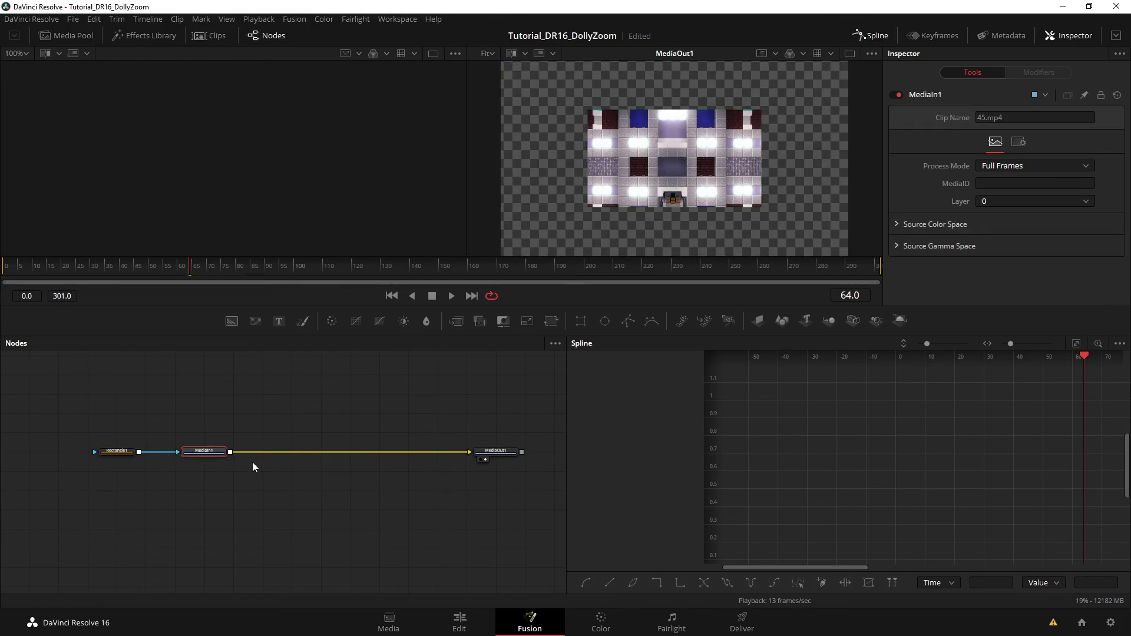
{"action": "left_click", "coordinate": [121, 452]}
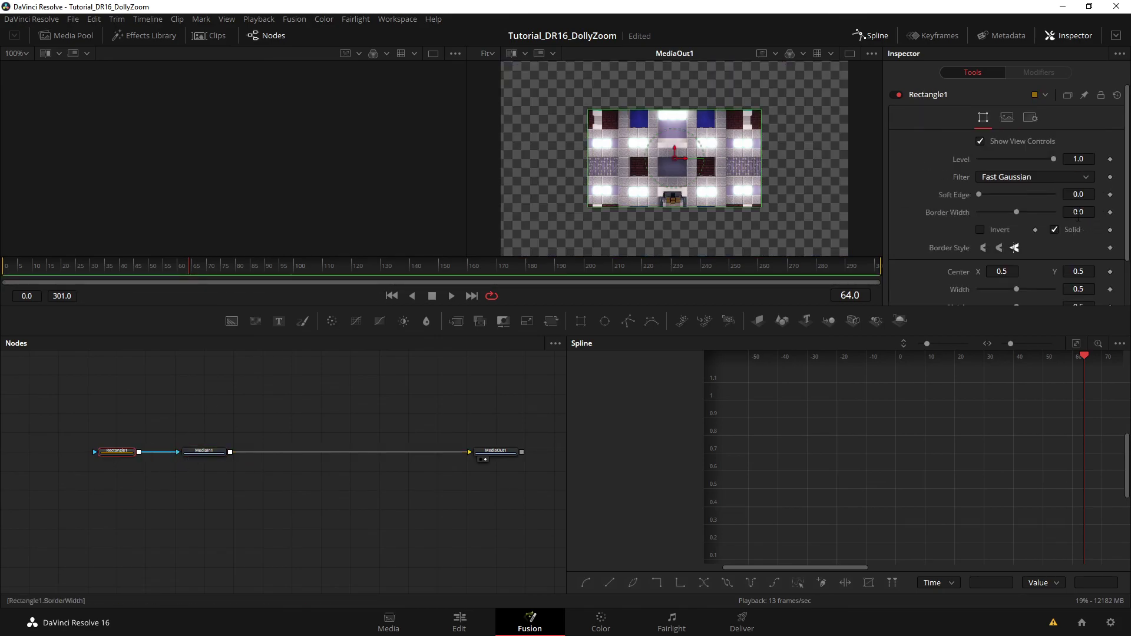
Set the rectangle mask to Width/Height 1.0, Soft Edge 0.0472 and Border Width -0.078.
{"action": "scroll", "coordinate": [1031, 274], "scroll_direction": "down", "scroll_amount": 2}
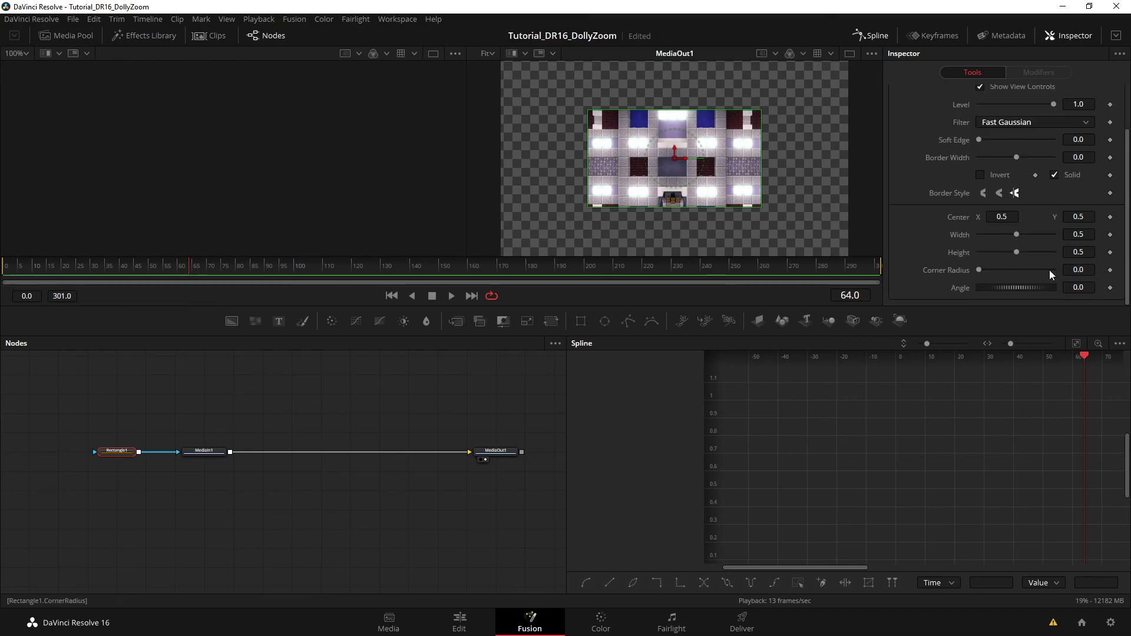
{"action": "left_click_drag", "start_coordinate": [1019, 235], "coordinate": [1079, 250]}
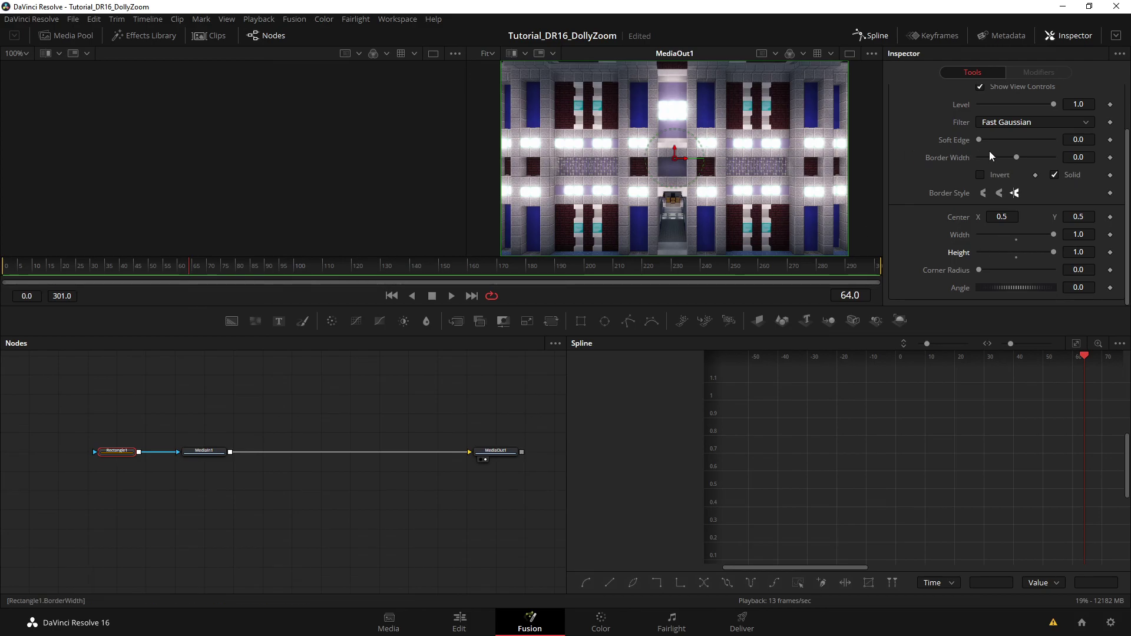
{"action": "left_click_drag", "start_coordinate": [980, 140], "coordinate": [1010, 158]}
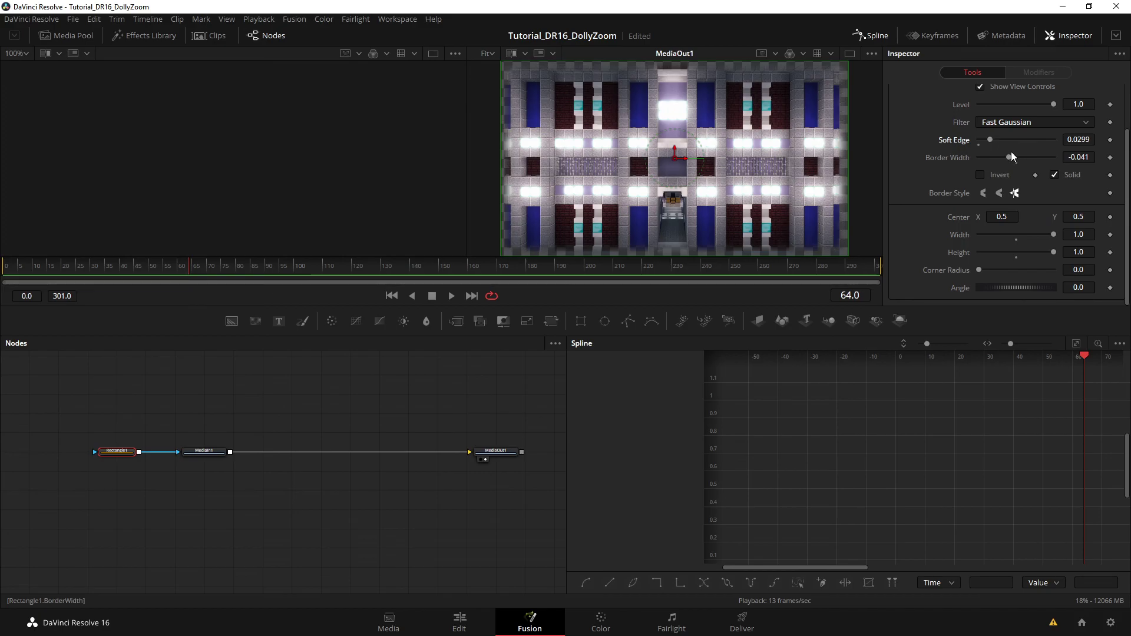
{"action": "left_click_drag", "start_coordinate": [1009, 157], "coordinate": [1006, 156]}
{"action": "left_click_drag", "start_coordinate": [1002, 157], "coordinate": [996, 141]}
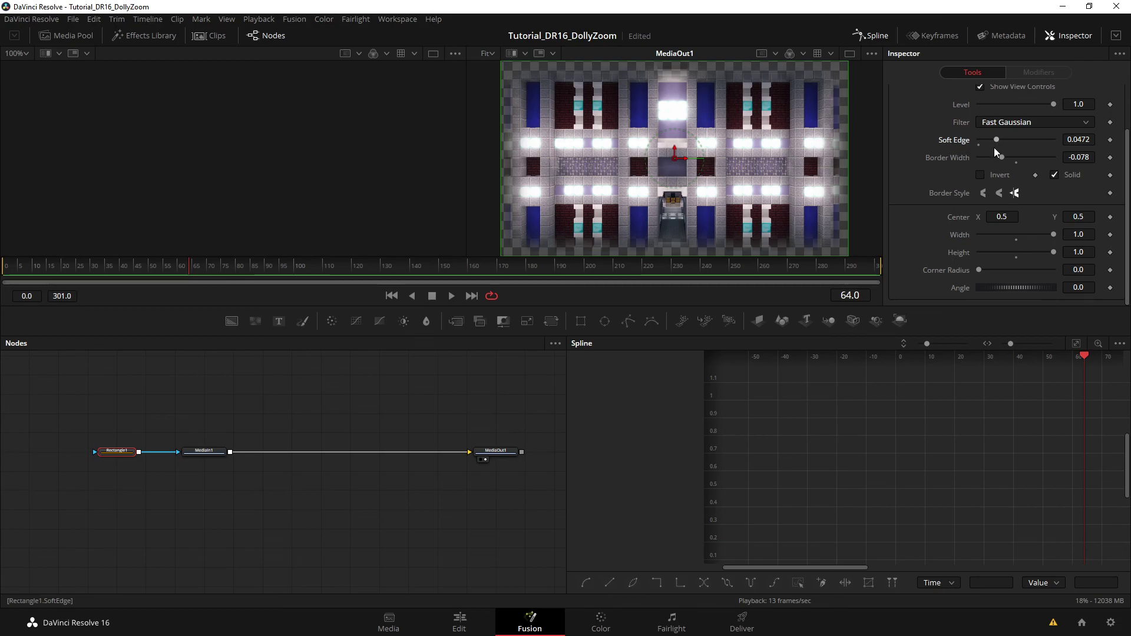
{"action": "left_click", "coordinate": [459, 621]}
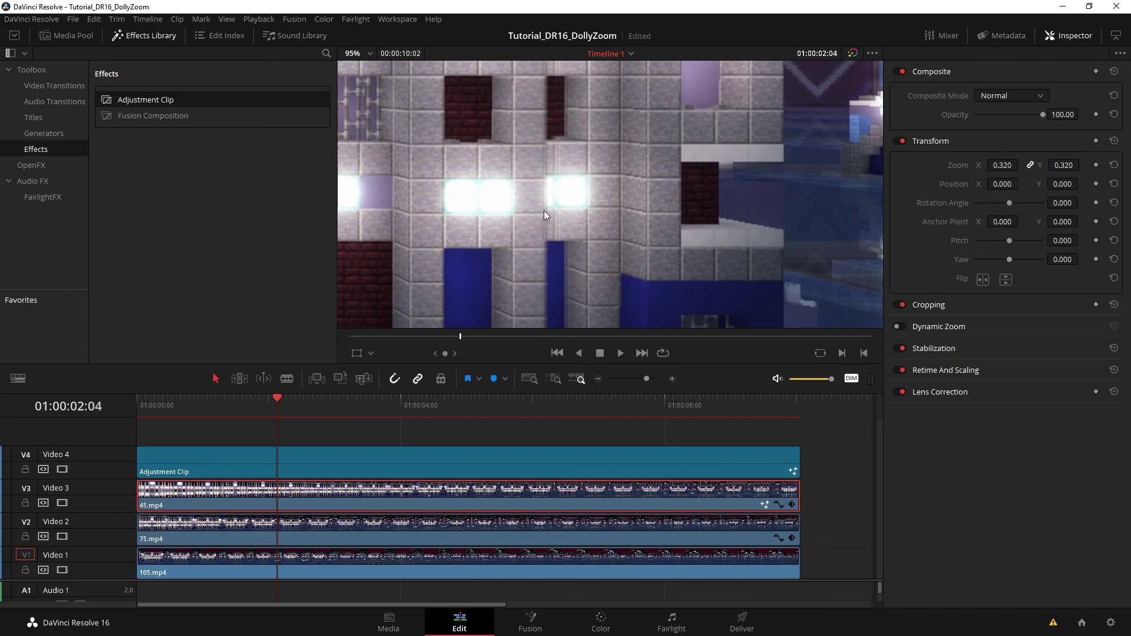
{"action": "left_click", "coordinate": [505, 527]}
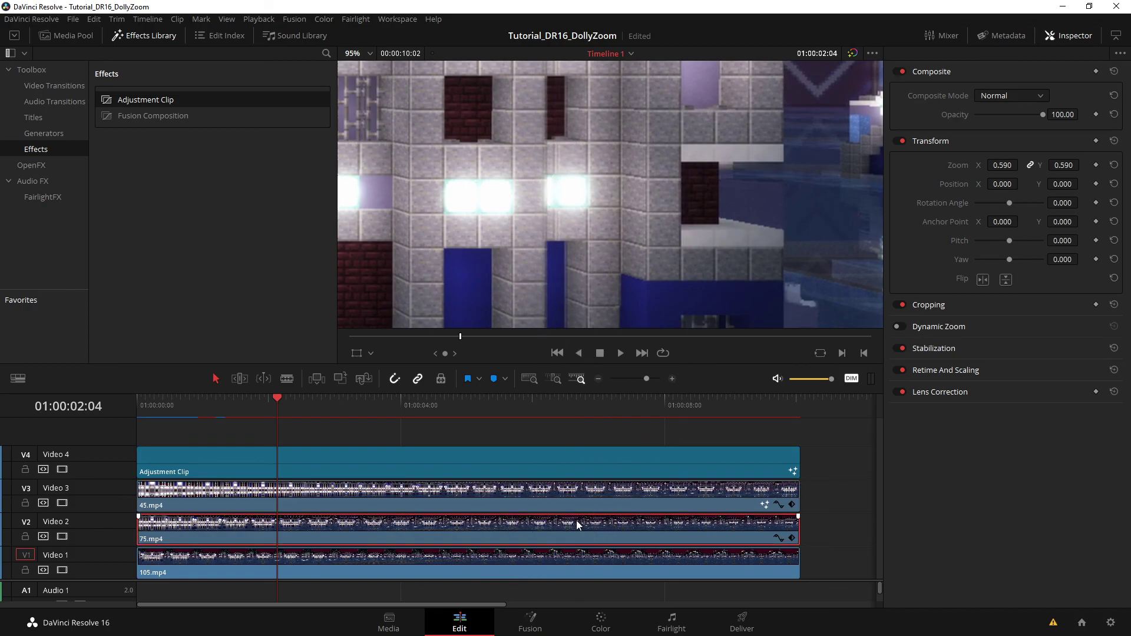
{"action": "left_click", "coordinate": [536, 561]}
{"action": "left_click", "coordinate": [524, 517]}
{"action": "left_click", "coordinate": [466, 495]}
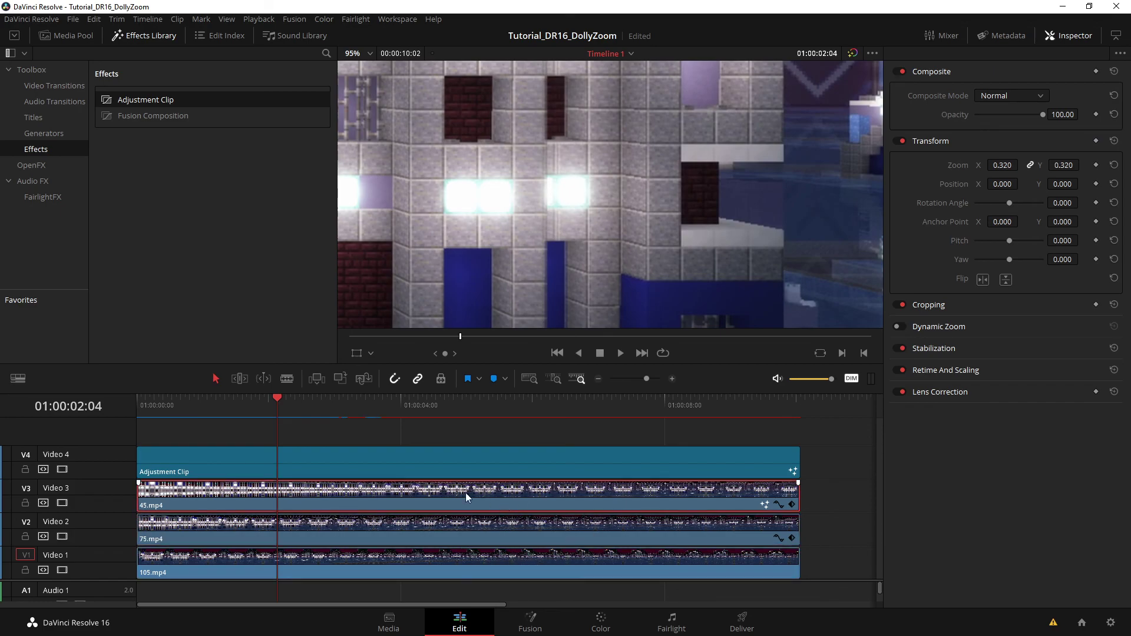
{"action": "left_click", "coordinate": [526, 524]}
{"action": "scroll", "coordinate": [595, 211], "scroll_direction": "down", "scroll_amount": 8}
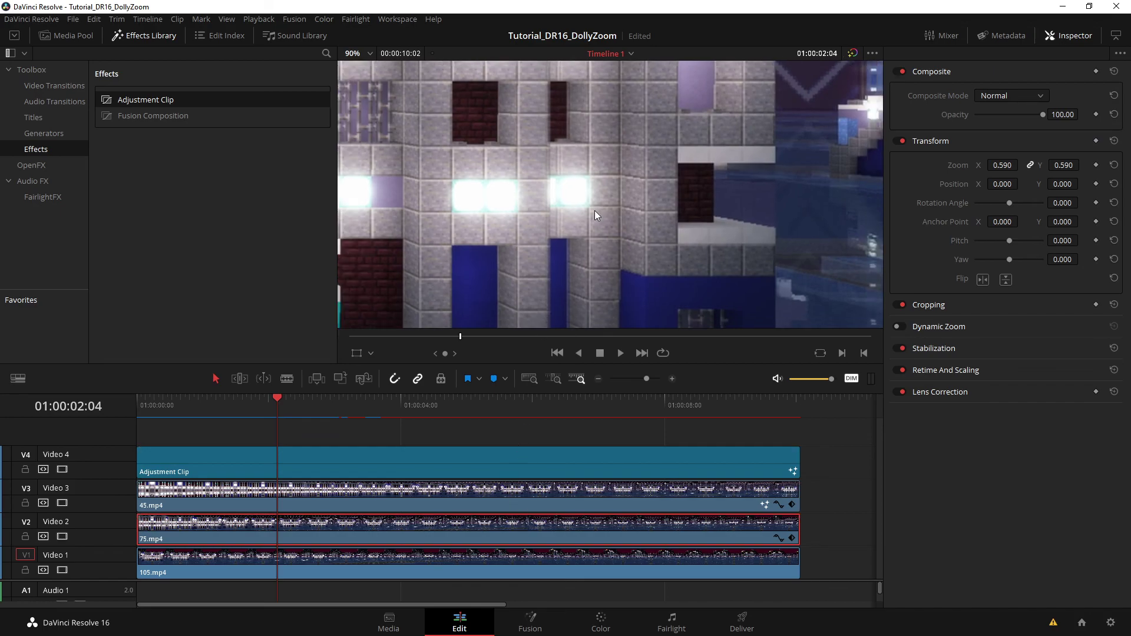
{"action": "scroll", "coordinate": [560, 199], "scroll_direction": "down", "scroll_amount": 1}
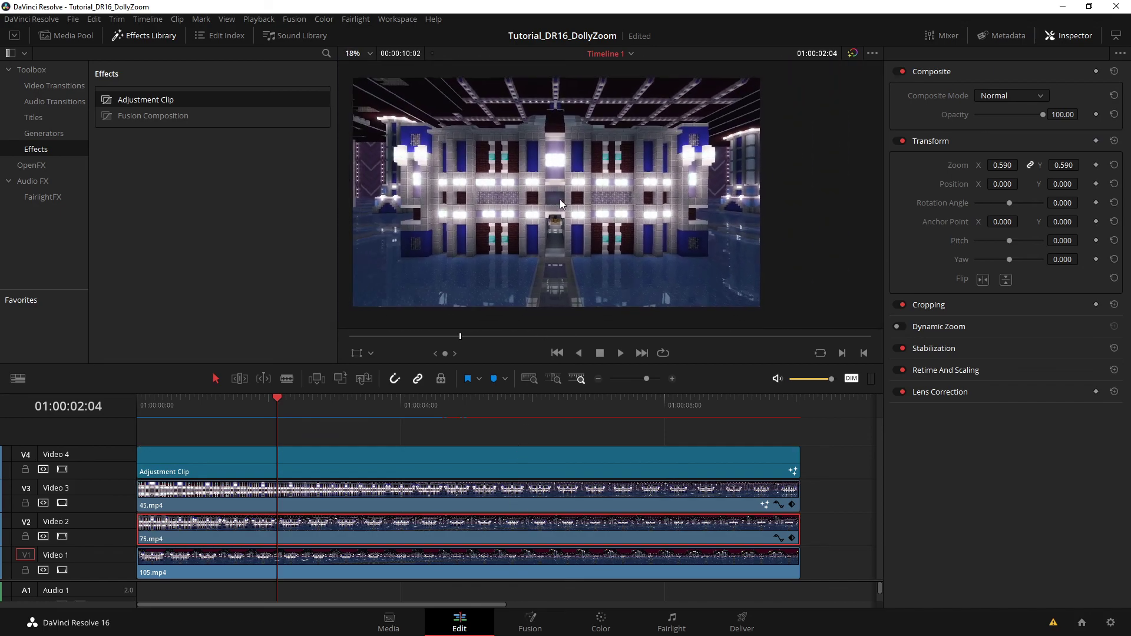
{"action": "left_click", "coordinate": [278, 408]}
{"action": "left_click_drag", "start_coordinate": [276, 409], "coordinate": [151, 405]}
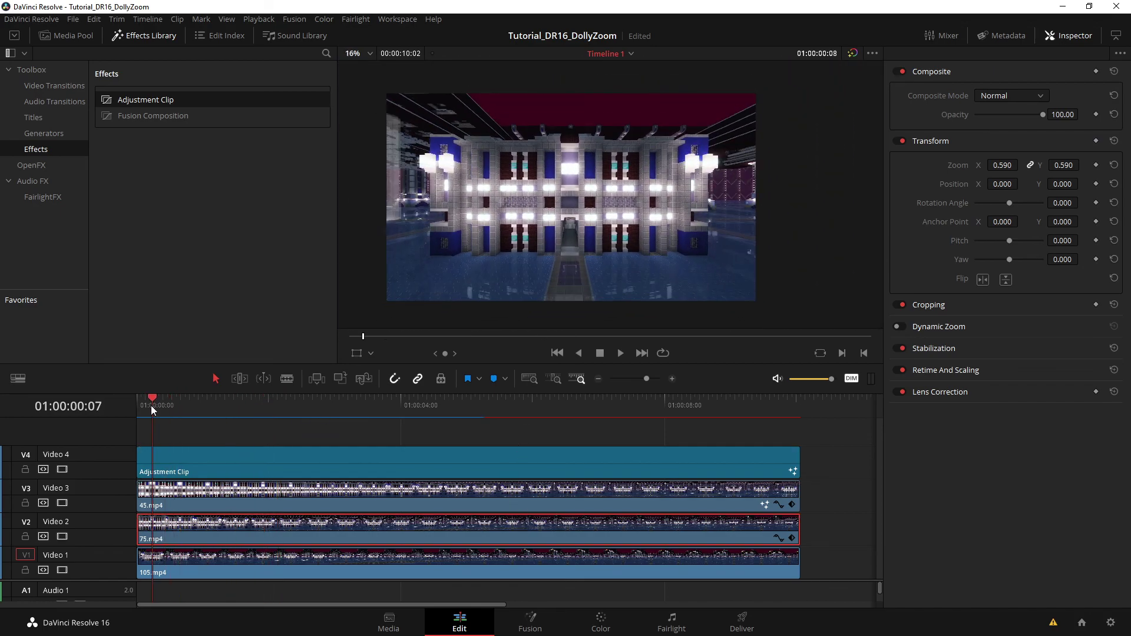
{"action": "key", "text": "space"}
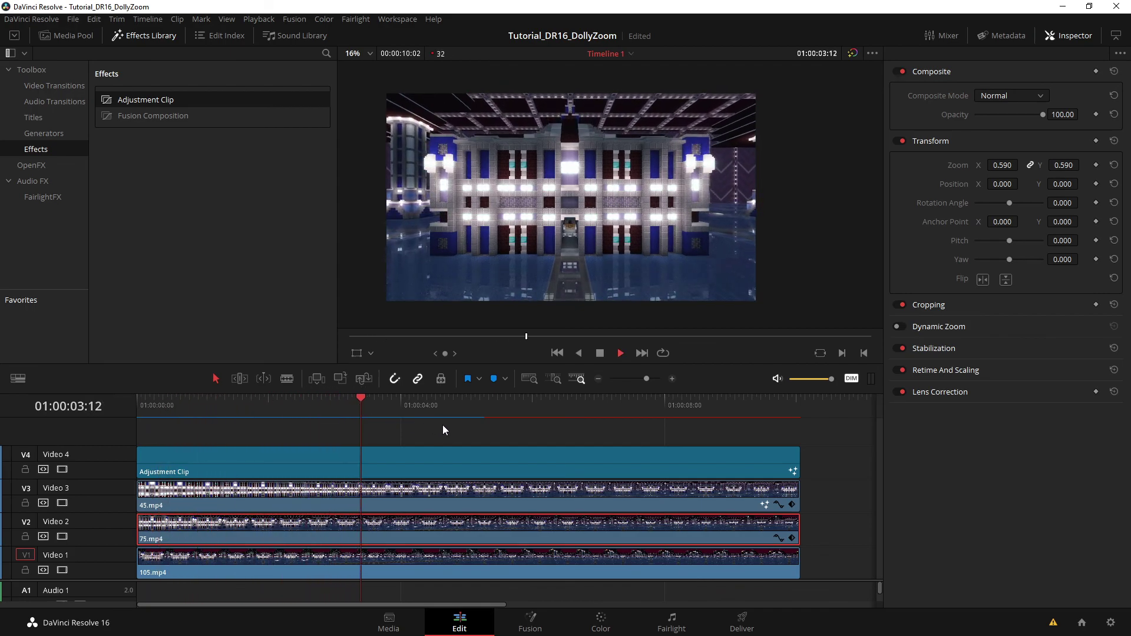
{"action": "key", "text": "space"}
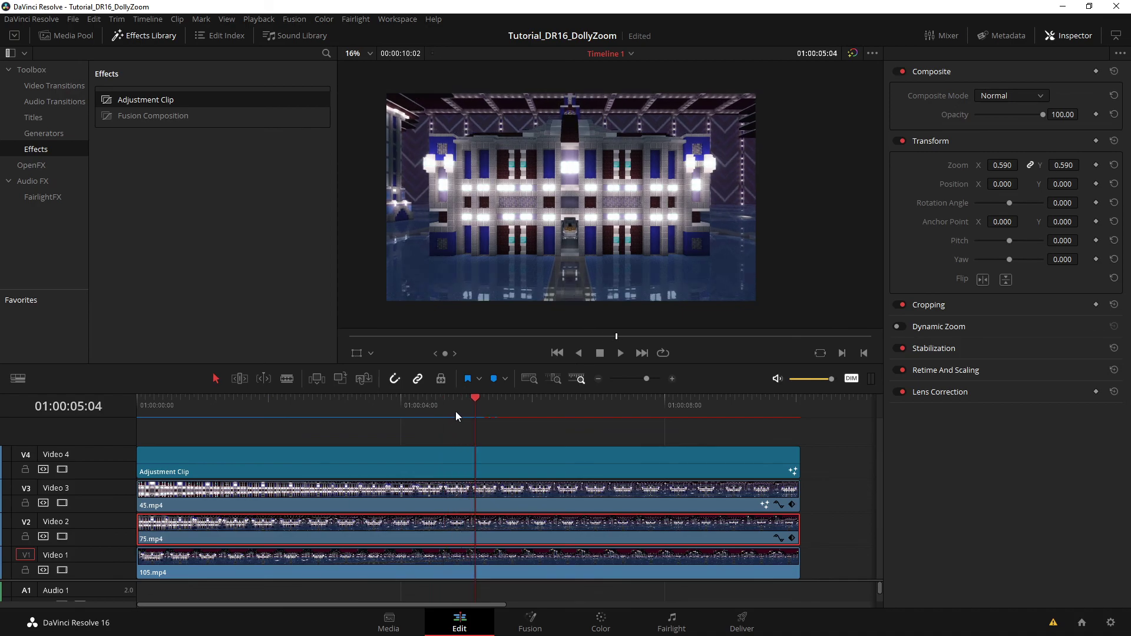
{"action": "left_click", "coordinate": [569, 435]}
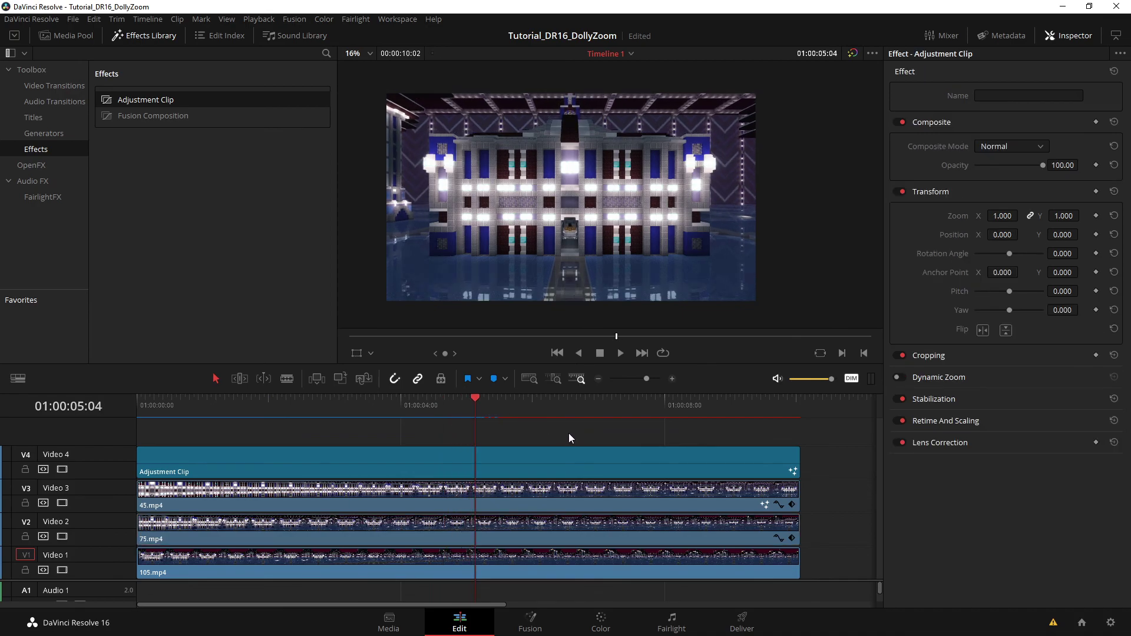
{"action": "mouse_move", "coordinate": [601, 453]}
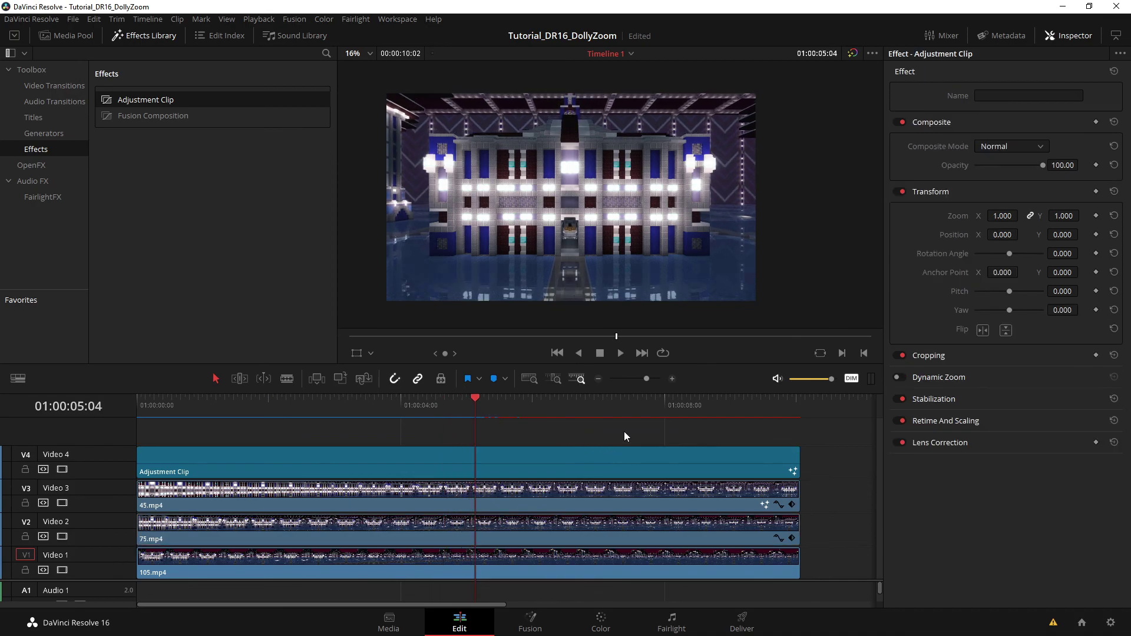